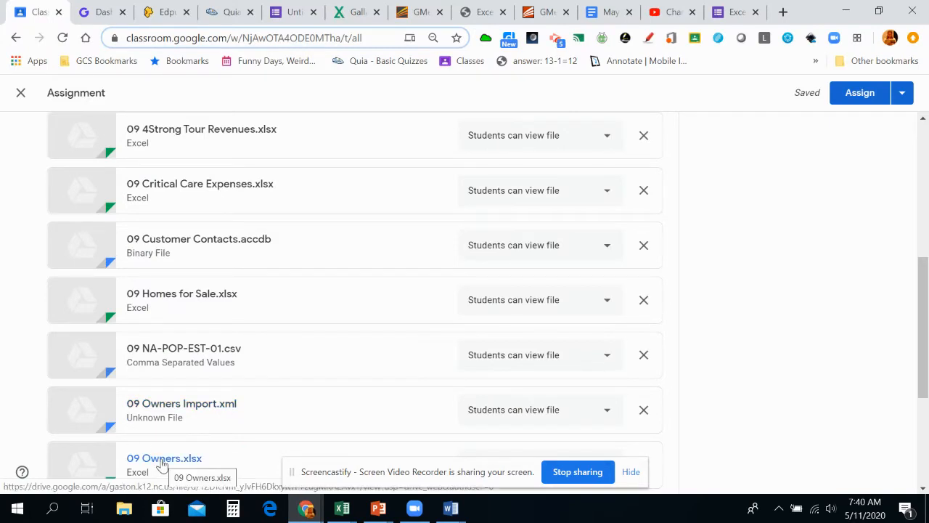
- Preview the attached 09 NA-POP-EST-01.csv file and close the preview
{"action": "left_click", "coordinate": [180, 352]}
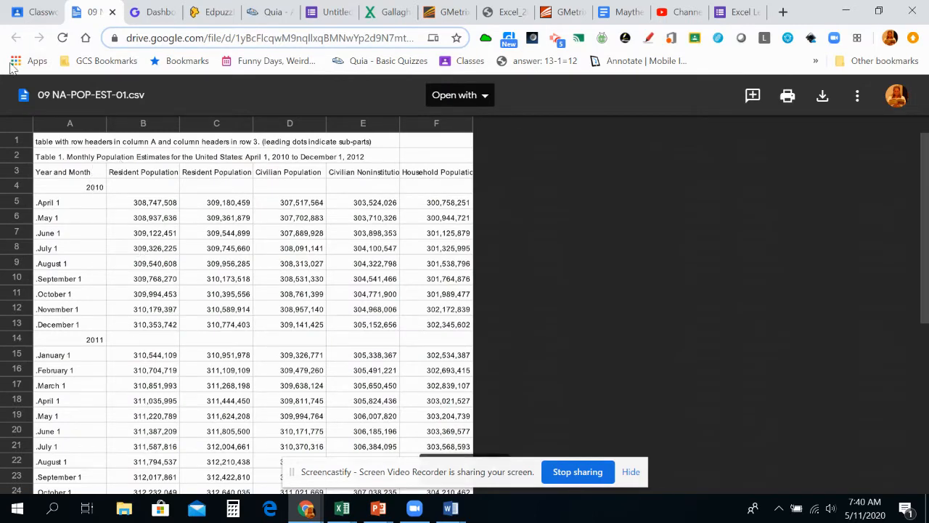
{"action": "left_click", "coordinate": [113, 14]}
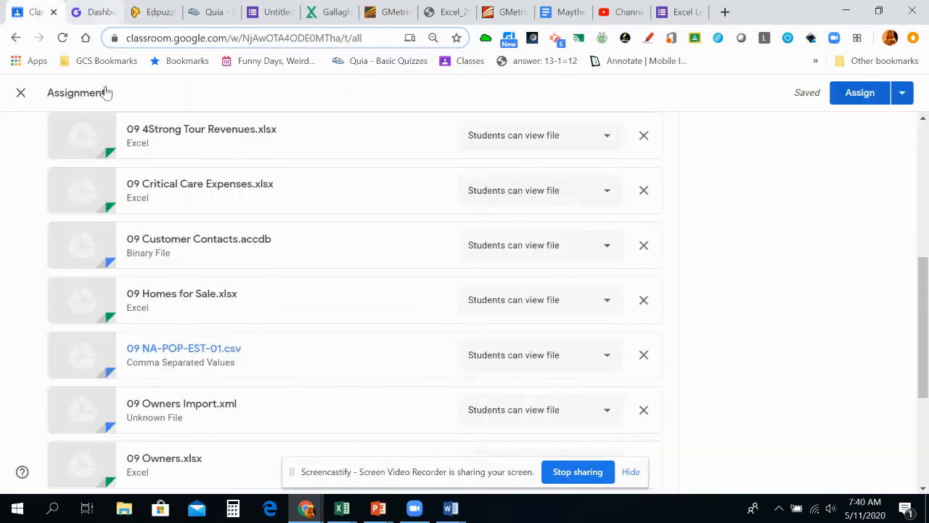
- Open the attached 09 Owners Import.xml file, read through its owner records and close the preview
{"action": "scroll", "coordinate": [192, 319], "scroll_direction": "down", "scroll_amount": 1}
{"action": "left_click", "coordinate": [196, 330]}
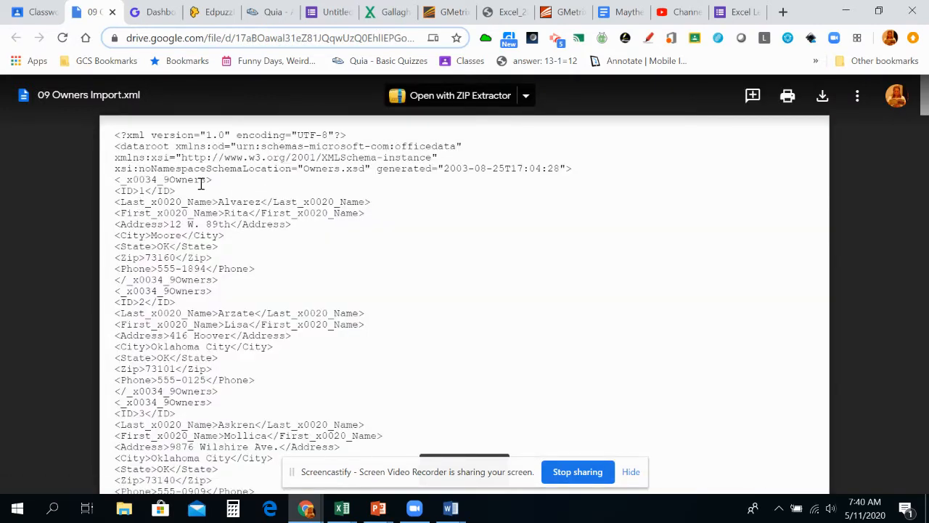
{"action": "scroll", "coordinate": [172, 305], "scroll_direction": "down", "scroll_amount": 4}
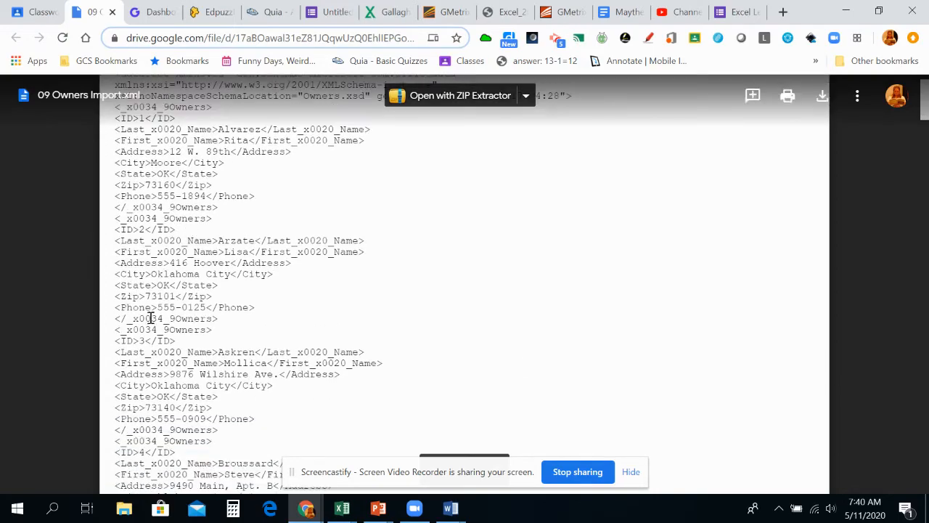
{"action": "scroll", "coordinate": [174, 330], "scroll_direction": "down", "scroll_amount": 7}
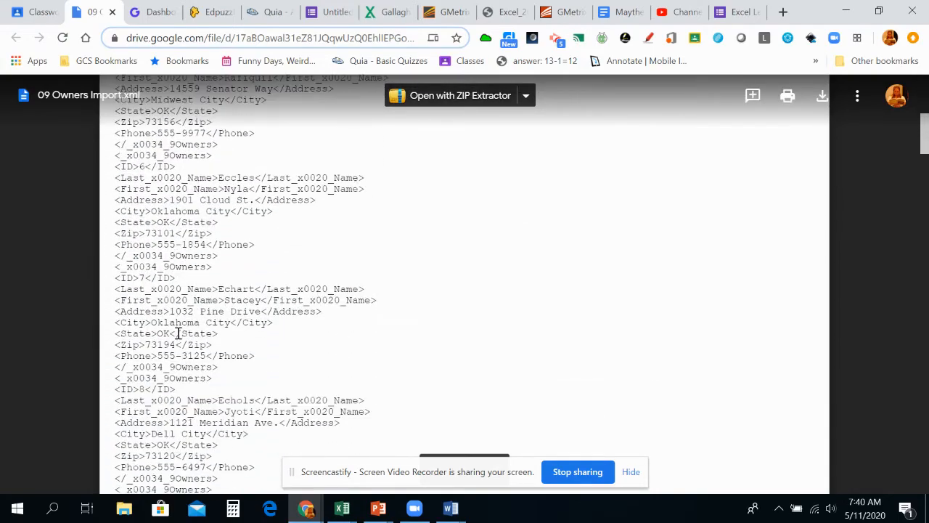
{"action": "scroll", "coordinate": [178, 332], "scroll_direction": "down", "scroll_amount": 10}
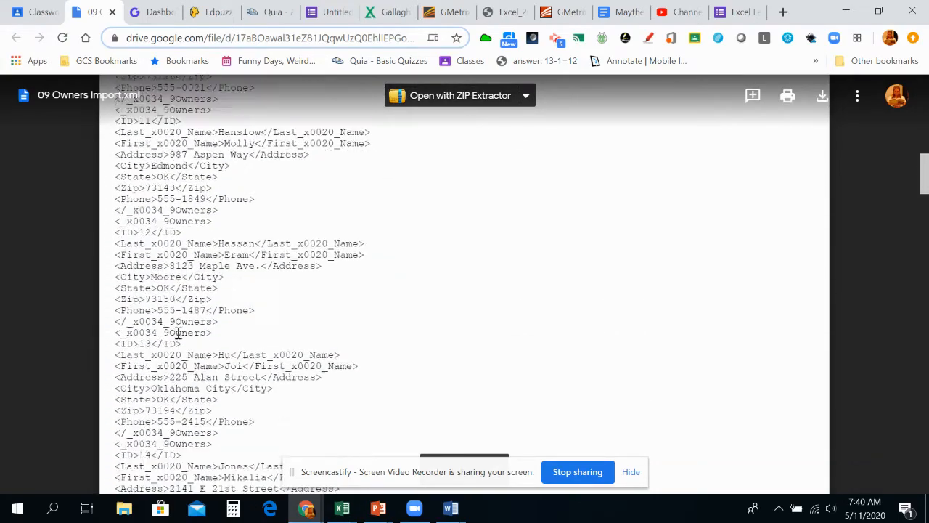
{"action": "scroll", "coordinate": [178, 332], "scroll_direction": "down", "scroll_amount": 8}
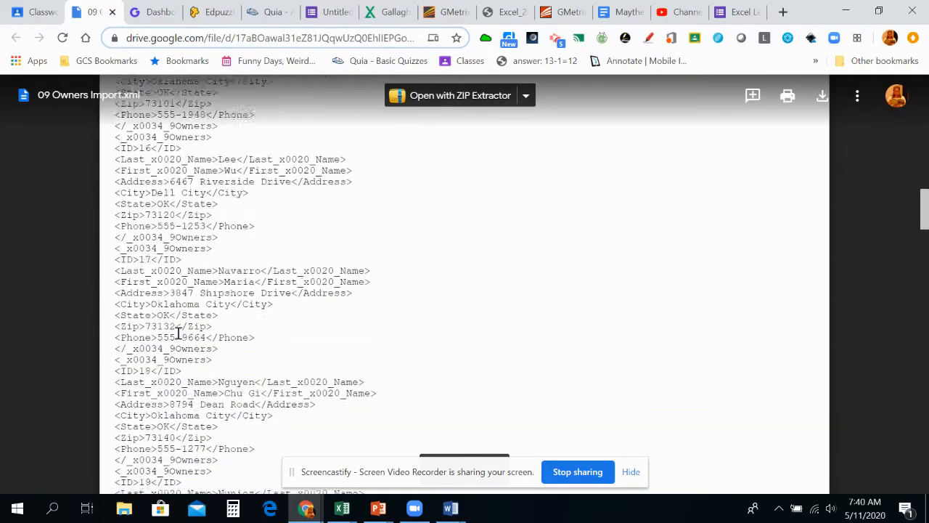
{"action": "scroll", "coordinate": [178, 332], "scroll_direction": "down", "scroll_amount": 10}
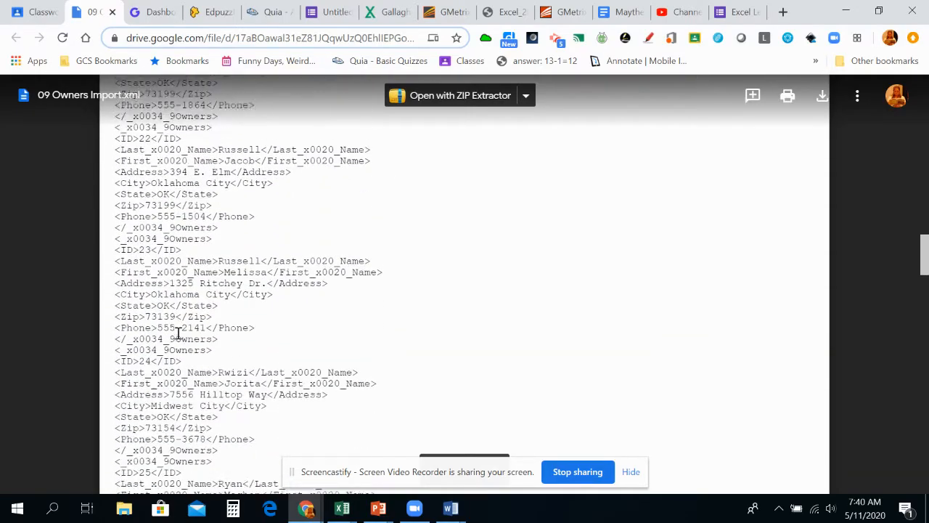
{"action": "scroll", "coordinate": [178, 333], "scroll_direction": "down", "scroll_amount": 10}
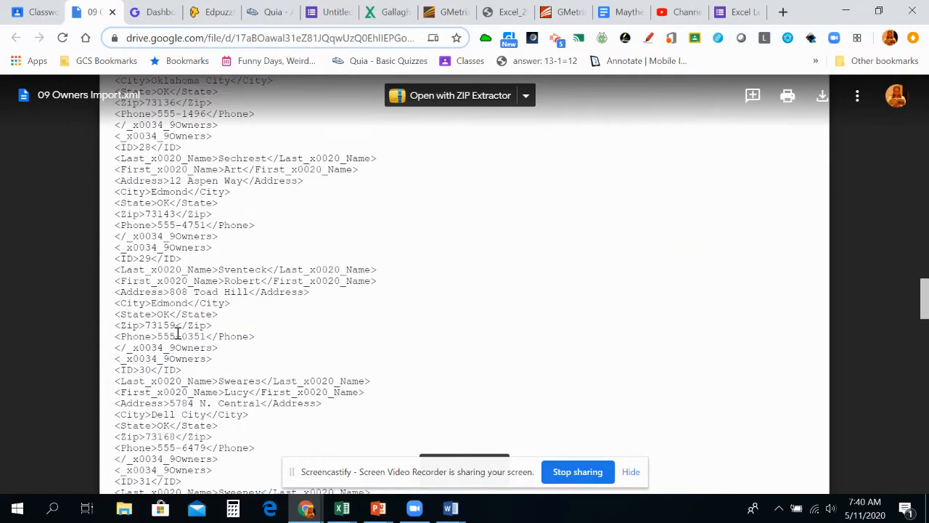
{"action": "scroll", "coordinate": [178, 334], "scroll_direction": "down", "scroll_amount": 4}
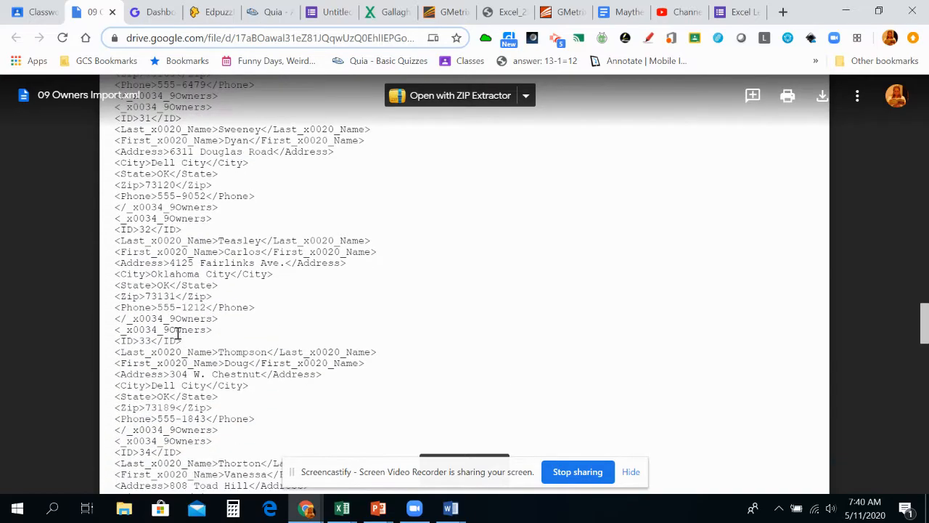
{"action": "scroll", "coordinate": [178, 334], "scroll_direction": "down", "scroll_amount": 2}
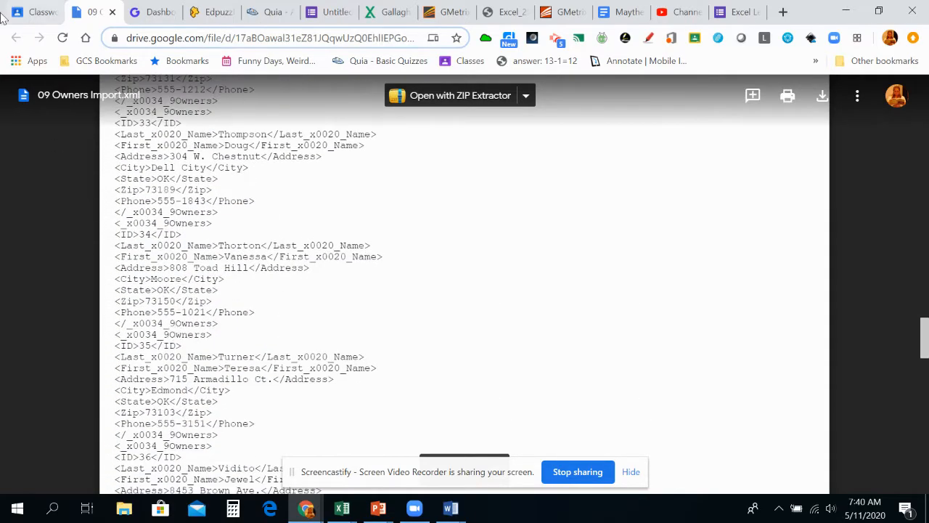
{"action": "left_click", "coordinate": [112, 11]}
- Look through the assignment's attachments, open 09 Customer Contacts.accdb and close its page
{"action": "scroll", "coordinate": [181, 290], "scroll_direction": "down", "scroll_amount": 1}
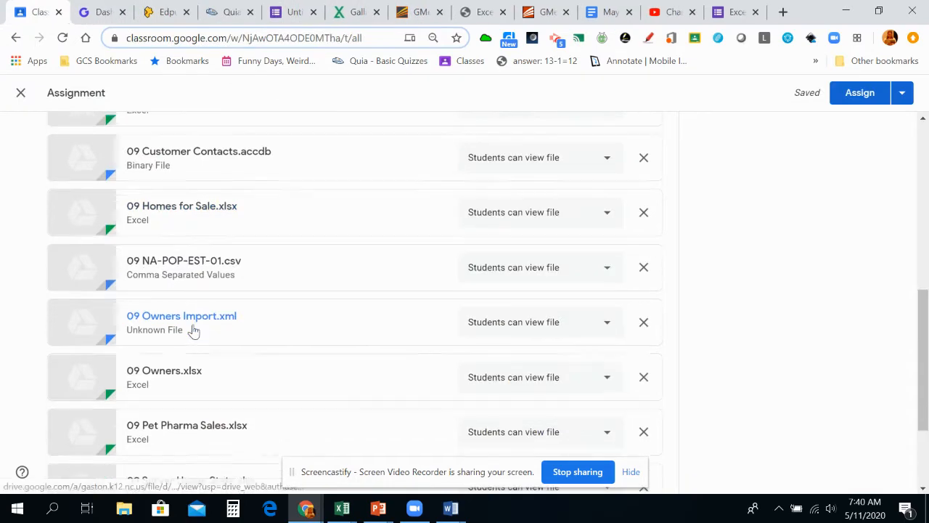
{"action": "scroll", "coordinate": [189, 319], "scroll_direction": "down", "scroll_amount": 1}
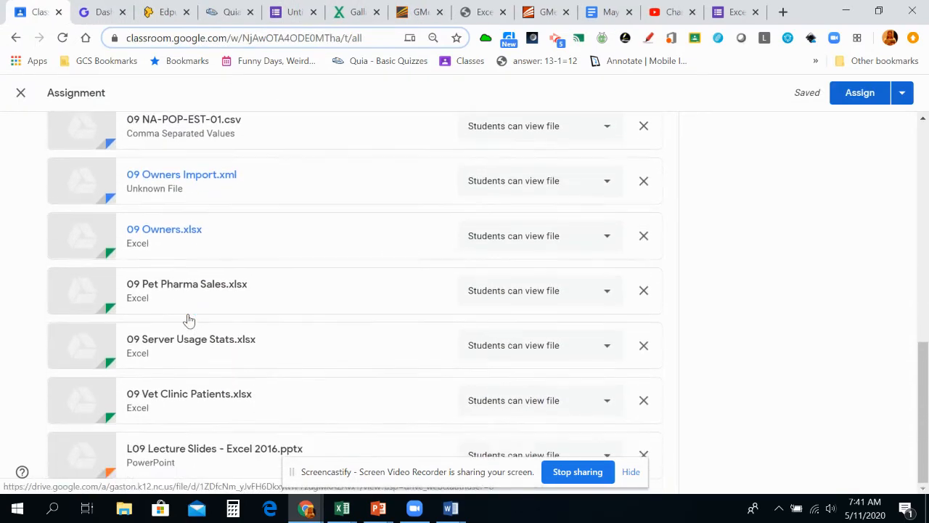
{"action": "scroll", "coordinate": [198, 366], "scroll_direction": "up", "scroll_amount": 4}
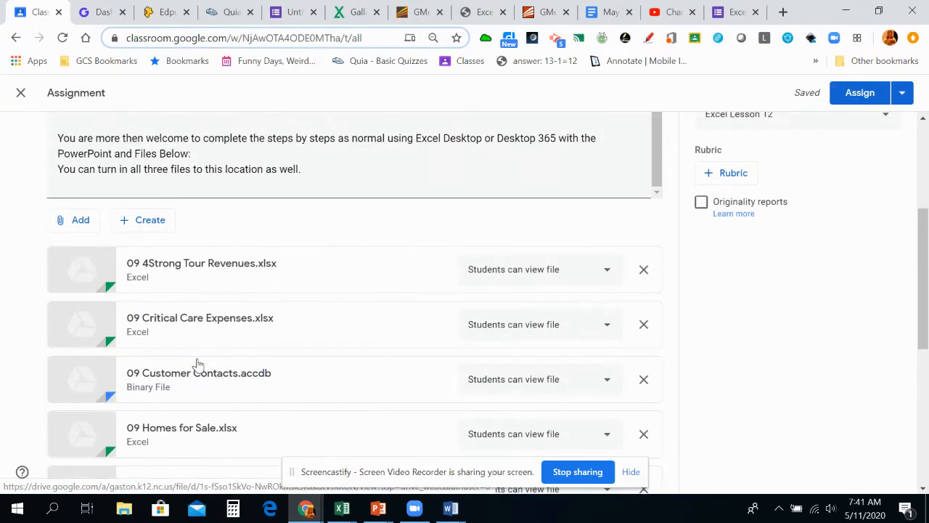
{"action": "scroll", "coordinate": [197, 363], "scroll_direction": "down", "scroll_amount": 2}
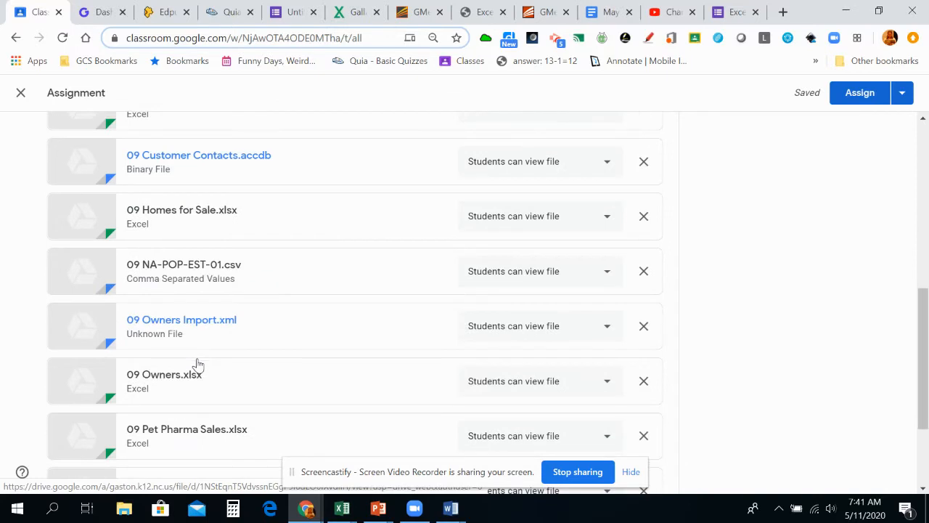
{"action": "left_click", "coordinate": [218, 158]}
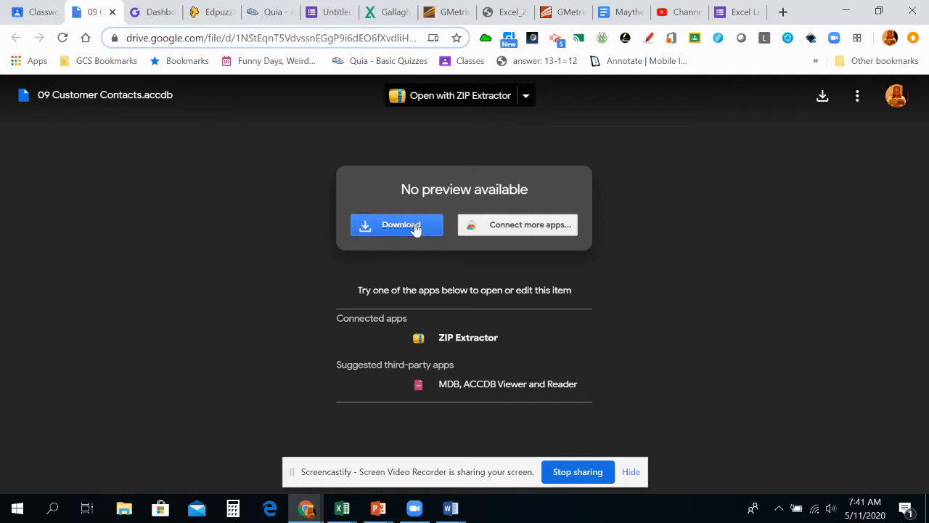
{"action": "left_click", "coordinate": [112, 12]}
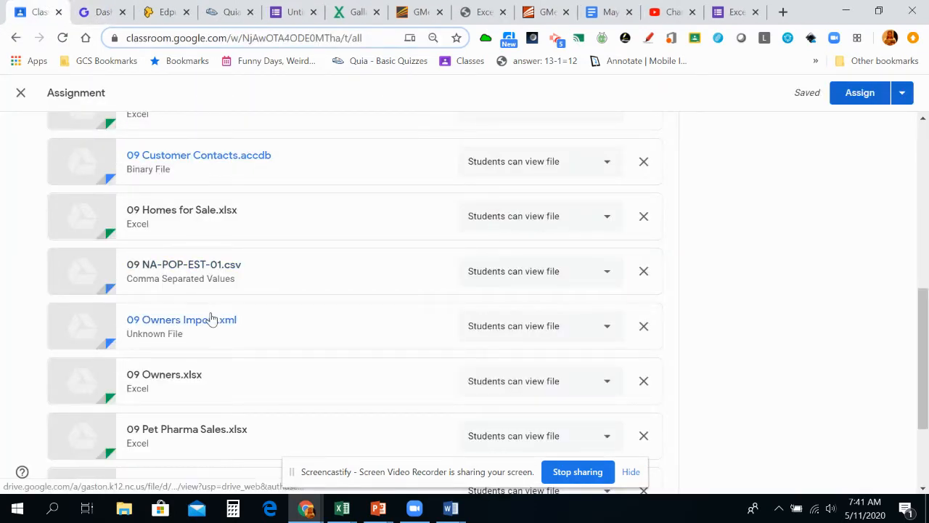
- Switch to the L09 Lecture Slides presentation in PowerPoint and show slide 6 on opening a non-native file directly in Excel
{"action": "scroll", "coordinate": [210, 317], "scroll_direction": "down", "scroll_amount": 1}
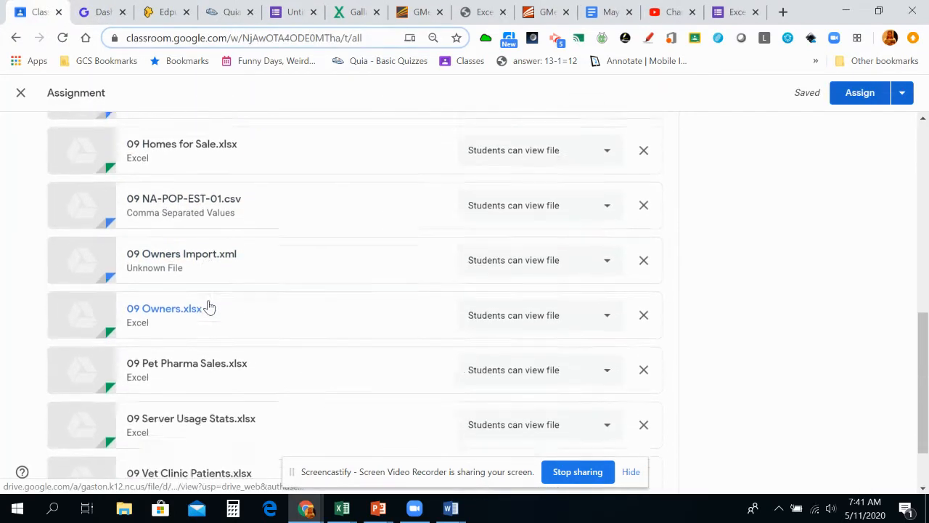
{"action": "scroll", "coordinate": [208, 307], "scroll_direction": "down", "scroll_amount": 1}
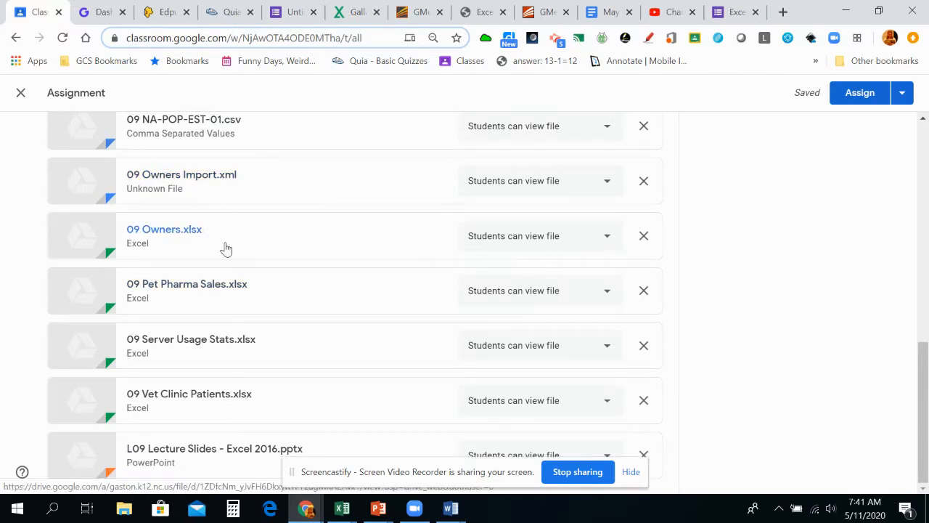
{"action": "scroll", "coordinate": [225, 327], "scroll_direction": "up", "scroll_amount": 5}
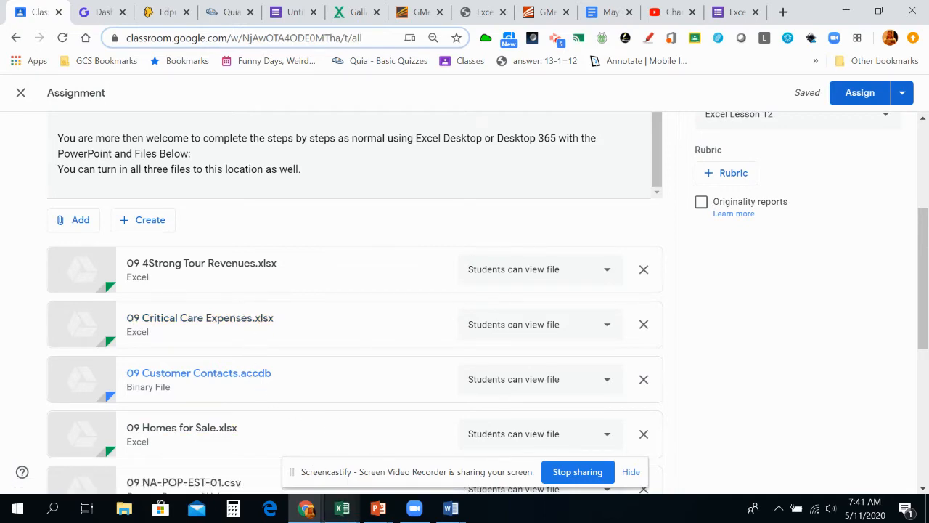
{"action": "mouse_move", "coordinate": [378, 508]}
{"action": "left_click", "coordinate": [419, 461]}
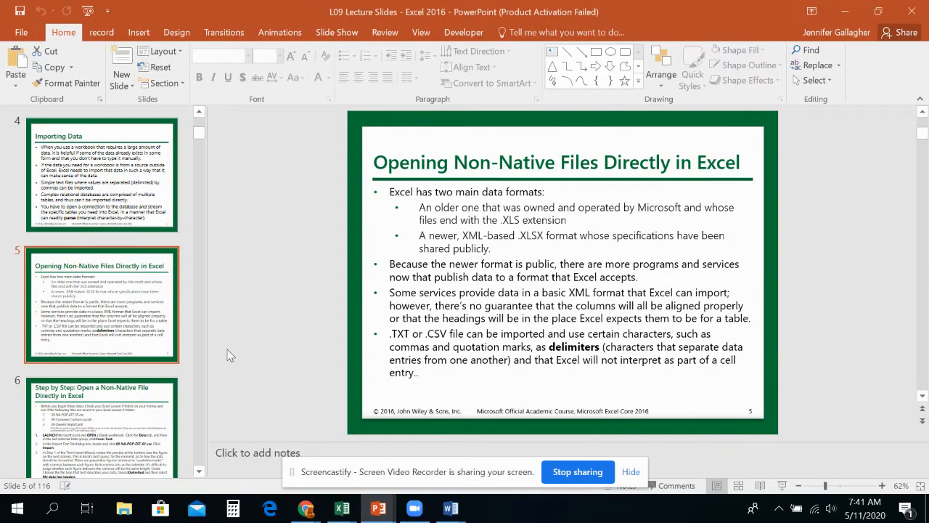
{"action": "scroll", "coordinate": [97, 294], "scroll_direction": "down", "scroll_amount": 2}
{"action": "left_click", "coordinate": [97, 293]}
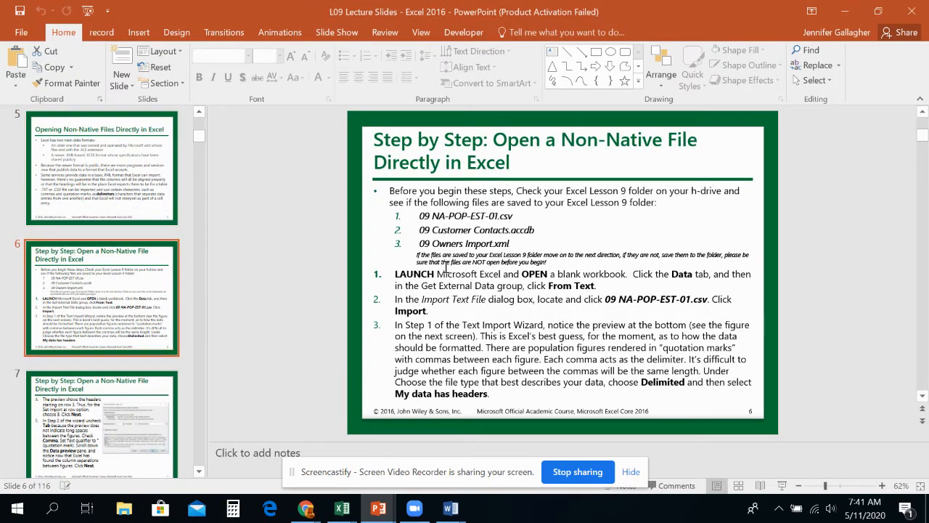
- Switch to Excel, create a blank workbook and display the commands for getting external data
{"action": "mouse_move", "coordinate": [342, 508]}
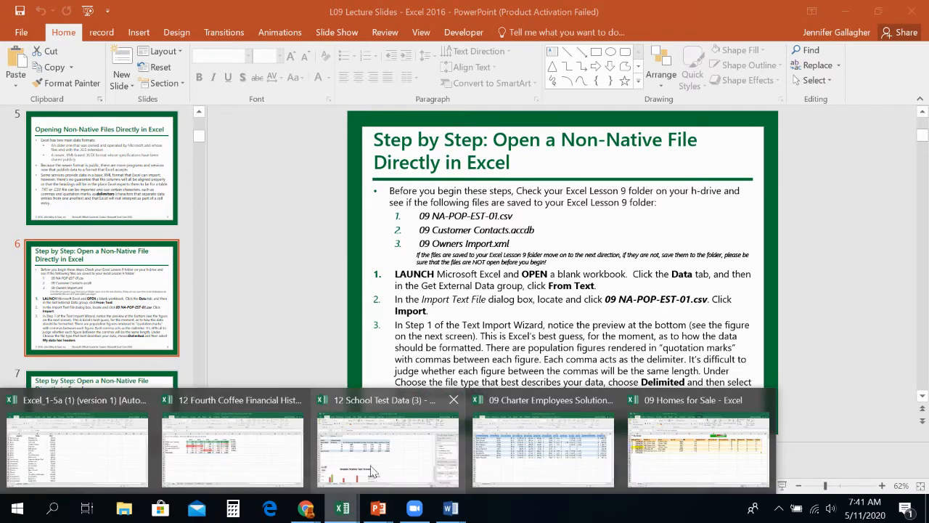
{"action": "left_click", "coordinate": [372, 470]}
{"action": "key", "text": "ctrl+n"}
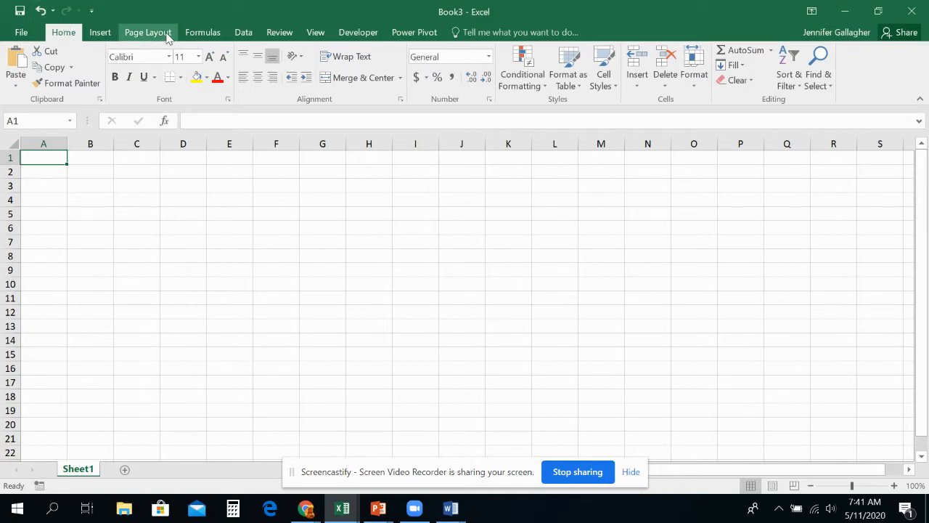
{"action": "left_click", "coordinate": [239, 33]}
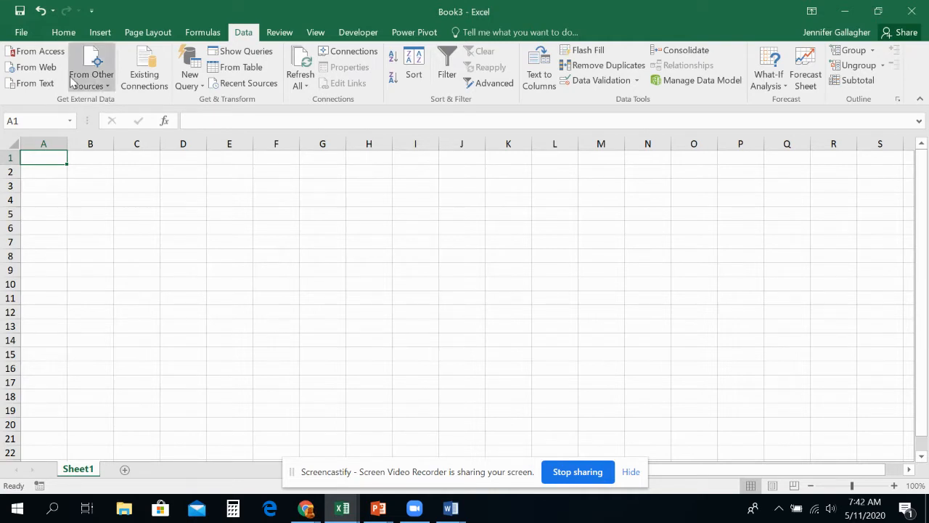
- Examine the file types offered for exporting and saving the blank workbook, and leave without saving
{"action": "left_click", "coordinate": [21, 32]}
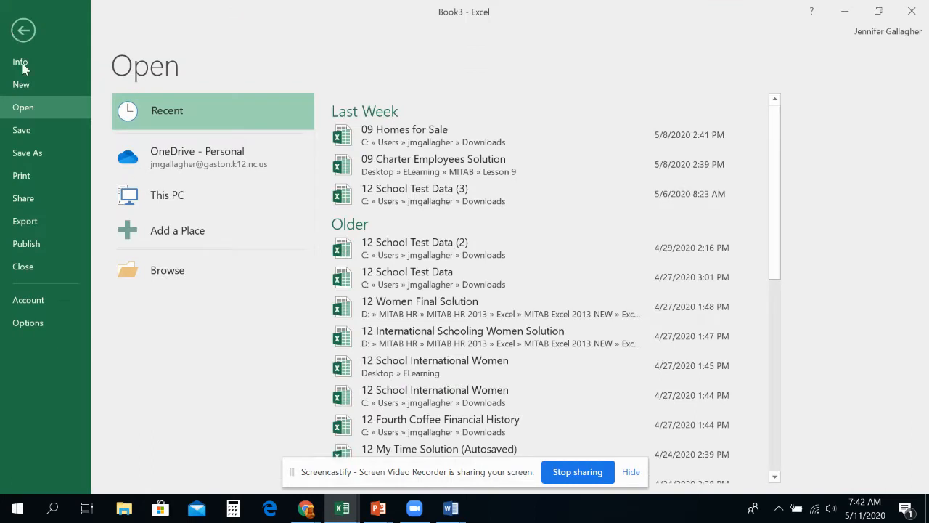
{"action": "left_click", "coordinate": [48, 221]}
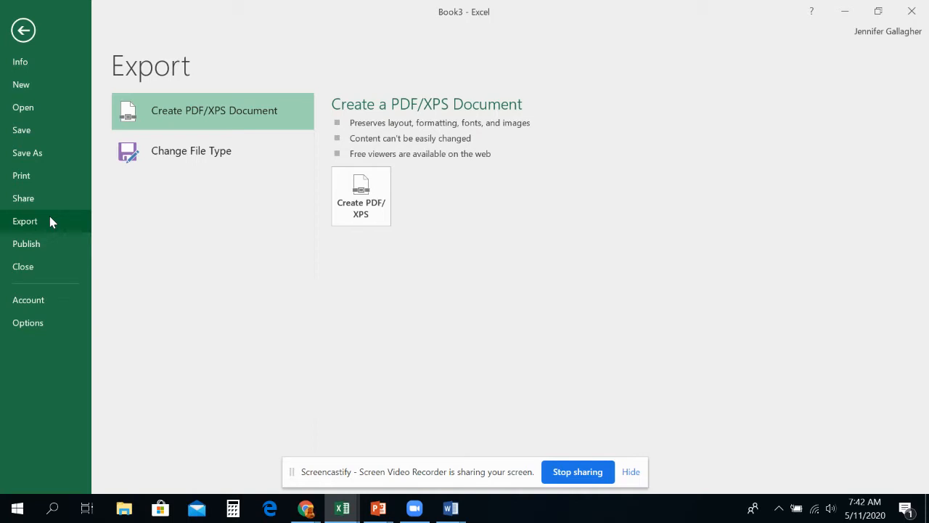
{"action": "left_click", "coordinate": [282, 155]}
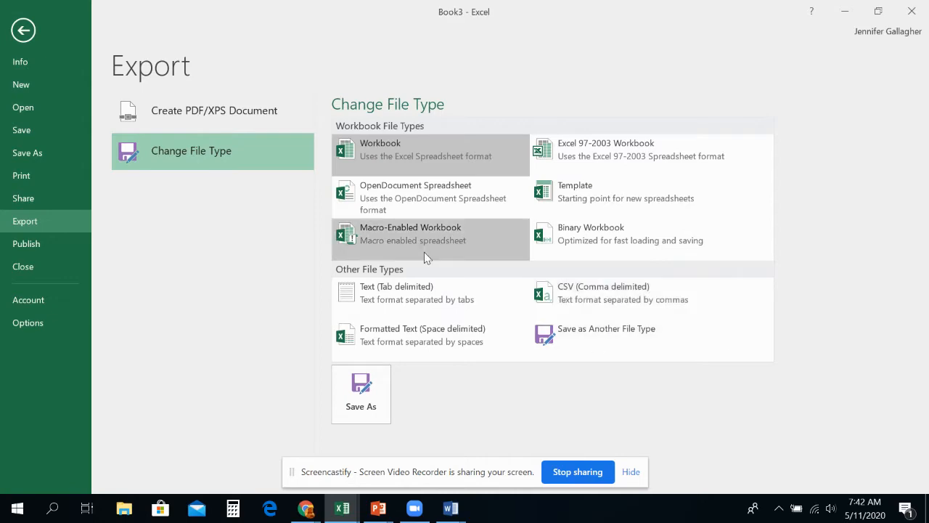
{"action": "left_click", "coordinate": [375, 389]}
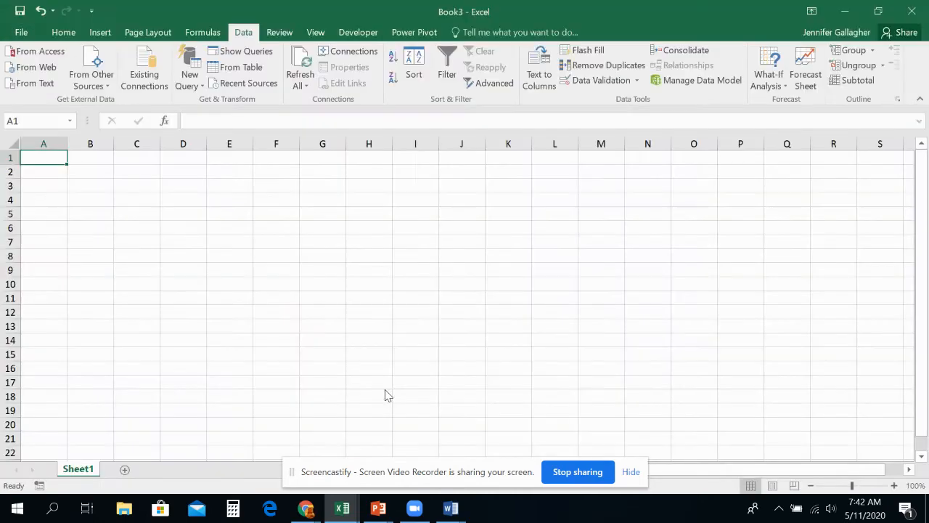
{"action": "left_click", "coordinate": [166, 263]}
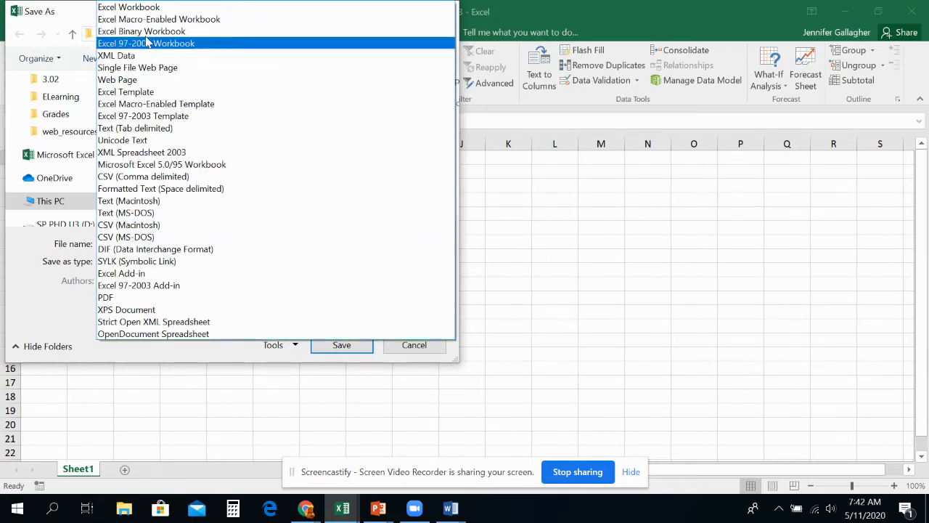
{"action": "left_click", "coordinate": [522, 300]}
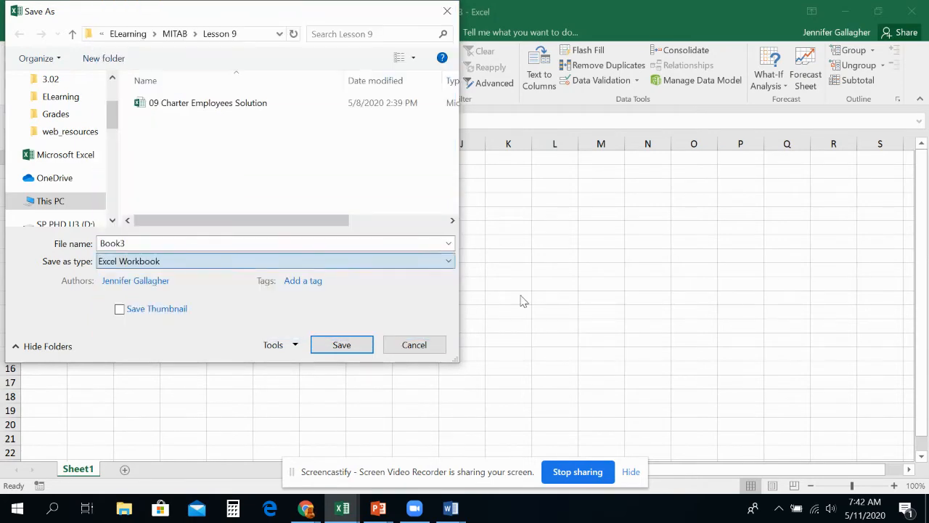
{"action": "left_click", "coordinate": [421, 347]}
- Look at the Save As options for the blank workbook and return to the worksheet
{"action": "left_click", "coordinate": [21, 32]}
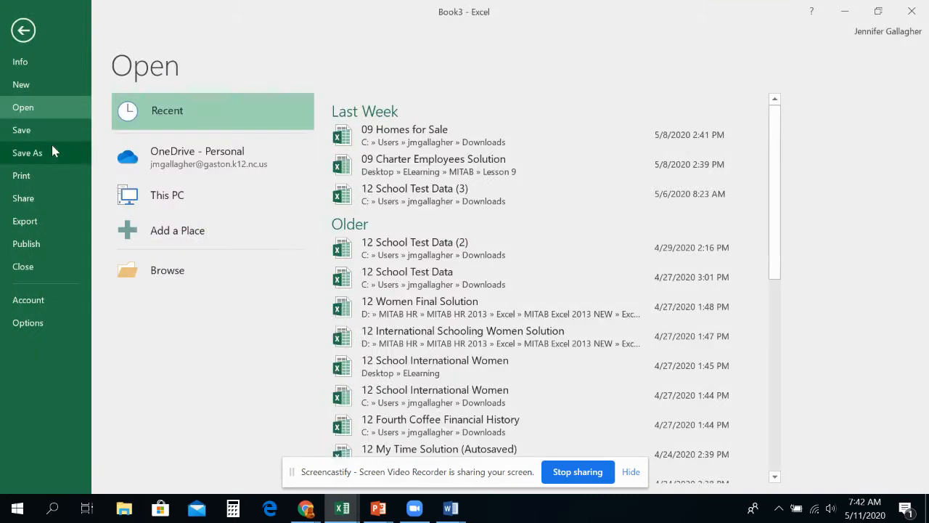
{"action": "left_click", "coordinate": [52, 151]}
{"action": "left_click", "coordinate": [23, 30]}
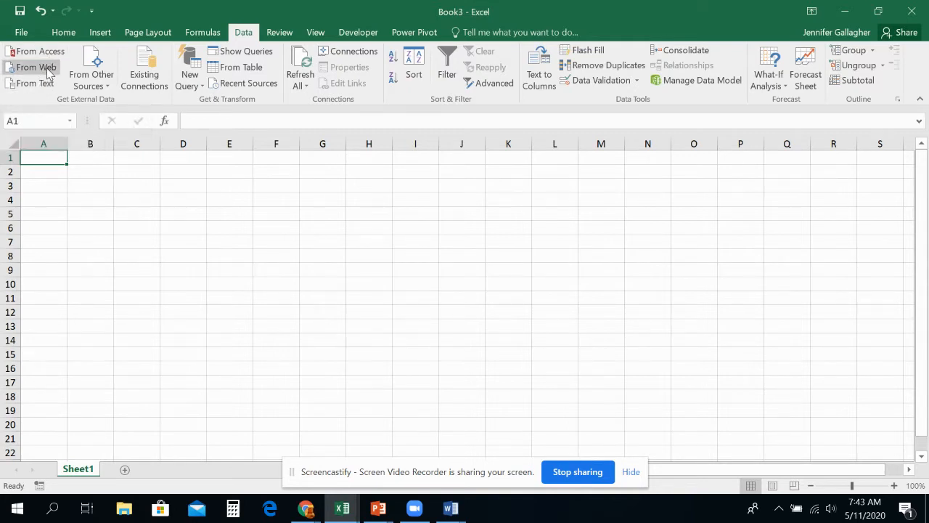
- Start an XML data import from other sources and browse to MITAB HR > MITAB 2016 on the SP PHD U3 (D:) drive
{"action": "left_click", "coordinate": [103, 87]}
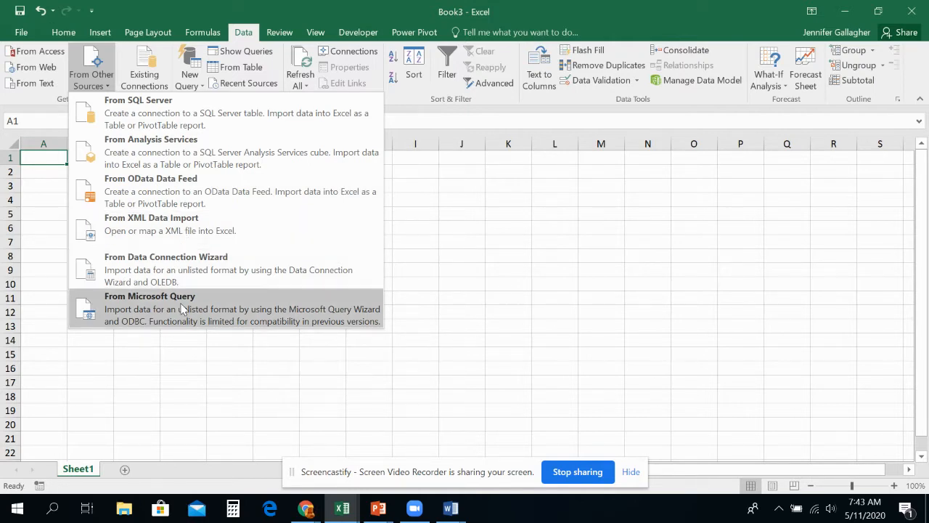
{"action": "left_click", "coordinate": [173, 231]}
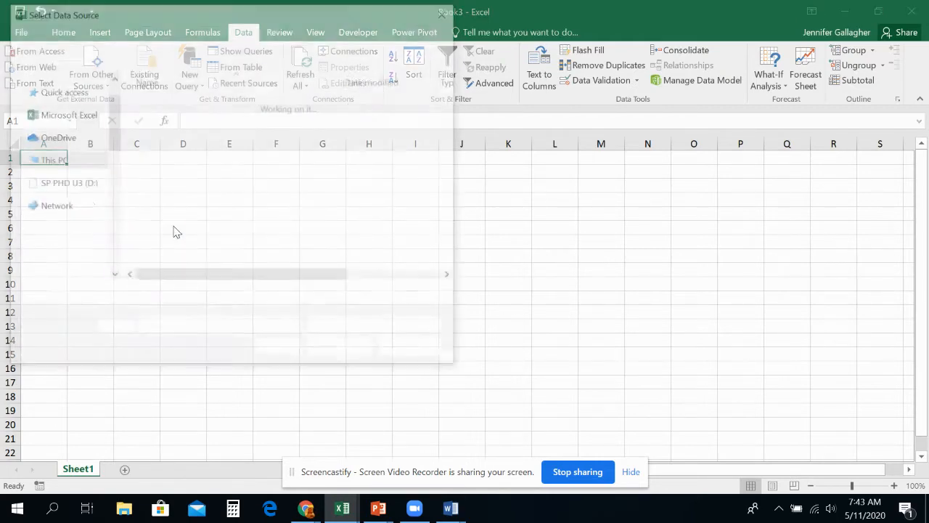
{"action": "left_click", "coordinate": [87, 277]}
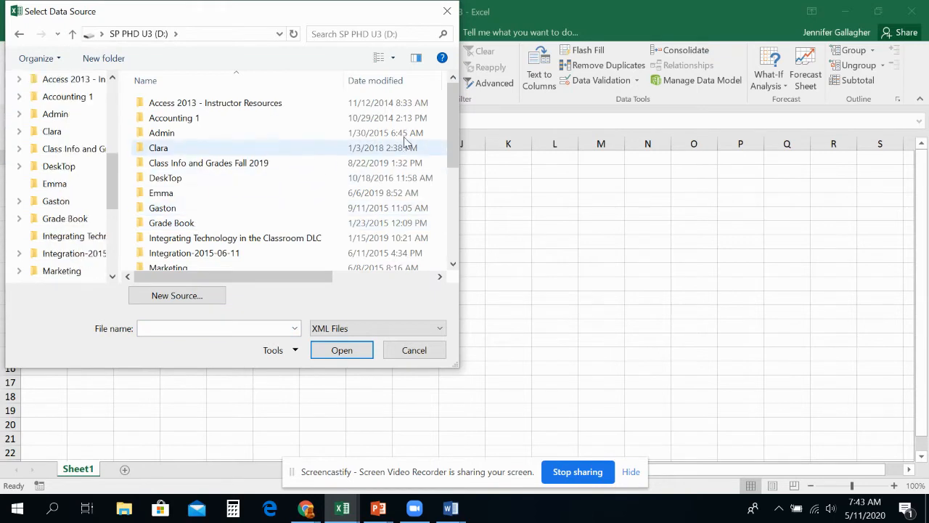
{"action": "left_click_drag", "start_coordinate": [453, 116], "coordinate": [448, 186]}
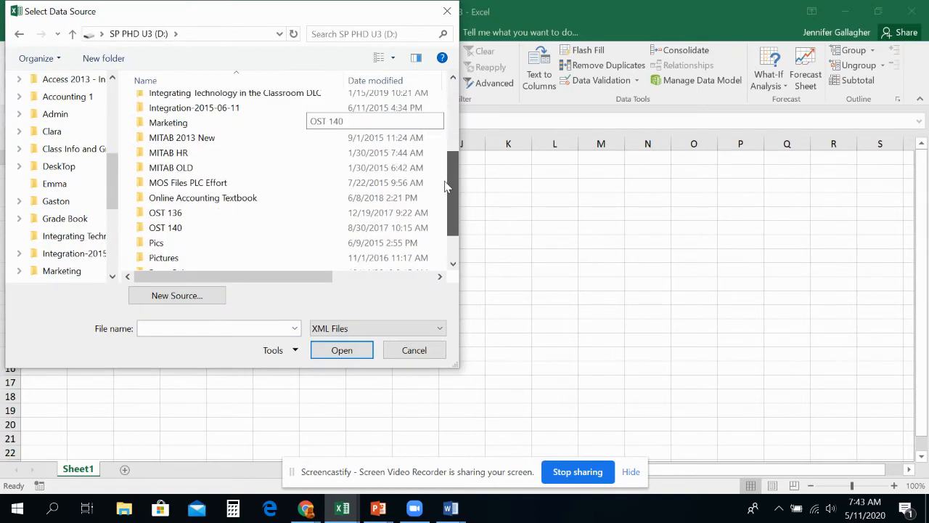
{"action": "double_click", "coordinate": [203, 153]}
{"action": "left_click", "coordinate": [191, 105]}
{"action": "double_click", "coordinate": [190, 107]}
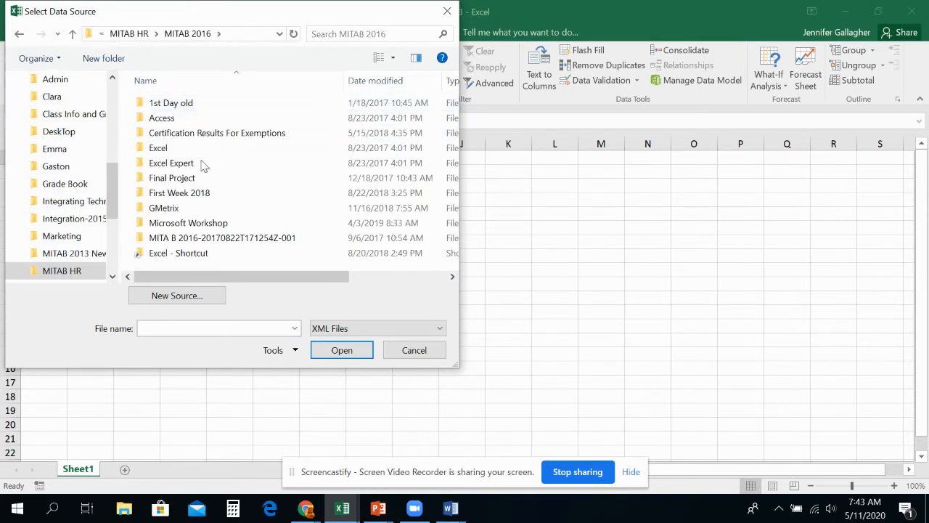
- Browse through Excel, Objective 3 and Excel Lesson 9 to the L09 - Practice Files folder, view its XML files, and cancel the import
{"action": "double_click", "coordinate": [191, 151]}
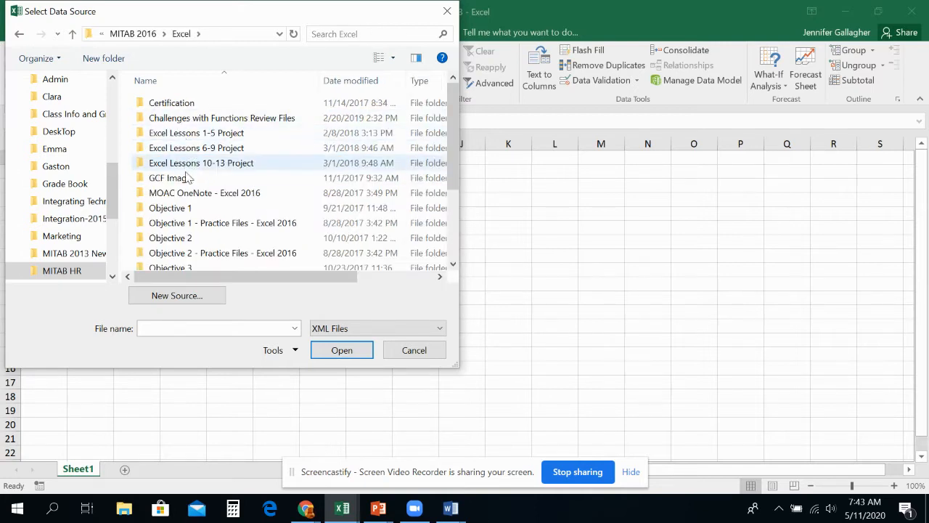
{"action": "scroll", "coordinate": [181, 204], "scroll_direction": "down", "scroll_amount": 2}
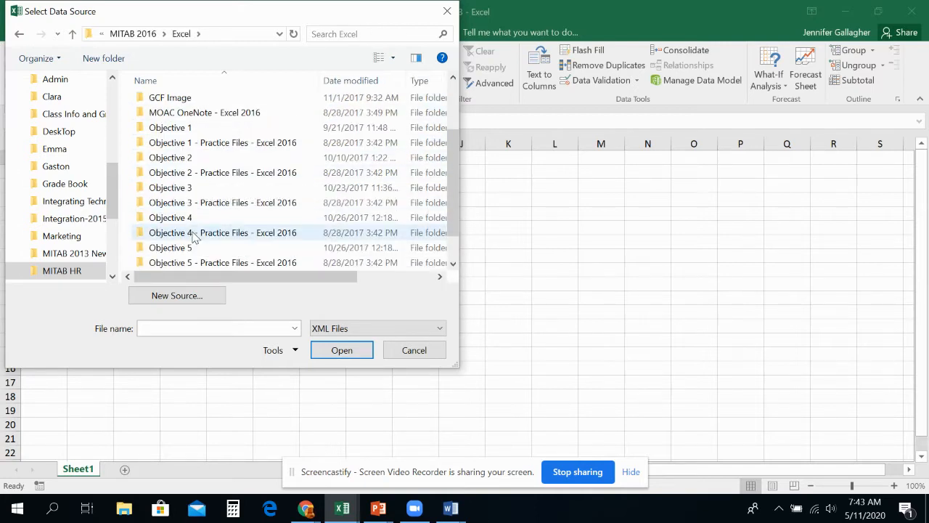
{"action": "double_click", "coordinate": [186, 188]}
{"action": "double_click", "coordinate": [179, 106]}
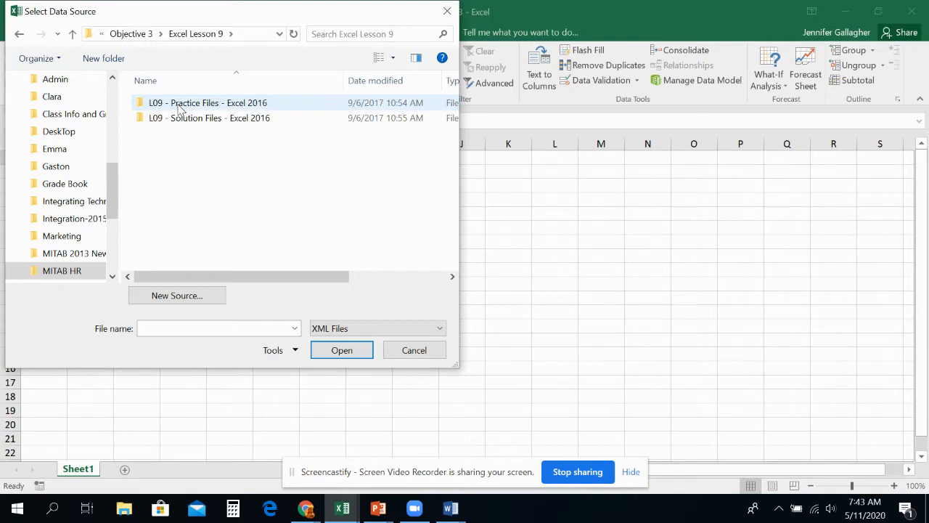
{"action": "double_click", "coordinate": [180, 108]}
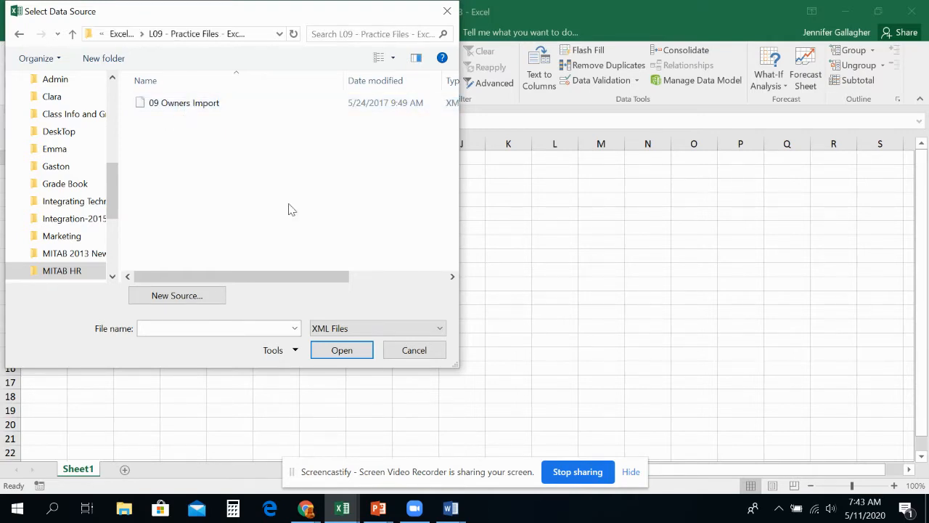
{"action": "left_click", "coordinate": [415, 350]}
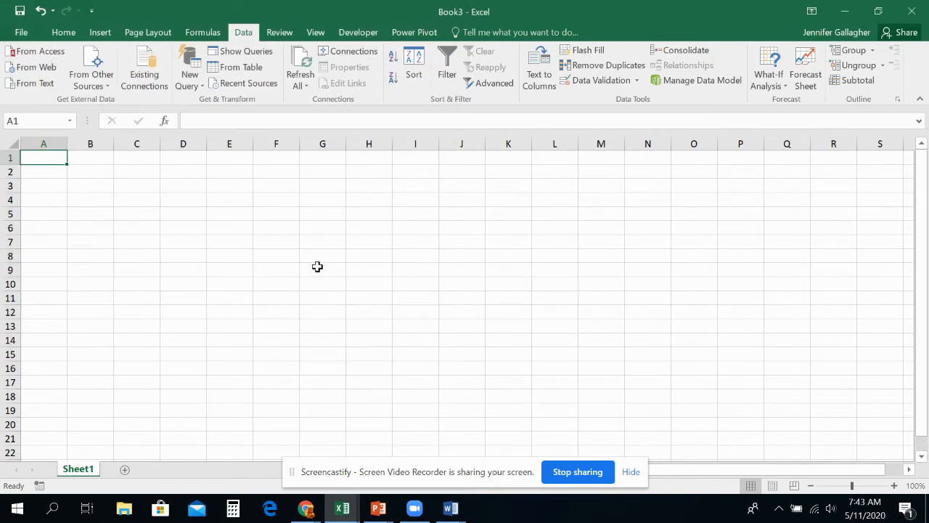
- Start a text file import and browse to MITAB HR > MITAB 2016 on the SP PHD U3 (D:) drive
{"action": "left_click", "coordinate": [77, 86]}
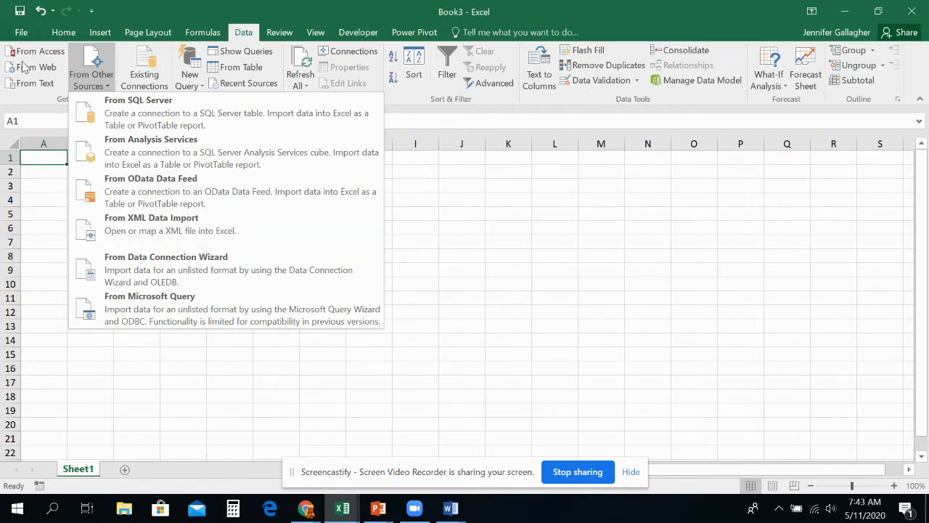
{"action": "left_click", "coordinate": [32, 83]}
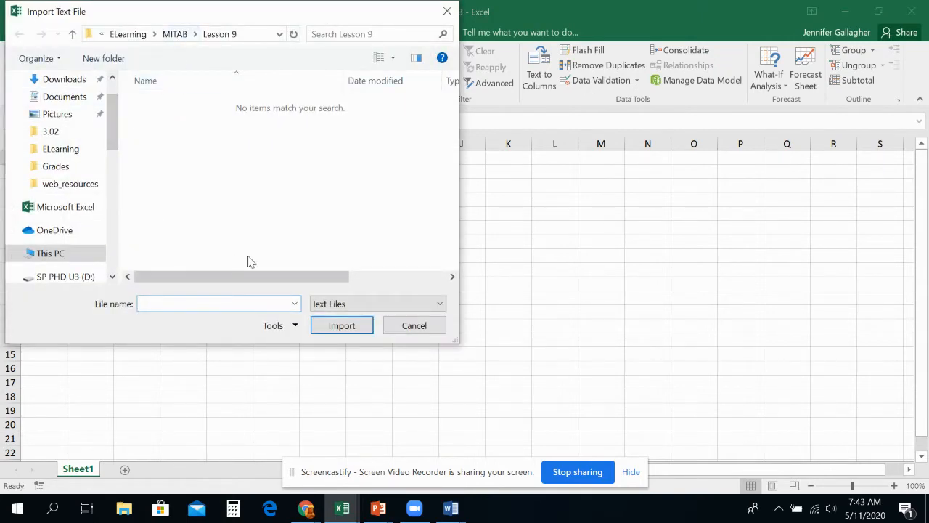
{"action": "left_click", "coordinate": [174, 34]}
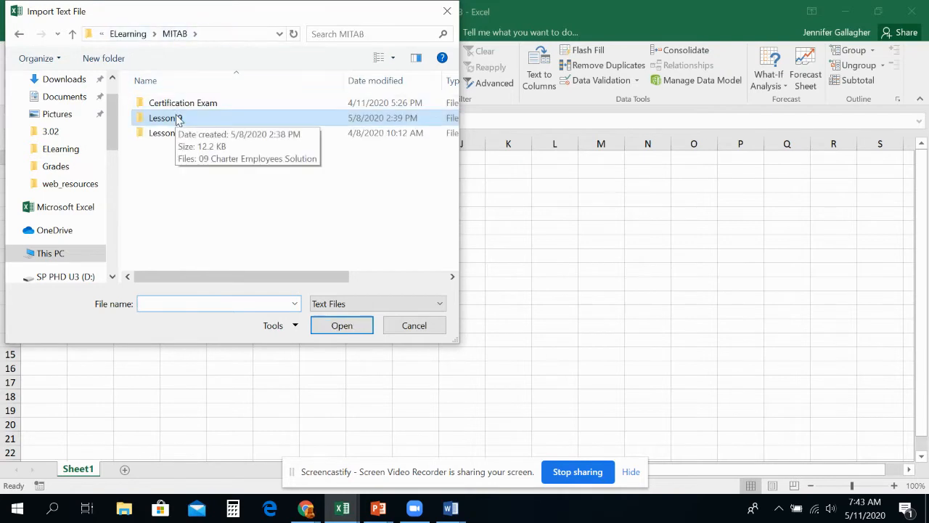
{"action": "left_click", "coordinate": [80, 277]}
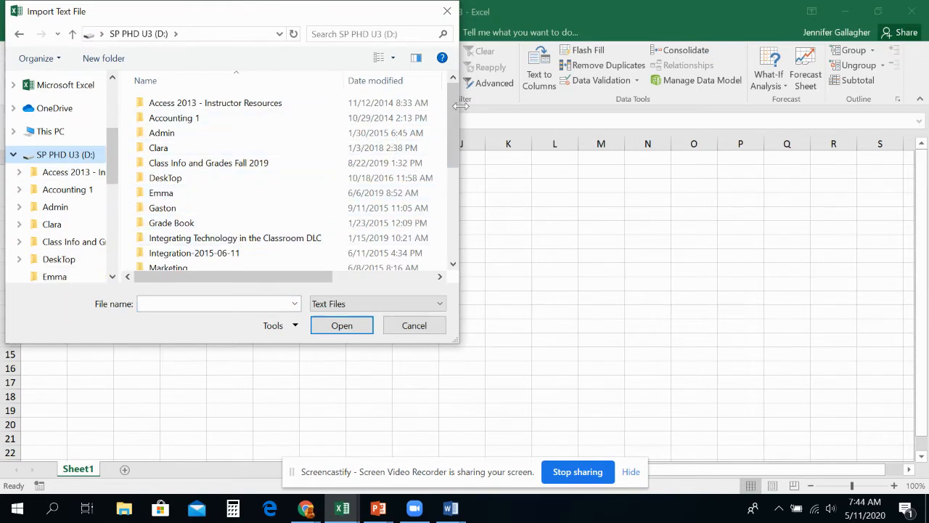
{"action": "left_click_drag", "start_coordinate": [453, 101], "coordinate": [450, 155]}
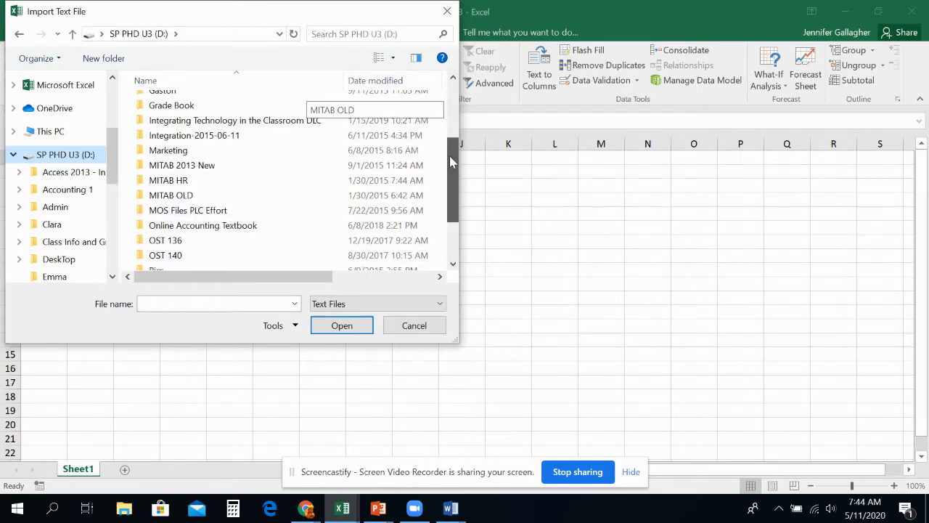
{"action": "double_click", "coordinate": [265, 188]}
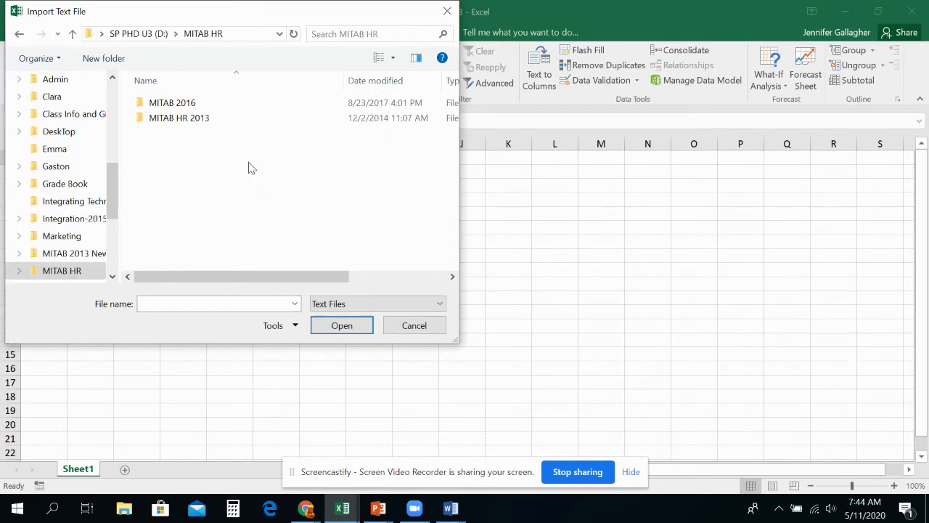
{"action": "double_click", "coordinate": [200, 107]}
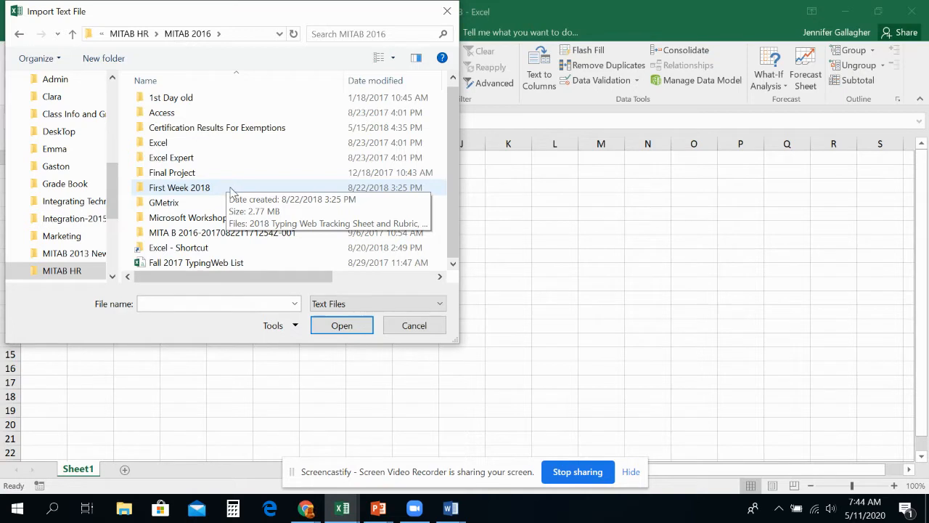
- Go through Excel, Objective 3 and Excel Lesson 9 to the L09 - Practice Files folder and choose 09 NA-POP-EST-01 for the text import
{"action": "double_click", "coordinate": [196, 144]}
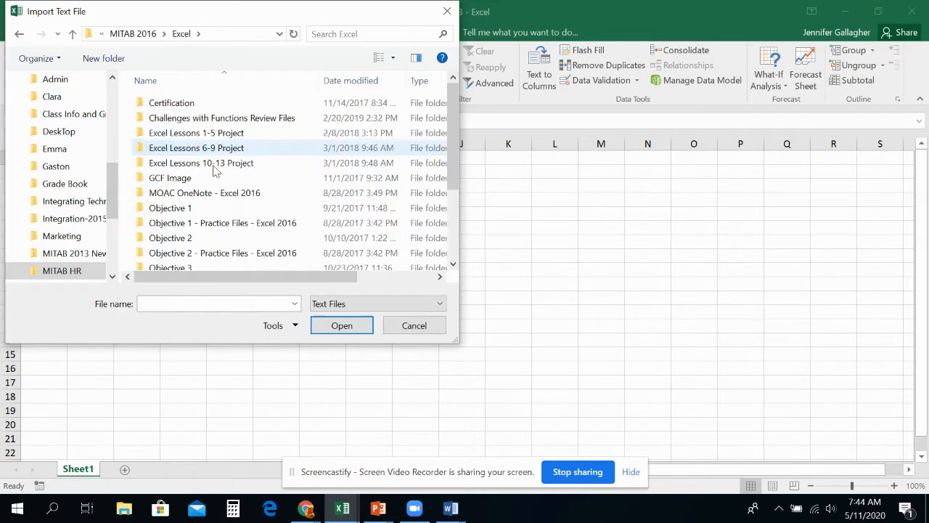
{"action": "scroll", "coordinate": [207, 250], "scroll_direction": "down", "scroll_amount": 1}
{"action": "double_click", "coordinate": [190, 232]}
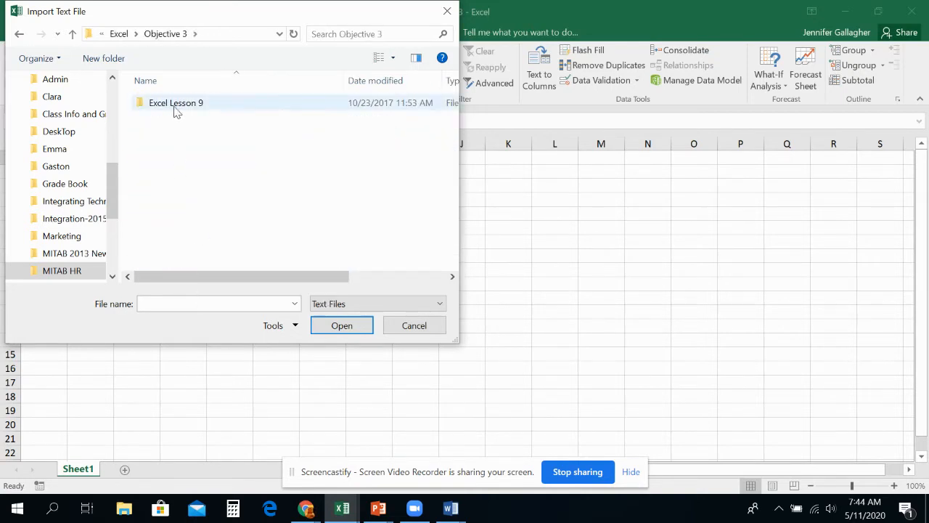
{"action": "double_click", "coordinate": [174, 107]}
{"action": "double_click", "coordinate": [175, 106]}
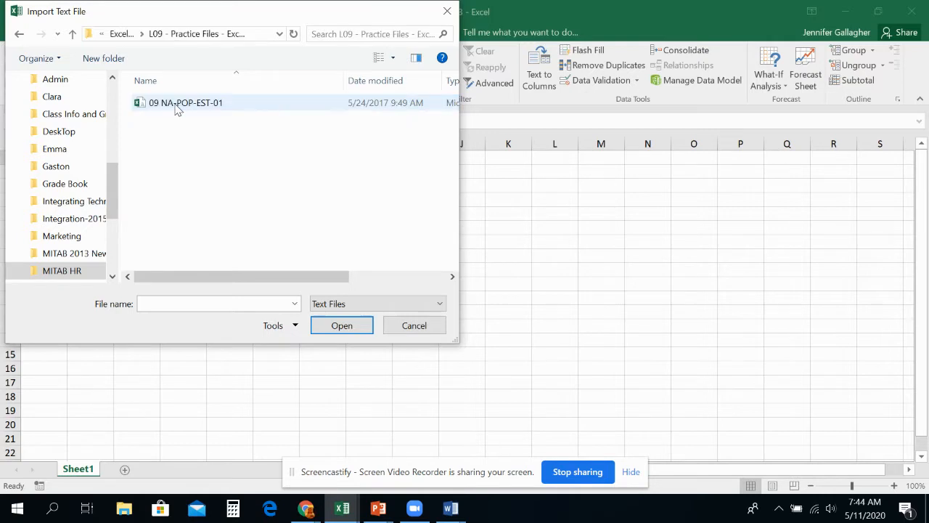
{"action": "left_click", "coordinate": [176, 106]}
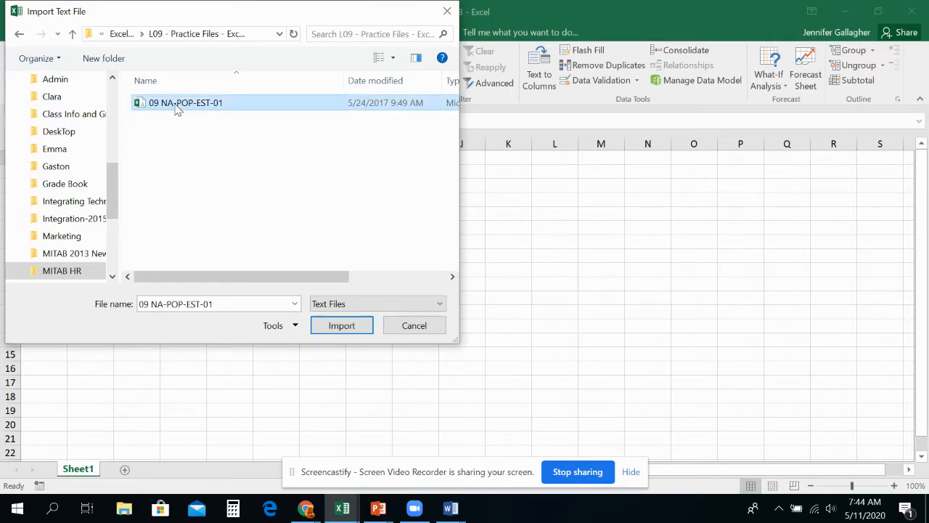
{"action": "left_click", "coordinate": [351, 327]}
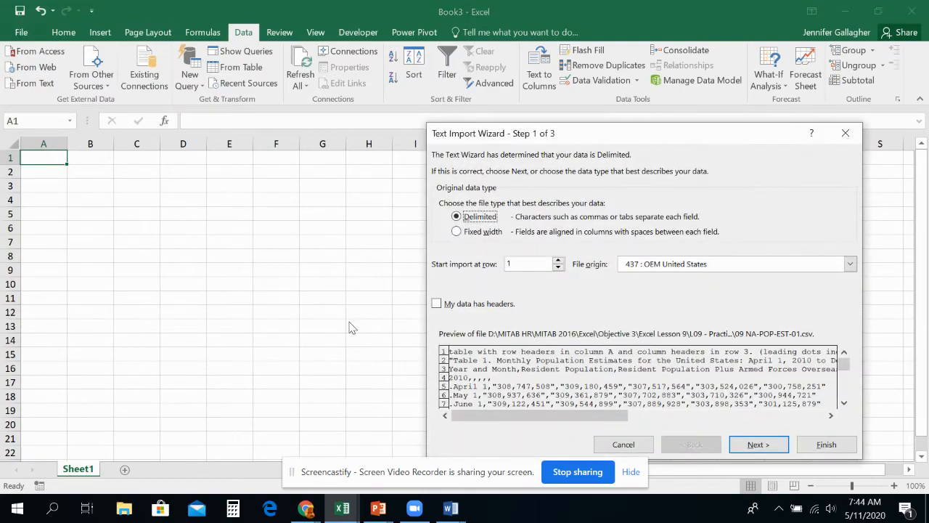
- Examine the Text Import Wizard's preview of the CSV file from the title rows to the closing notes, and return to its first row
{"action": "left_click_drag", "start_coordinate": [579, 135], "coordinate": [365, 84]}
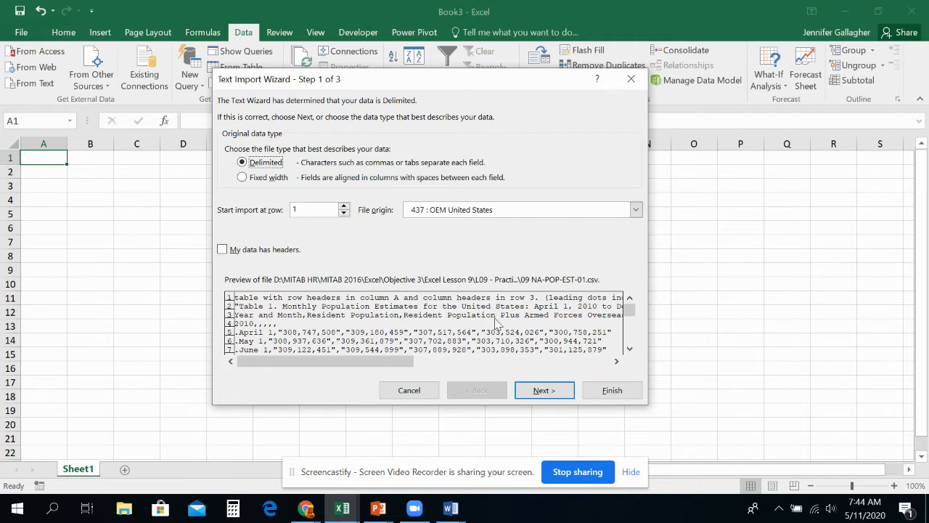
{"action": "left_click", "coordinate": [631, 349]}
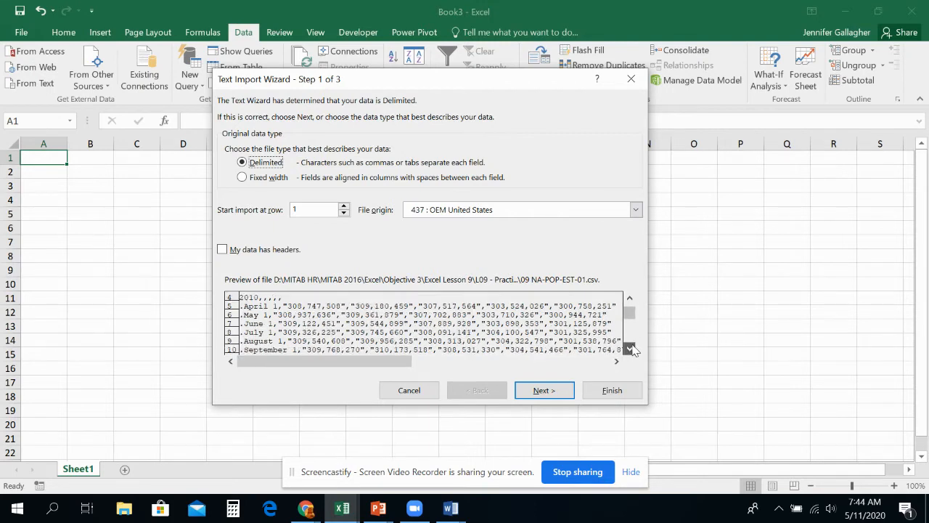
{"action": "left_click", "coordinate": [631, 349]}
{"action": "left_click", "coordinate": [630, 349]}
{"action": "left_click", "coordinate": [630, 348]}
{"action": "left_click", "coordinate": [631, 349]}
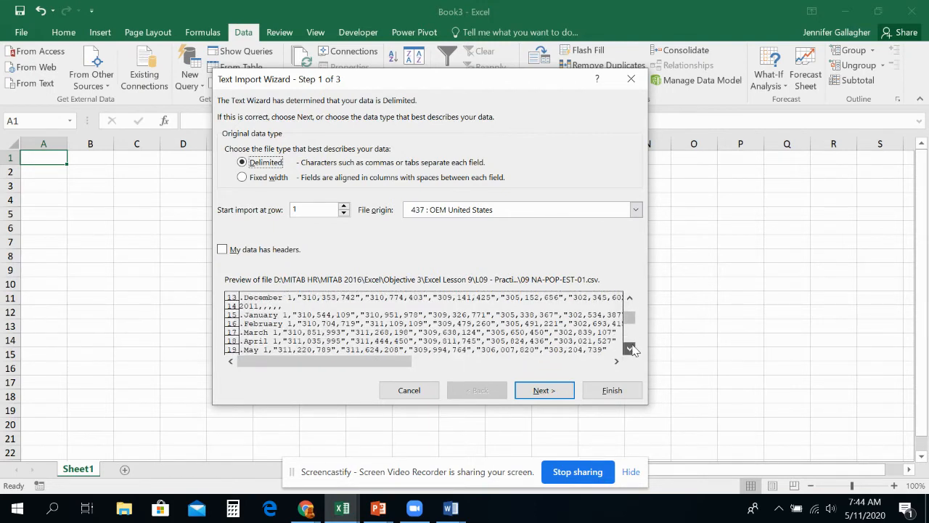
{"action": "left_click", "coordinate": [630, 349]}
{"action": "left_click", "coordinate": [631, 348]}
{"action": "left_click", "coordinate": [630, 348]}
{"action": "left_click", "coordinate": [631, 348]}
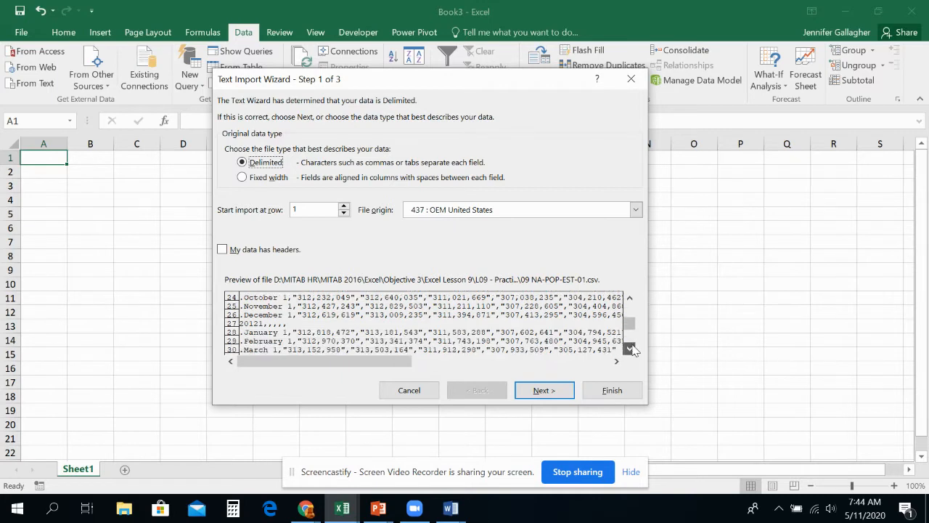
{"action": "left_click", "coordinate": [630, 348]}
{"action": "left_click", "coordinate": [631, 349]}
{"action": "left_click", "coordinate": [631, 348]}
{"action": "left_click", "coordinate": [630, 349]}
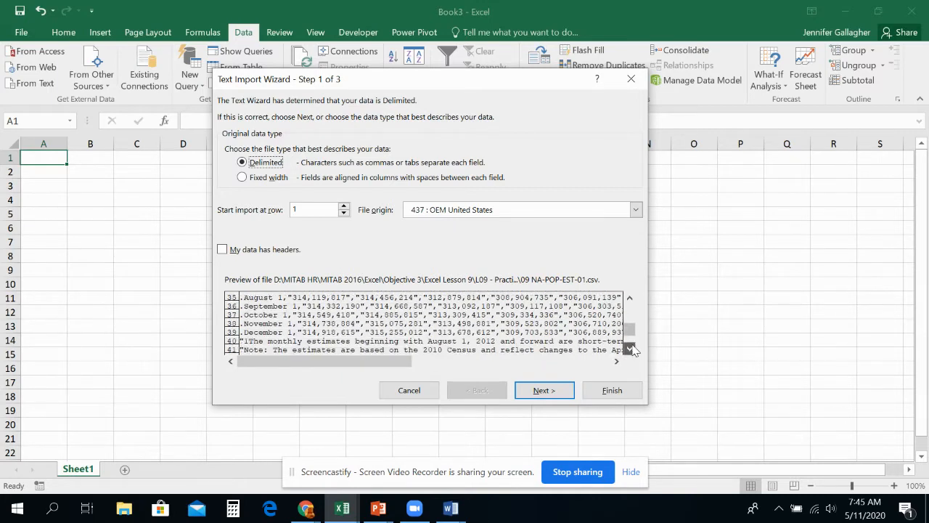
{"action": "left_click", "coordinate": [631, 348]}
{"action": "left_click", "coordinate": [631, 348]}
{"action": "left_click", "coordinate": [631, 349]}
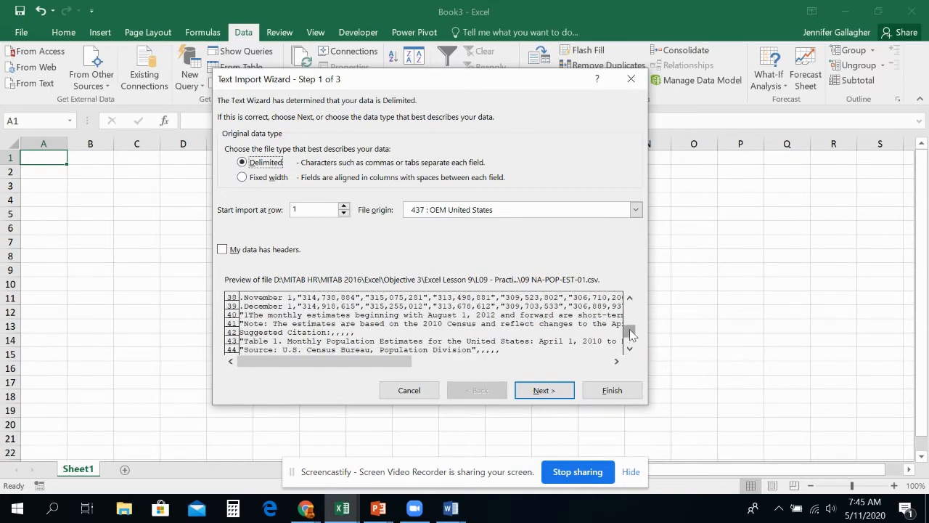
{"action": "left_click_drag", "start_coordinate": [630, 333], "coordinate": [630, 309]}
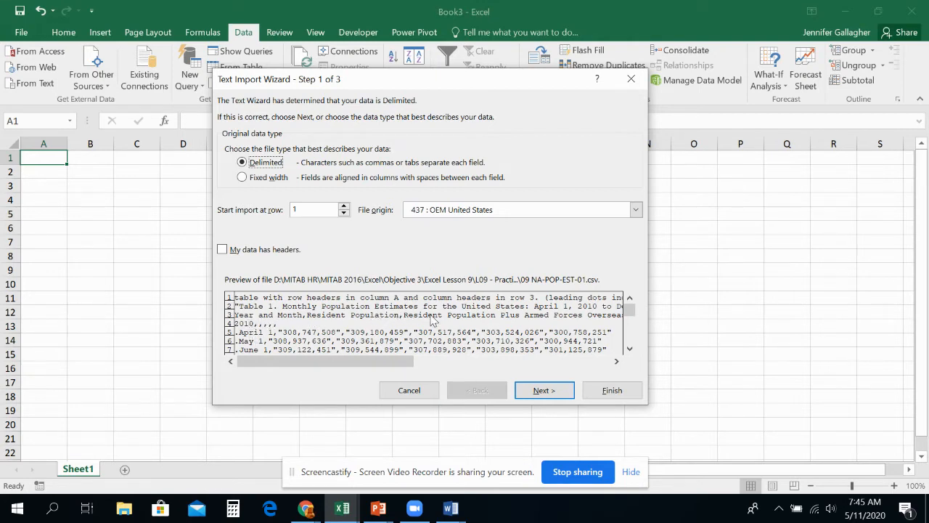
- Mark the data being imported as having headers in step 1 of the Text Import Wizard
{"action": "left_click", "coordinate": [222, 249]}
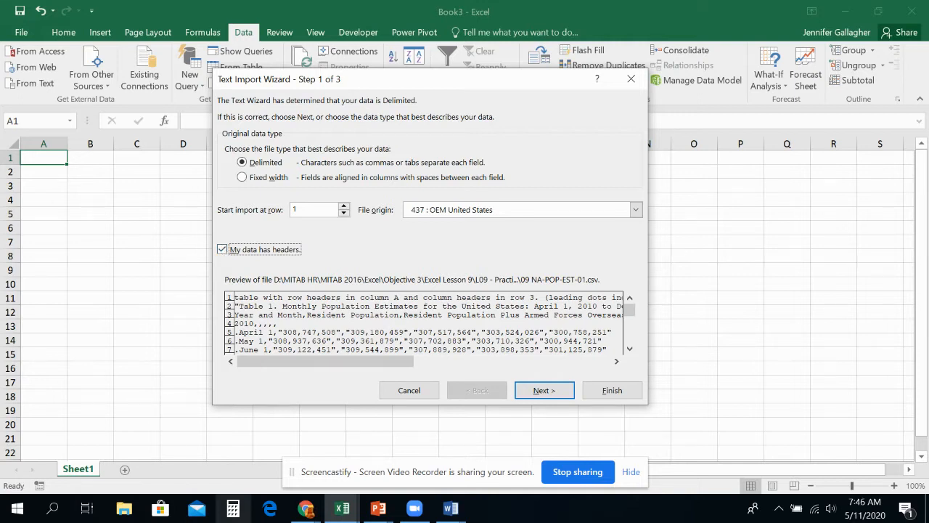
- Switch to the Google Classroom assignment in Chrome and open its 09 NA-POP-EST-01.csv attachment to view the table layout
{"action": "left_click", "coordinate": [306, 508]}
{"action": "left_click", "coordinate": [131, 459]}
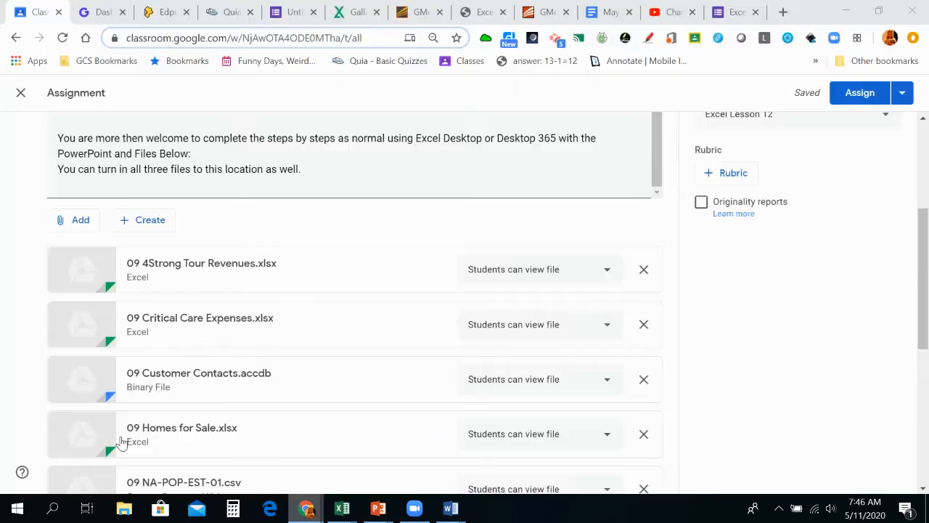
{"action": "scroll", "coordinate": [146, 357], "scroll_direction": "down", "scroll_amount": 3}
{"action": "scroll", "coordinate": [145, 358], "scroll_direction": "up", "scroll_amount": 1}
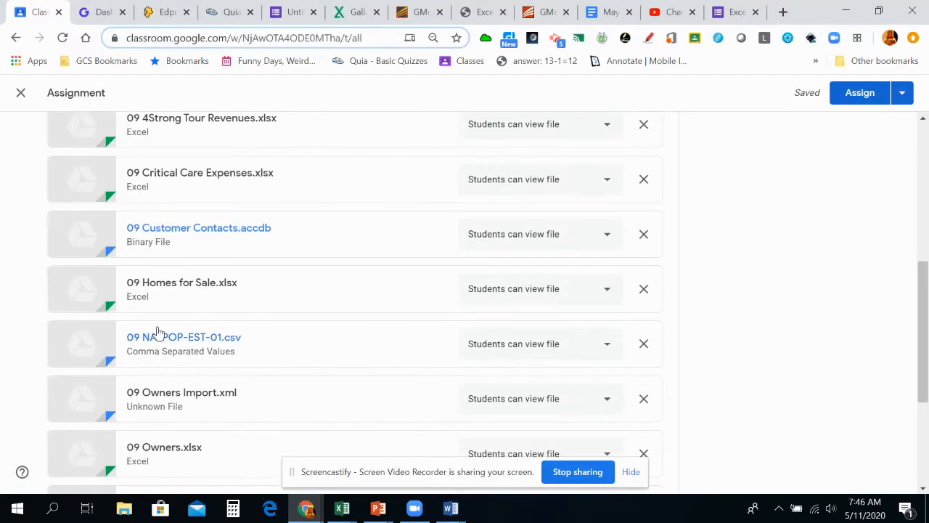
{"action": "left_click", "coordinate": [166, 337]}
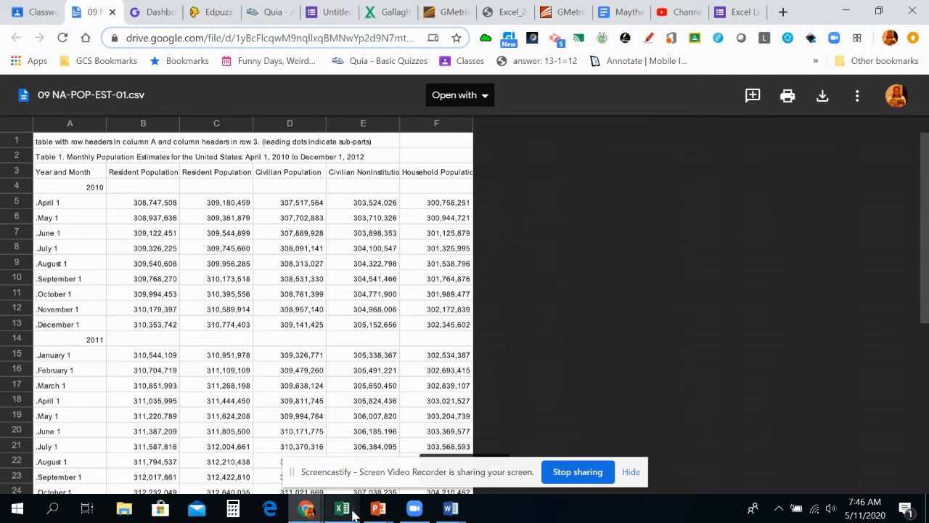
- Compare the header row in Book3's Text Import Wizard with the same row of the CSV attachment open in Chrome
{"action": "left_click", "coordinate": [305, 511]}
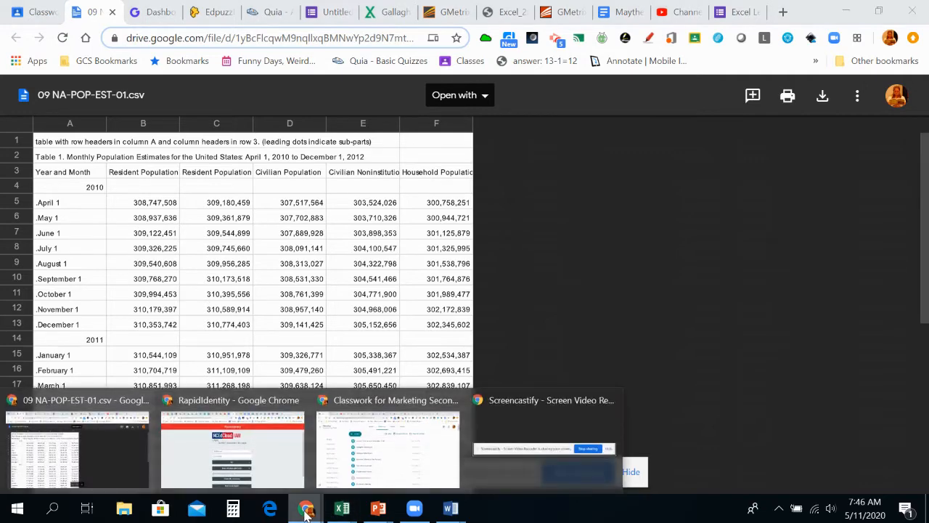
{"action": "mouse_move", "coordinate": [342, 510]}
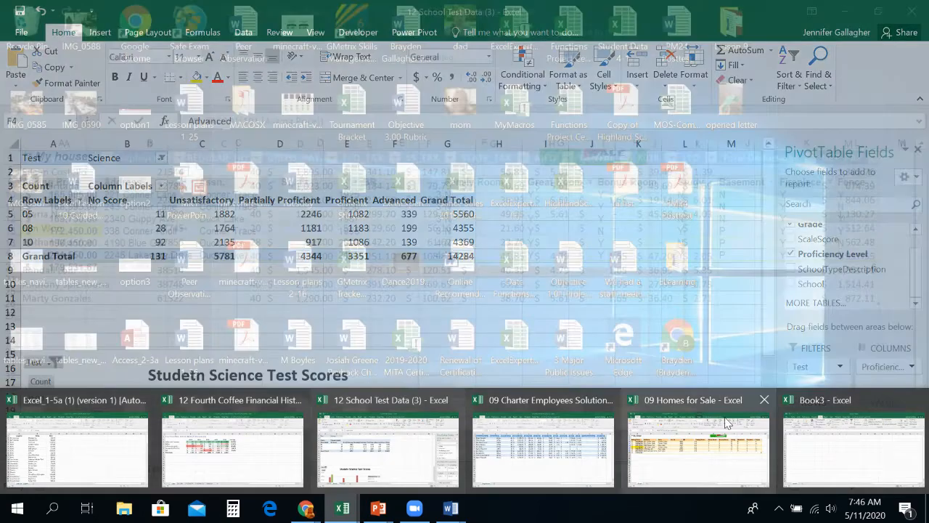
{"action": "left_click", "coordinate": [846, 465]}
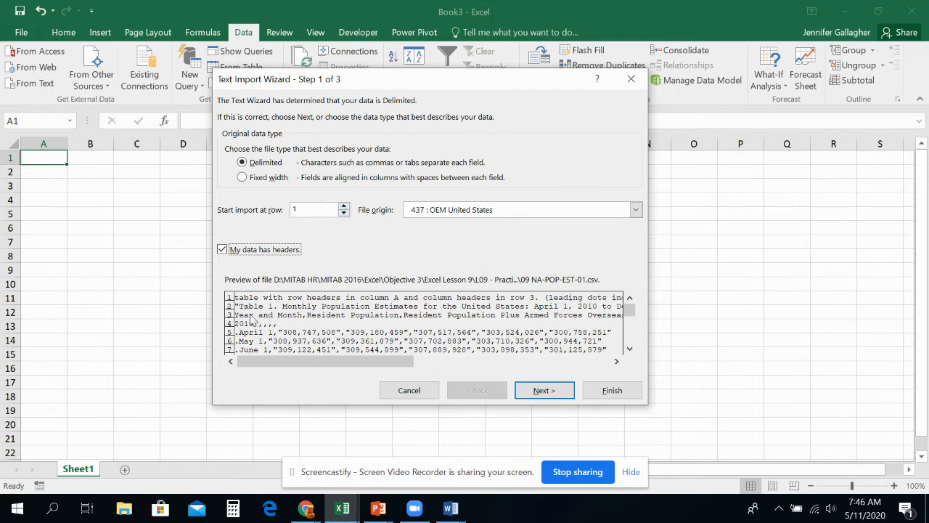
{"action": "left_click", "coordinate": [305, 508]}
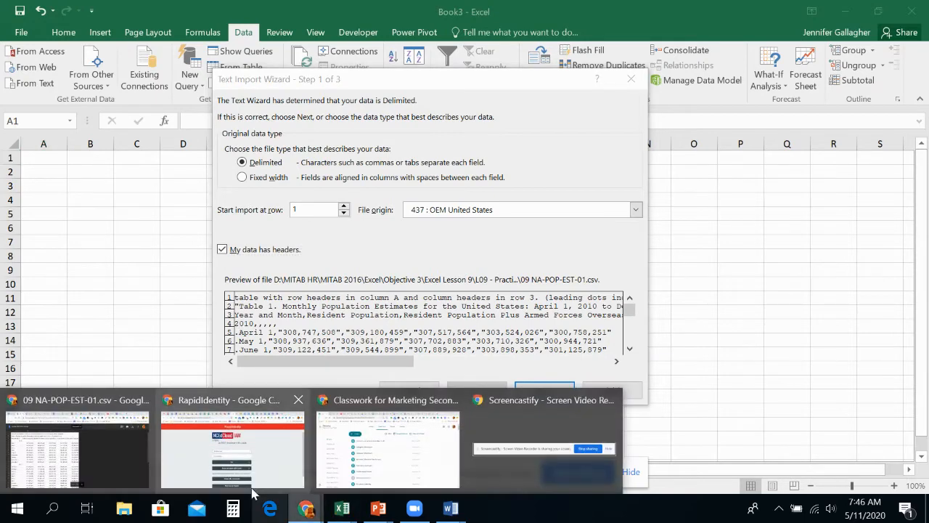
{"action": "left_click", "coordinate": [114, 463]}
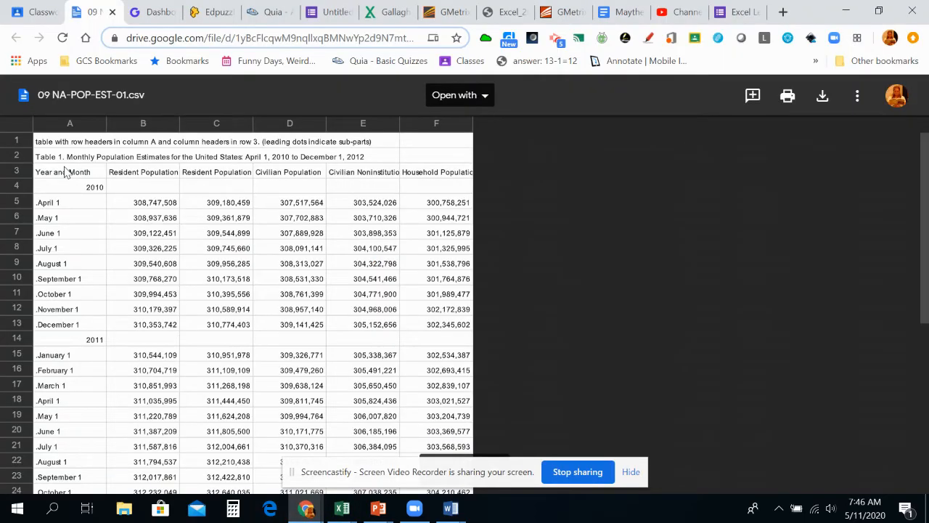
- Return to the Text Import Wizard in Book3 and set the import to start at row 3
{"action": "left_click", "coordinate": [339, 508]}
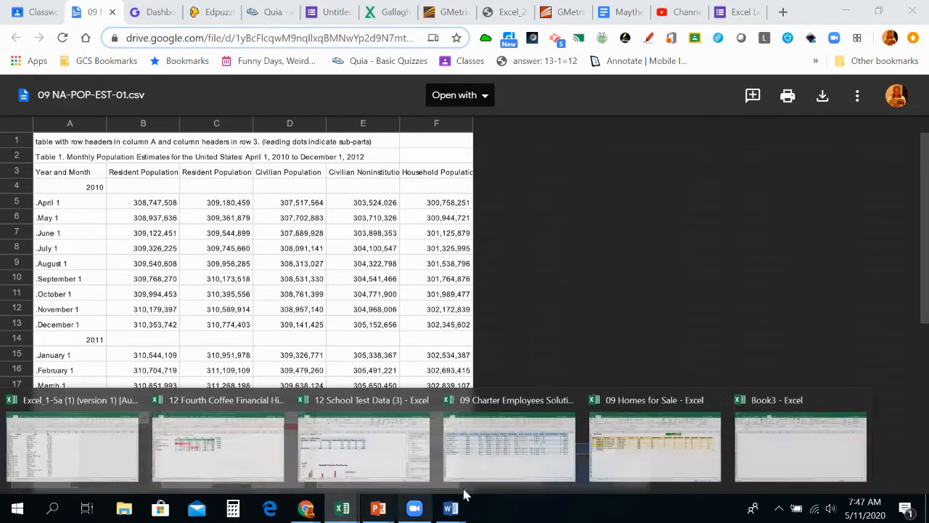
{"action": "left_click", "coordinate": [813, 472]}
{"action": "left_click", "coordinate": [344, 206]}
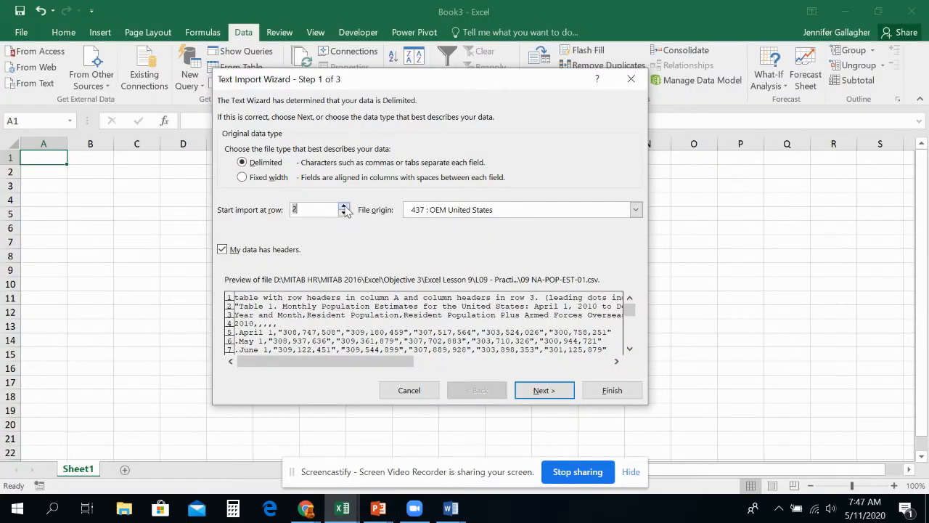
{"action": "left_click", "coordinate": [344, 207]}
- Check the 09 NA-POP-EST-01.csv table in Chrome once more and switch back to Book3 in Excel
{"action": "left_click", "coordinate": [315, 516]}
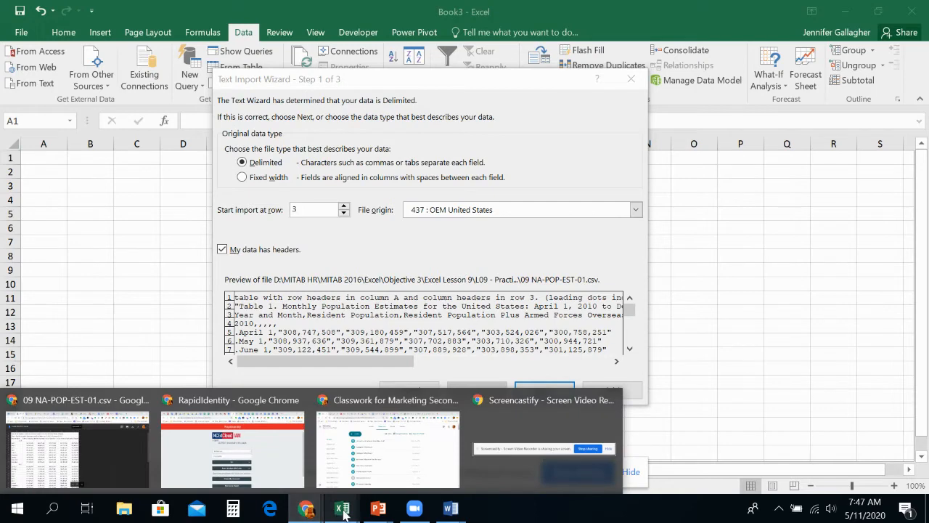
{"action": "left_click", "coordinate": [106, 449]}
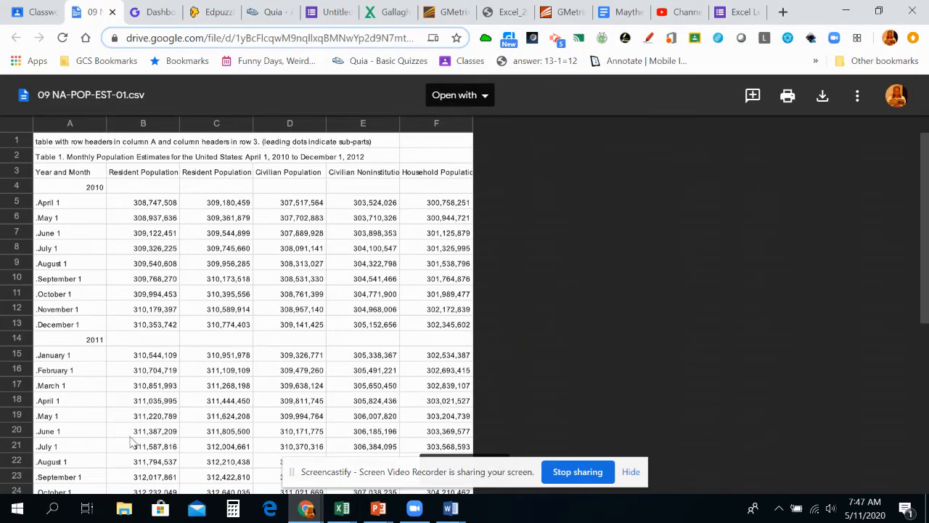
{"action": "left_click", "coordinate": [311, 512]}
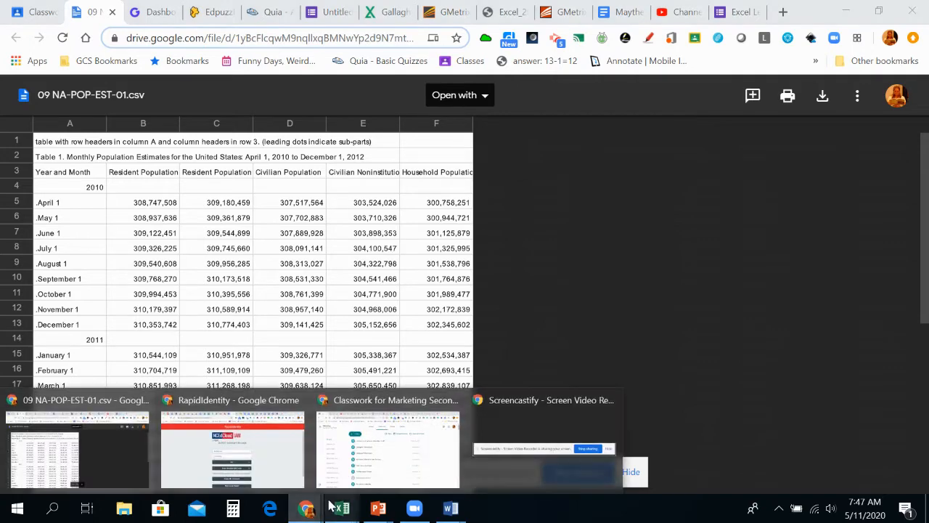
{"action": "mouse_move", "coordinate": [342, 508]}
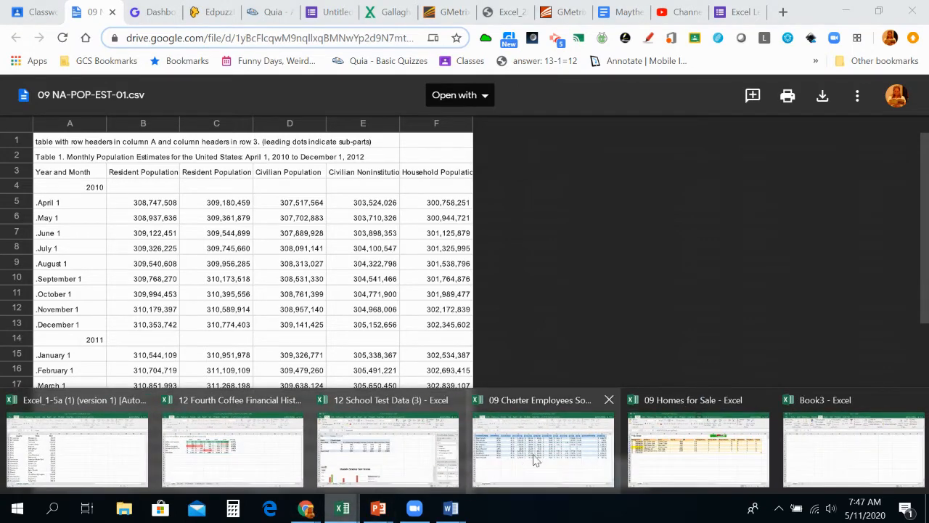
{"action": "left_click", "coordinate": [847, 449]}
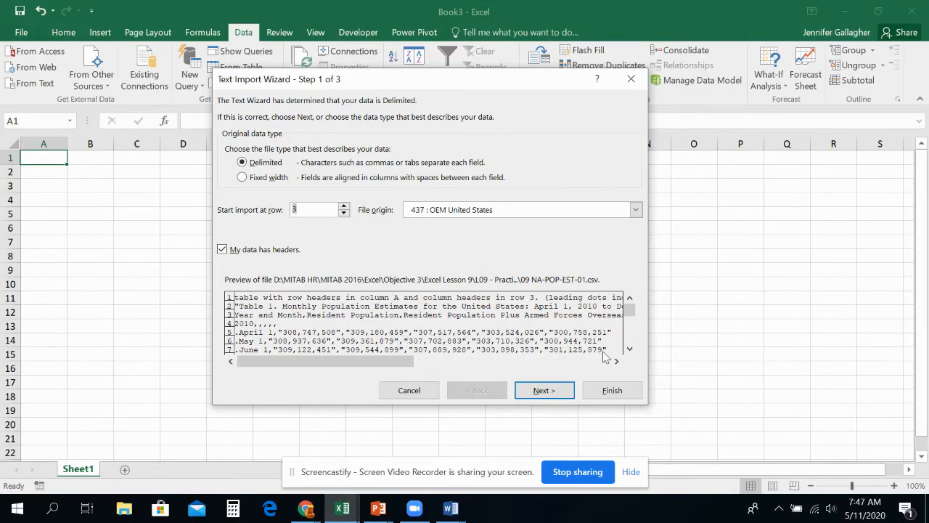
- Examine the monthly rows in the step 1 file preview through 2011 and return to the preview's first row
{"action": "left_click", "coordinate": [630, 350]}
{"action": "left_click", "coordinate": [629, 349]}
{"action": "left_click", "coordinate": [629, 349]}
{"action": "left_click", "coordinate": [629, 349]}
{"action": "left_click", "coordinate": [629, 350]}
{"action": "left_click", "coordinate": [629, 350]}
{"action": "double_click", "coordinate": [629, 349]}
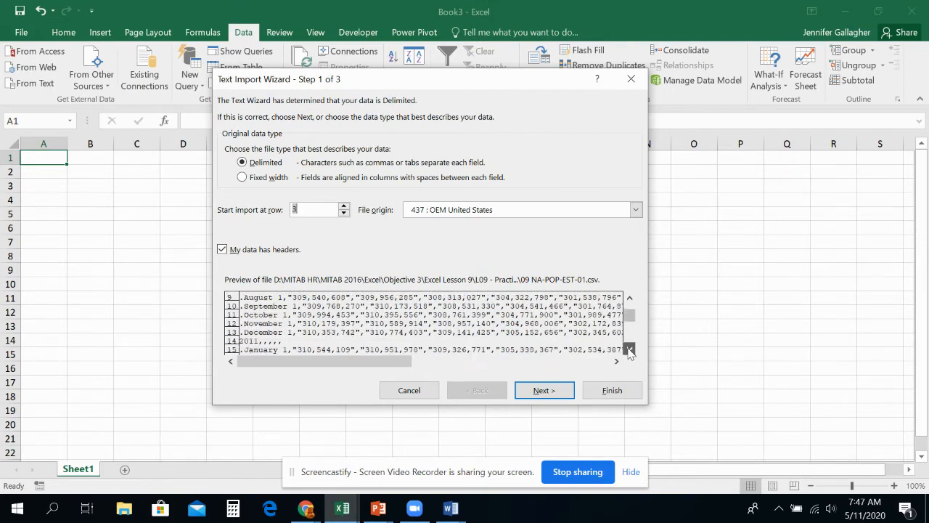
{"action": "double_click", "coordinate": [629, 349]}
{"action": "left_click", "coordinate": [629, 349]}
{"action": "double_click", "coordinate": [629, 349]}
{"action": "double_click", "coordinate": [629, 349]}
{"action": "double_click", "coordinate": [629, 349]}
{"action": "left_click", "coordinate": [629, 350]}
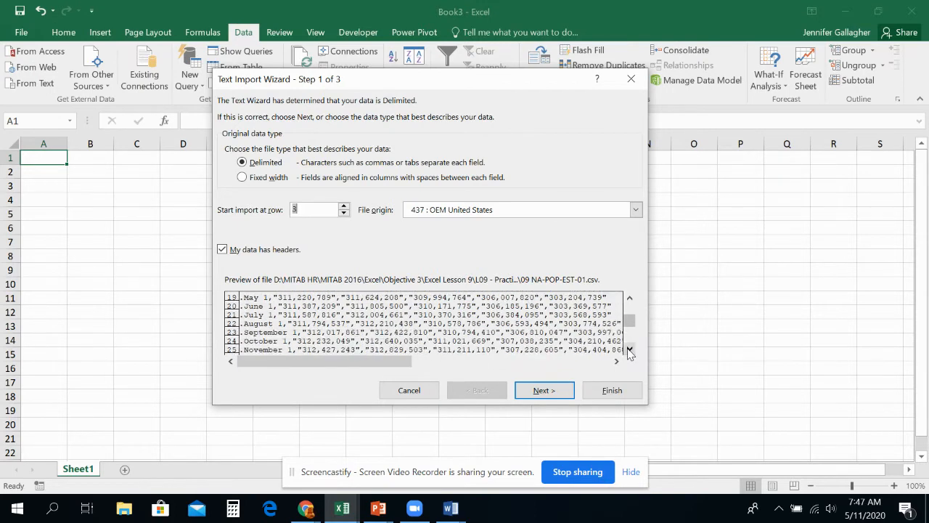
{"action": "double_click", "coordinate": [629, 349]}
{"action": "left_click", "coordinate": [630, 349]}
{"action": "left_click_drag", "start_coordinate": [629, 310], "coordinate": [629, 304]}
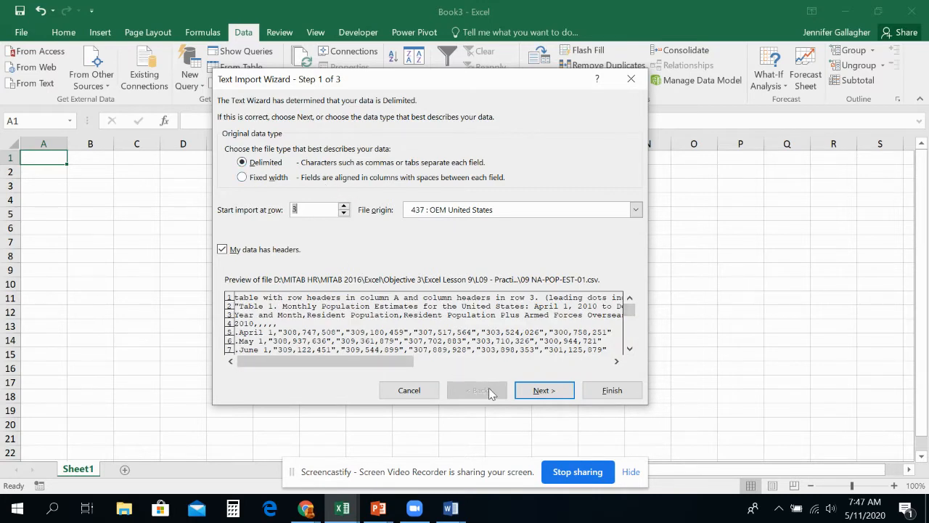
- Advance to step 2 of the Text Import Wizard and use Comma instead of Tab as the delimiter
{"action": "left_click", "coordinate": [535, 391]}
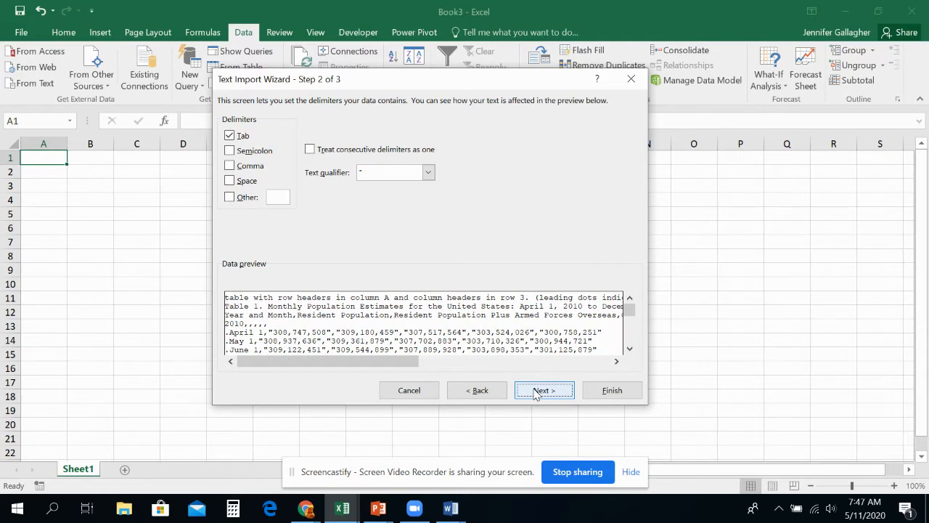
{"action": "left_click", "coordinate": [230, 137]}
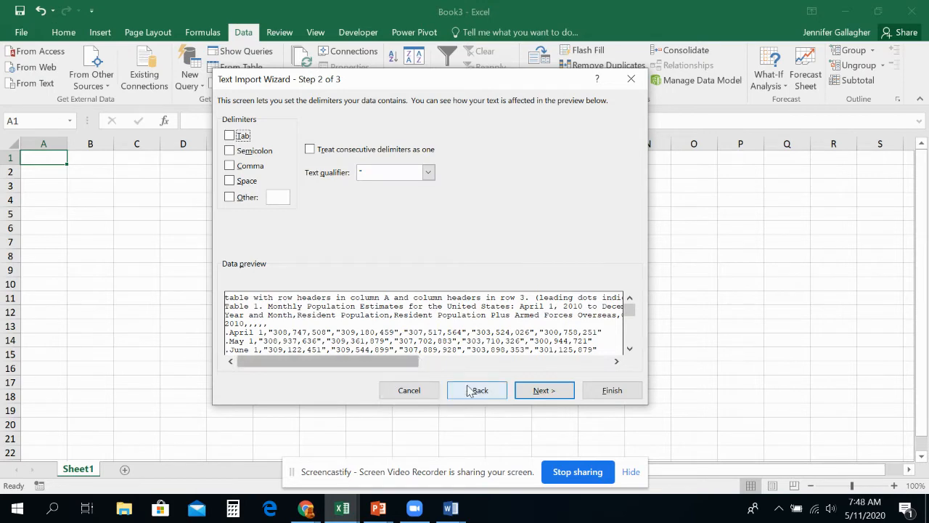
{"action": "left_click", "coordinate": [231, 166]}
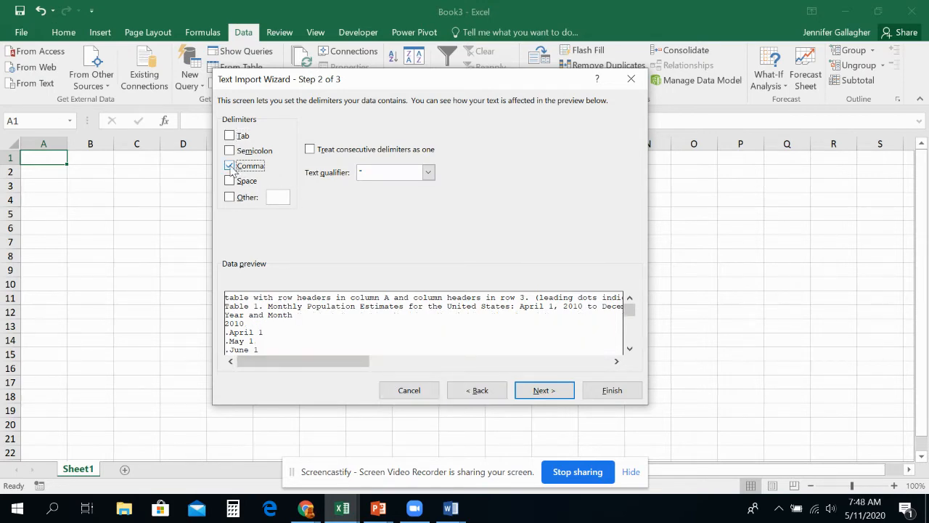
{"action": "left_click", "coordinate": [630, 349]}
{"action": "left_click_drag", "start_coordinate": [631, 350], "coordinate": [501, 271]}
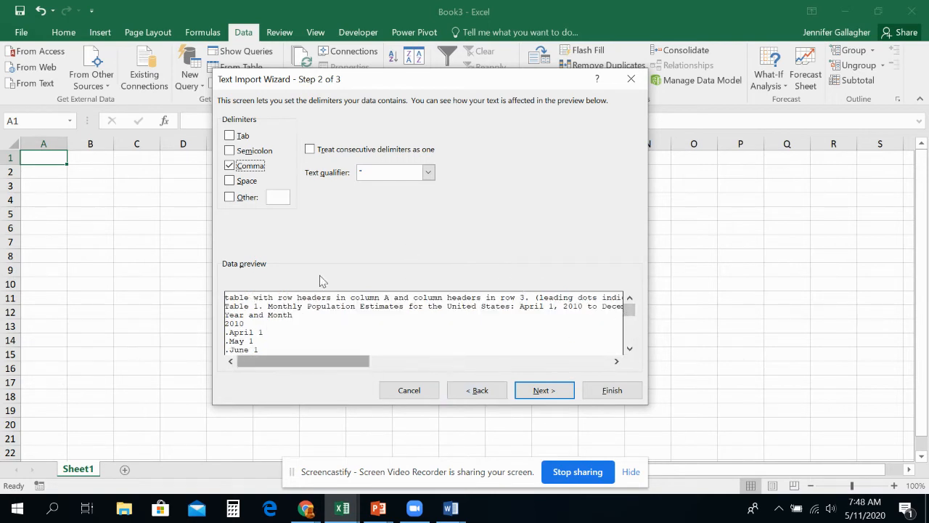
- Go back to step 1 of the Text Import Wizard to review its settings, and return to the delimiter options
{"action": "left_click", "coordinate": [468, 390]}
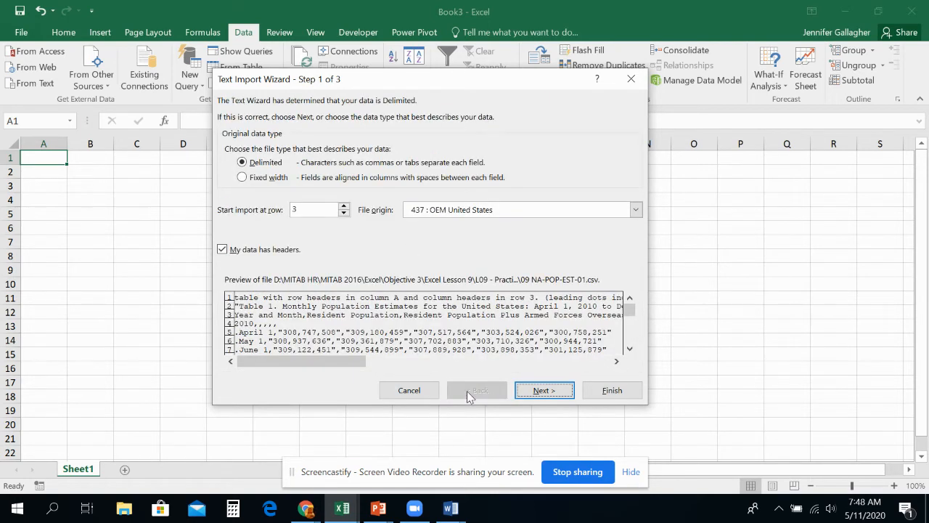
{"action": "left_click", "coordinate": [540, 392]}
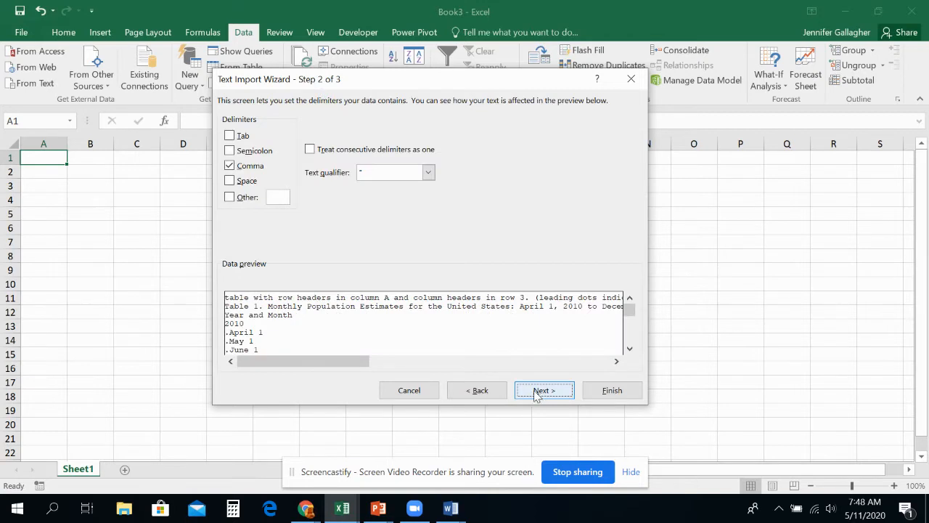
{"action": "left_click", "coordinate": [475, 391]}
{"action": "left_click", "coordinate": [546, 392]}
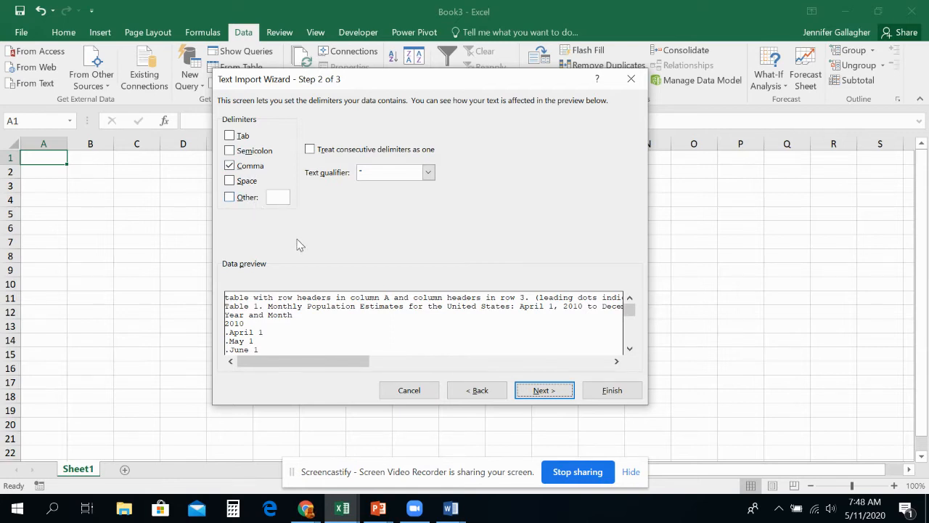
- Check the column formats in step 3 of the wizard, keep them as General, and import the data into the existing worksheet at cell A1
{"action": "left_click", "coordinate": [550, 390]}
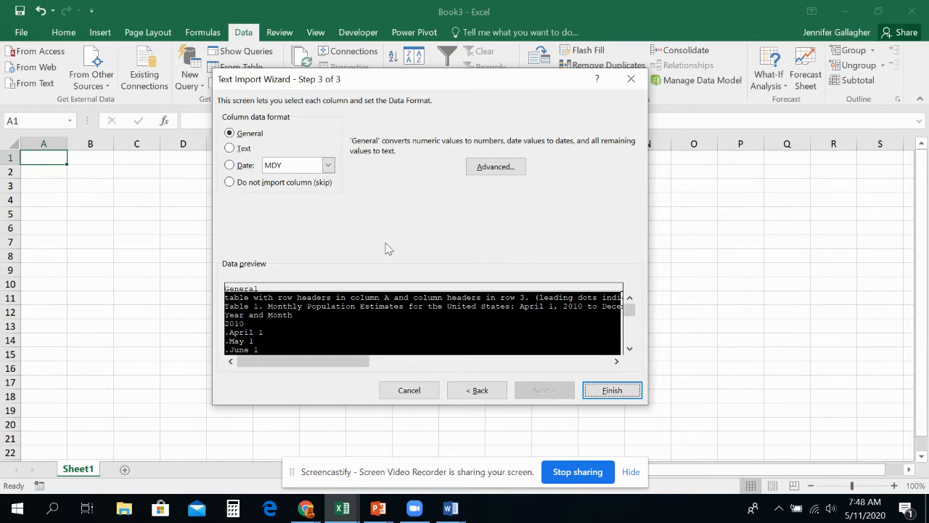
{"action": "left_click", "coordinate": [630, 349]}
{"action": "left_click", "coordinate": [629, 348]}
{"action": "left_click", "coordinate": [630, 348]}
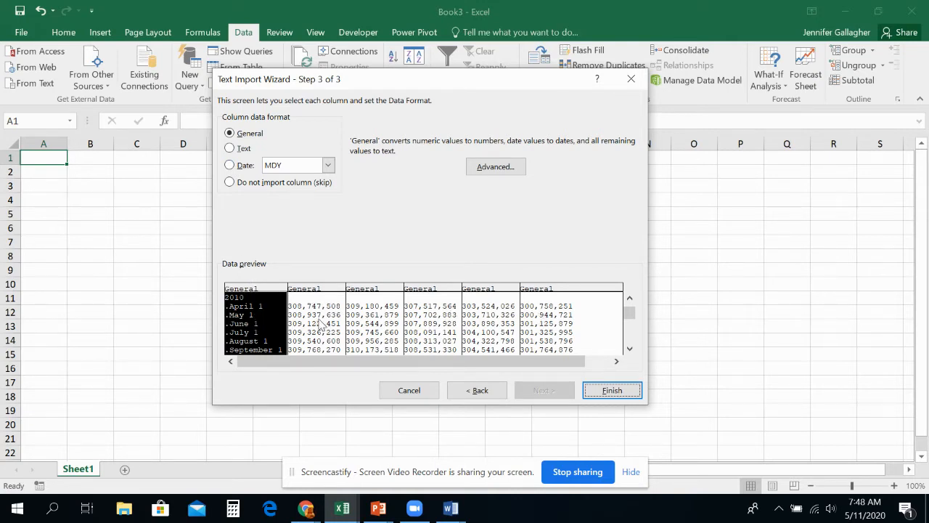
{"action": "left_click", "coordinate": [319, 324]}
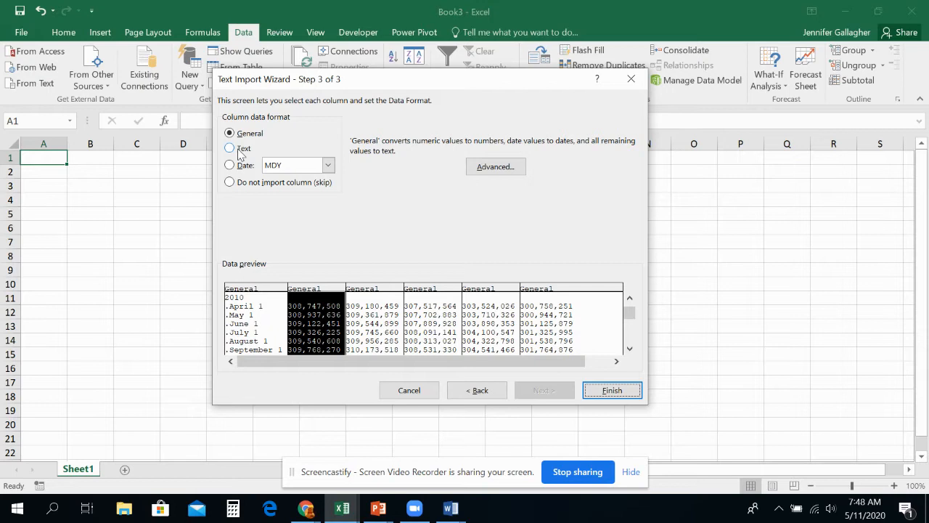
{"action": "left_click", "coordinate": [614, 389]}
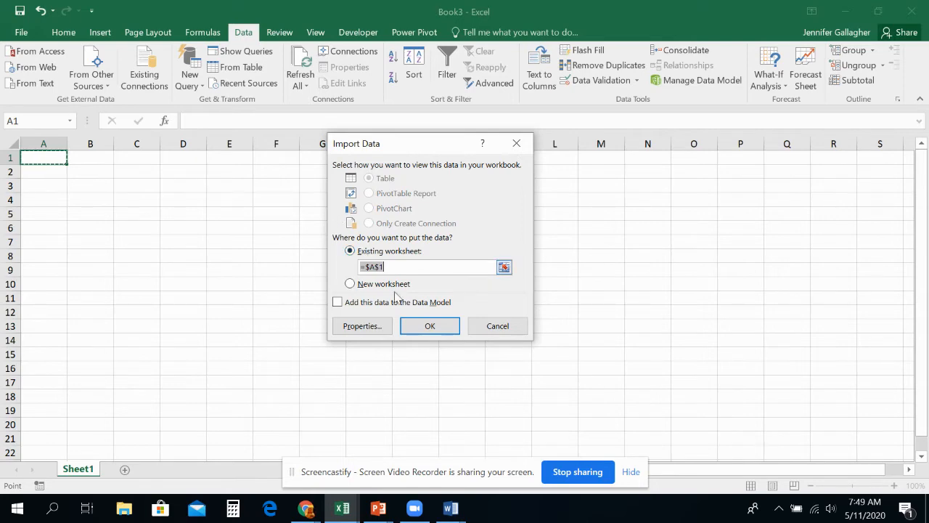
{"action": "left_click", "coordinate": [427, 327]}
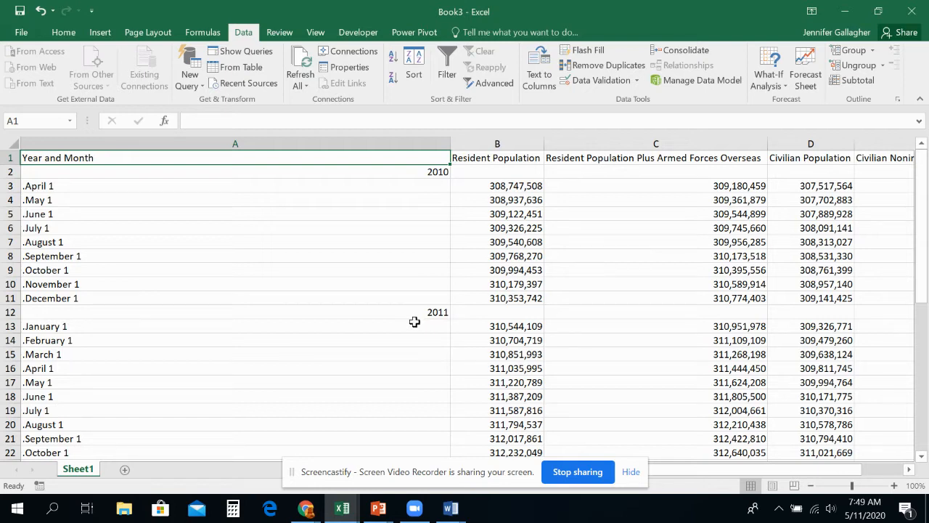
- Set the width of column A, Year and Month, to 16
{"action": "left_click", "coordinate": [290, 144]}
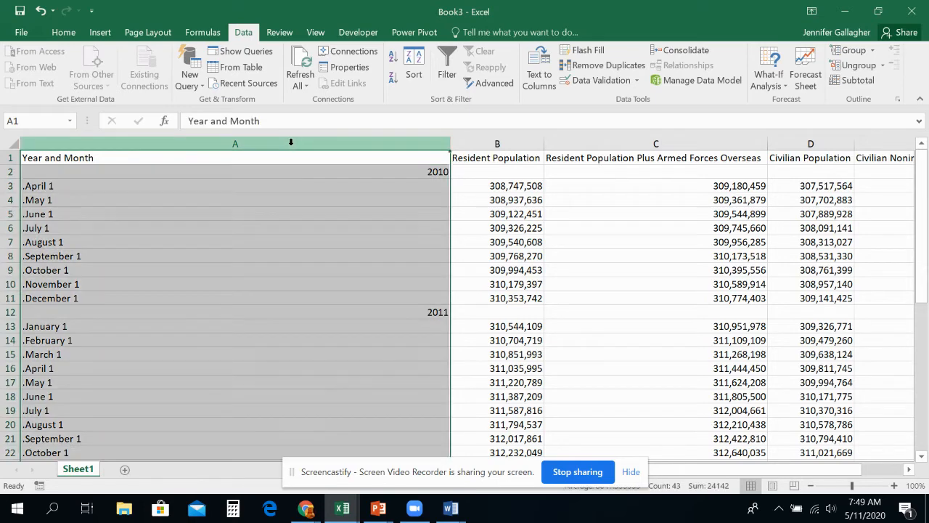
{"action": "right_click", "coordinate": [291, 146]}
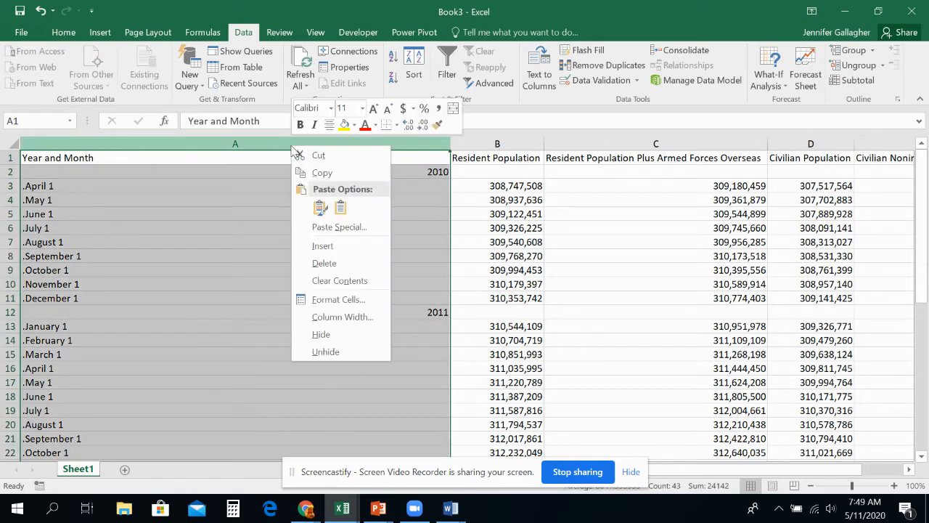
{"action": "left_click", "coordinate": [346, 316]}
{"action": "type", "text": "16"}
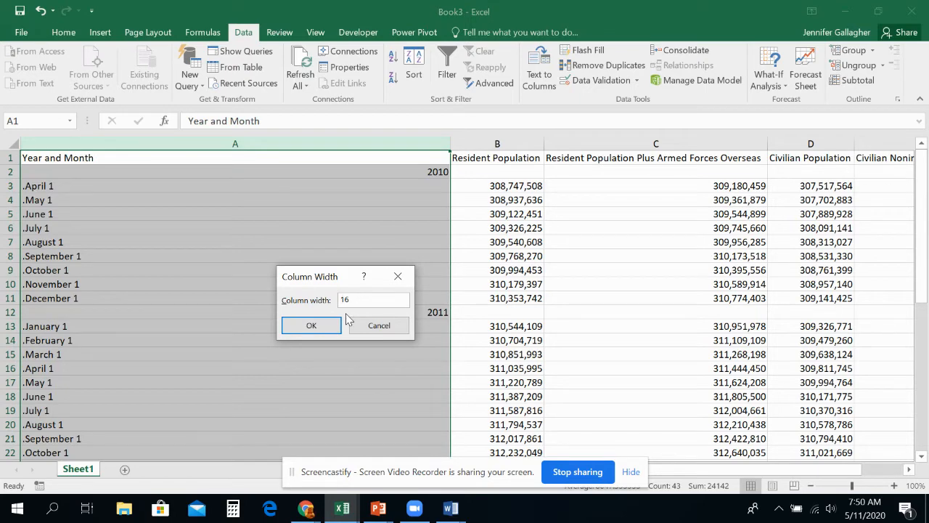
{"action": "key", "text": "Return"}
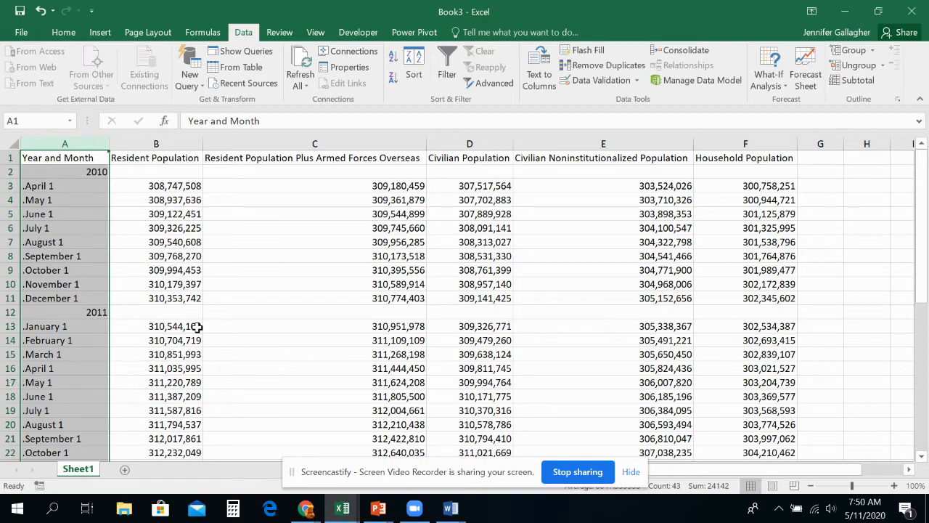
- Look through the imported rows around the year headings and select the year entry in cell A25
{"action": "scroll", "coordinate": [196, 328], "scroll_direction": "down", "scroll_amount": 4}
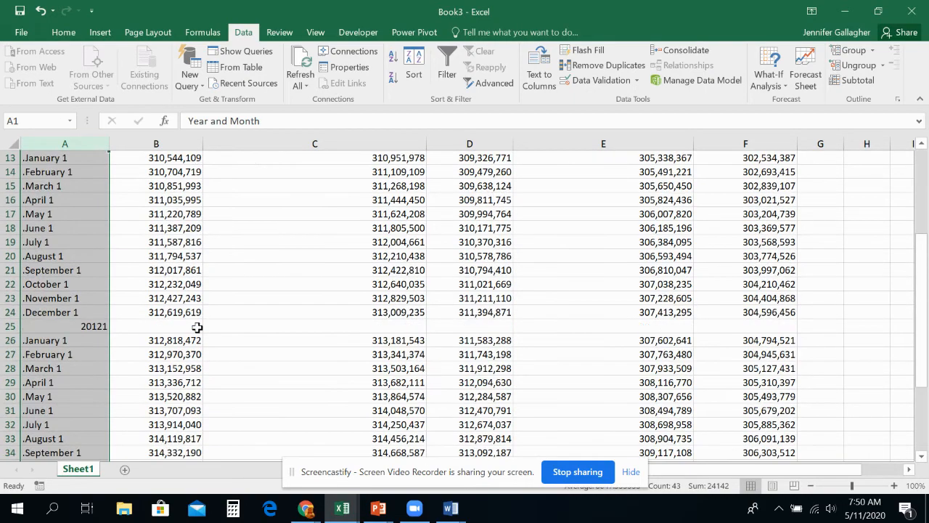
{"action": "left_click", "coordinate": [100, 326]}
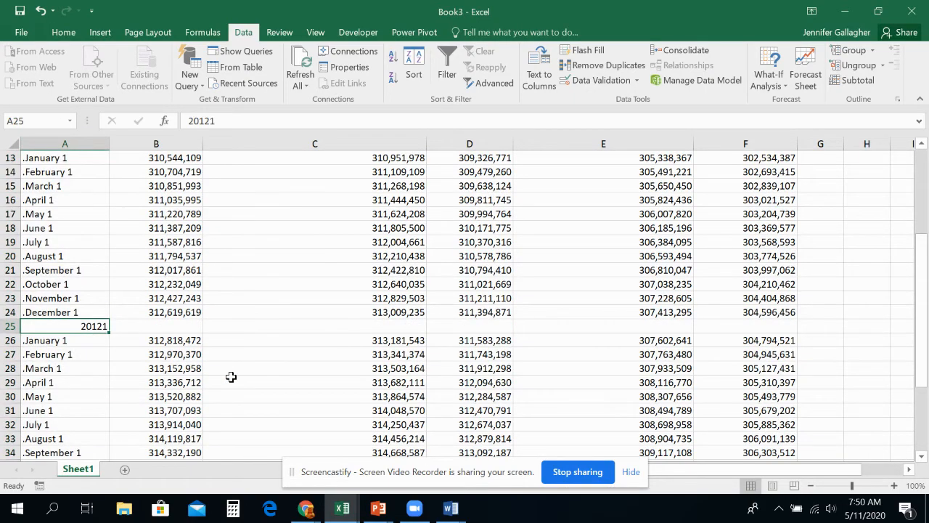
{"action": "scroll", "coordinate": [231, 376], "scroll_direction": "up", "scroll_amount": 1}
{"action": "scroll", "coordinate": [231, 377], "scroll_direction": "up", "scroll_amount": 2}
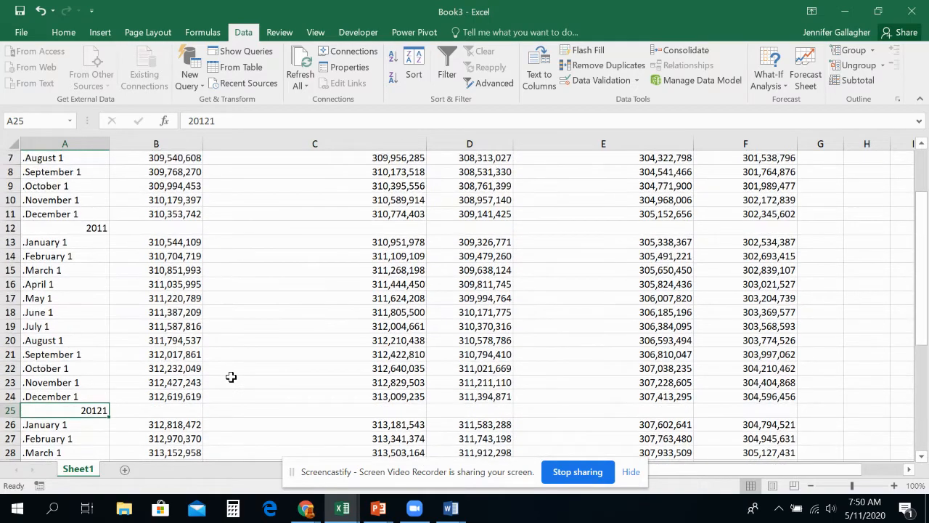
{"action": "scroll", "coordinate": [231, 377], "scroll_direction": "down", "scroll_amount": 1}
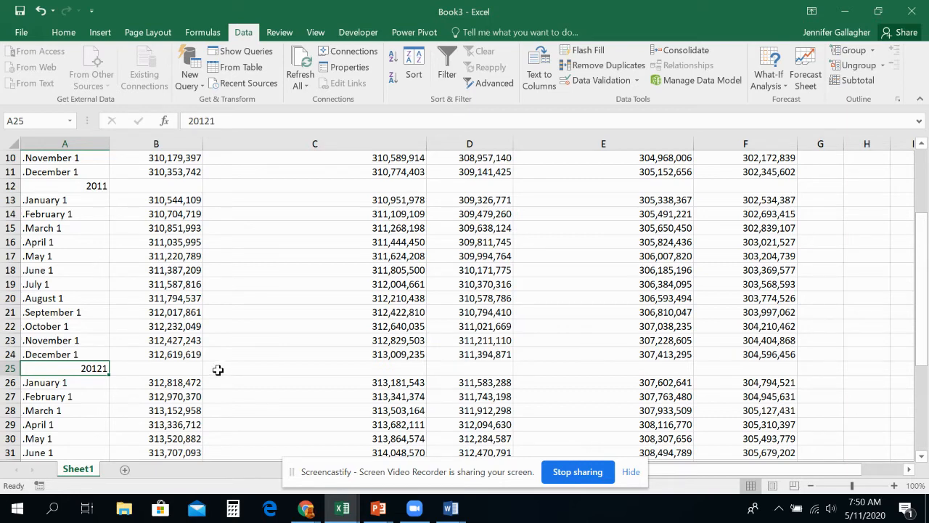
- Delete the three year-heading rows 2, 12 and 25 from the imported table
{"action": "scroll", "coordinate": [218, 370], "scroll_direction": "up", "scroll_amount": 3}
{"action": "left_click", "coordinate": [12, 169]}
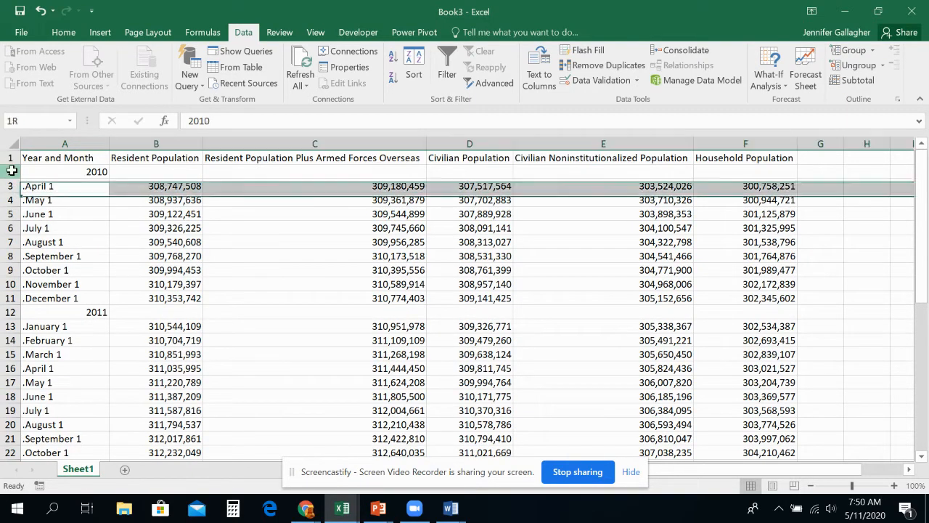
{"action": "left_click", "coordinate": [11, 312]}
{"action": "scroll", "coordinate": [12, 313], "scroll_direction": "down", "scroll_amount": 4}
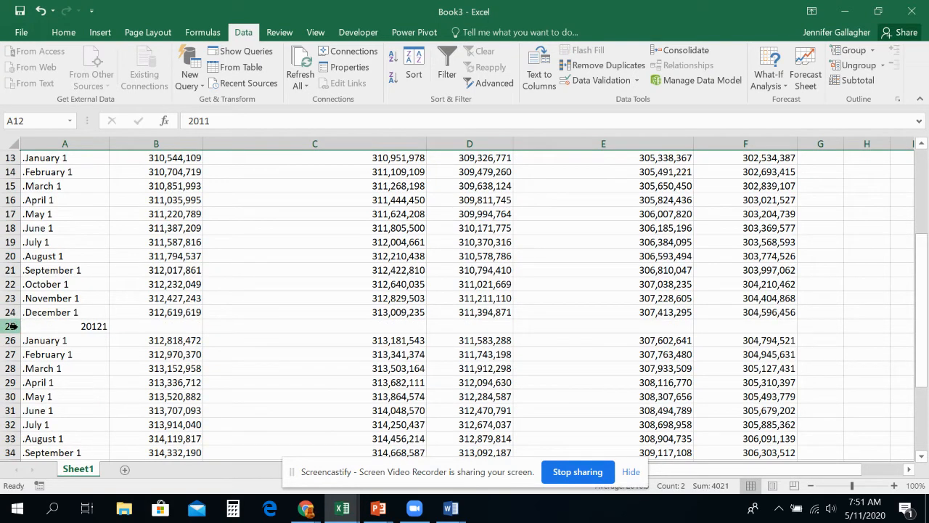
{"action": "left_click", "coordinate": [12, 326], "text": "ctrl"}
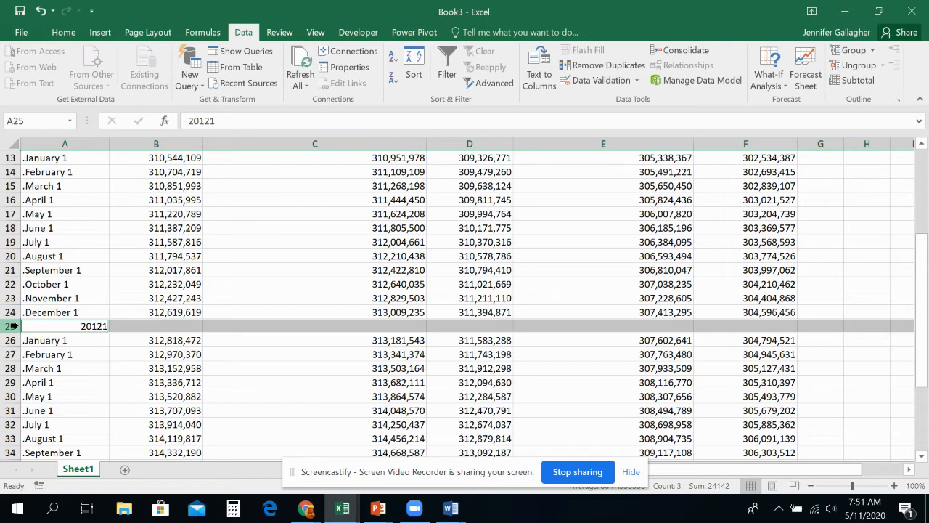
{"action": "right_click", "coordinate": [13, 326]}
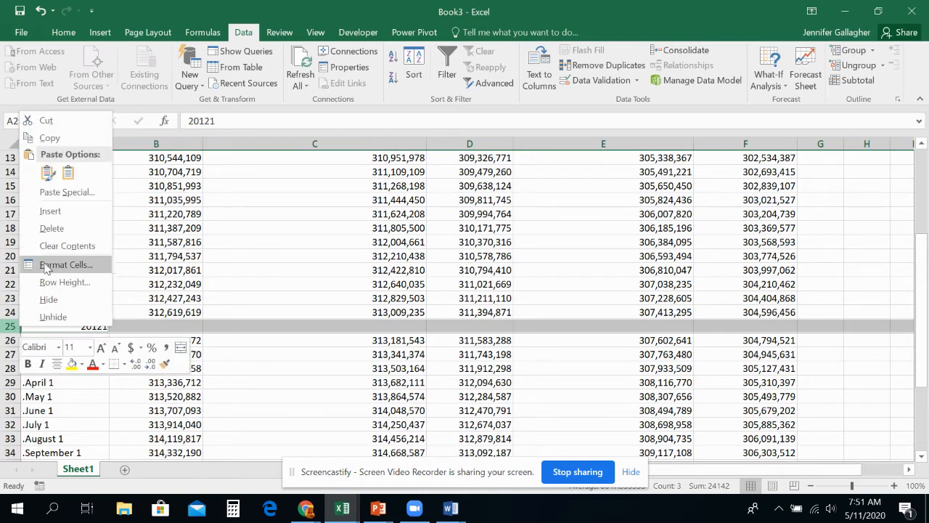
{"action": "left_click", "coordinate": [52, 228]}
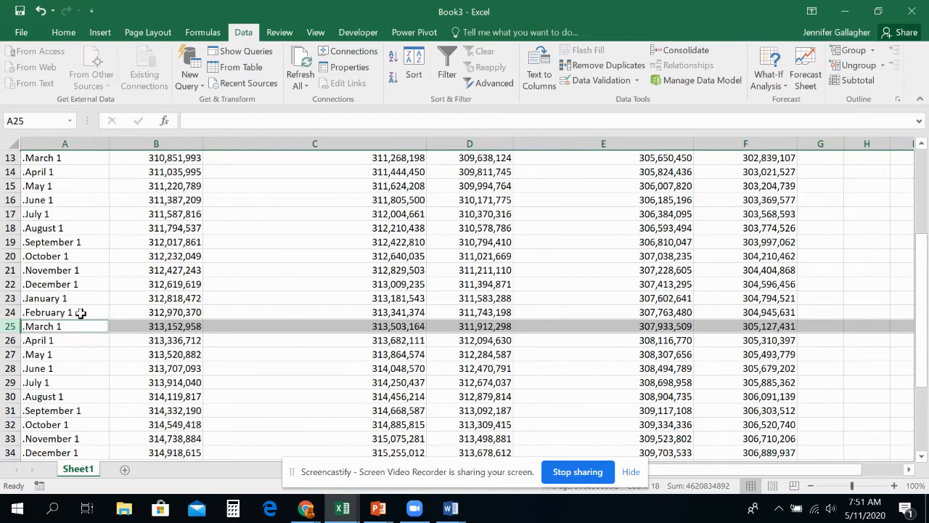
- Replace the first month entry in cell A2 with April 2010
{"action": "scroll", "coordinate": [79, 312], "scroll_direction": "up", "scroll_amount": 5}
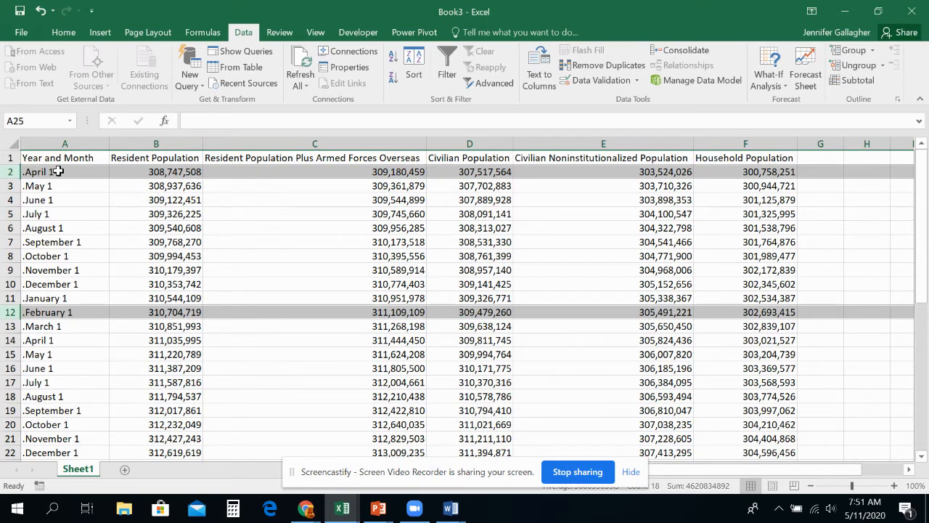
{"action": "left_click", "coordinate": [58, 171]}
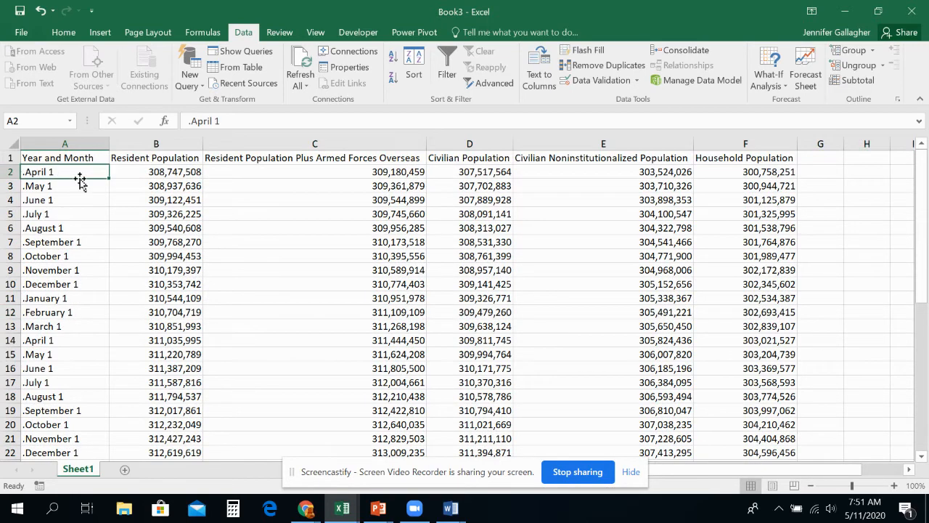
{"action": "type", "text": "apri"}
{"action": "key", "text": "BackSpace"}
{"action": "key", "text": "BackSpace"}
{"action": "key", "text": "BackSpace"}
{"action": "key", "text": "BackSpace"}
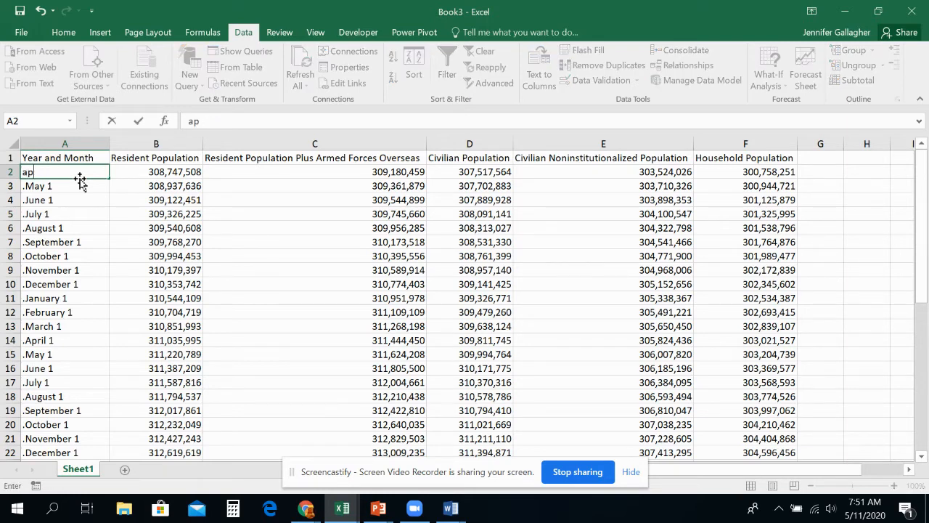
{"action": "type", "text": "April 2010"}
{"action": "key", "text": "Return"}
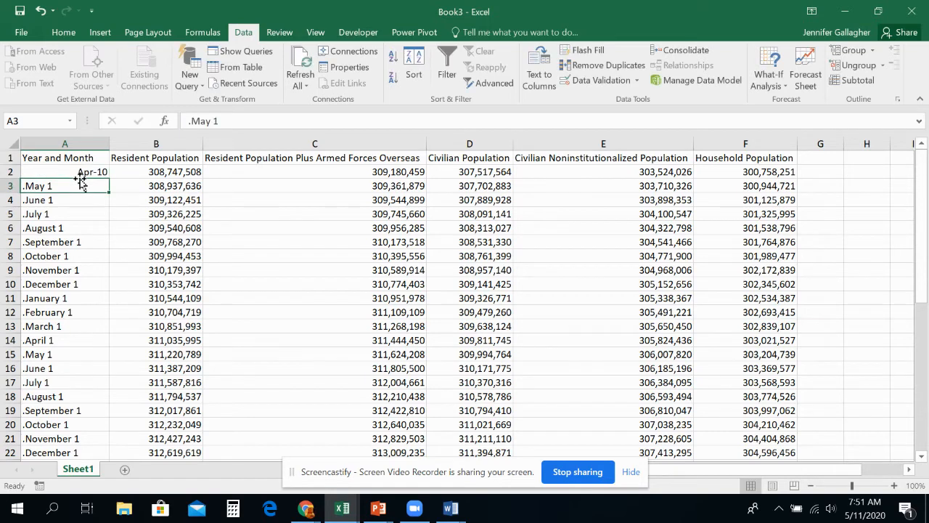
- Fill the monthly date series from cell A2 down through A34
{"action": "left_click", "coordinate": [62, 172]}
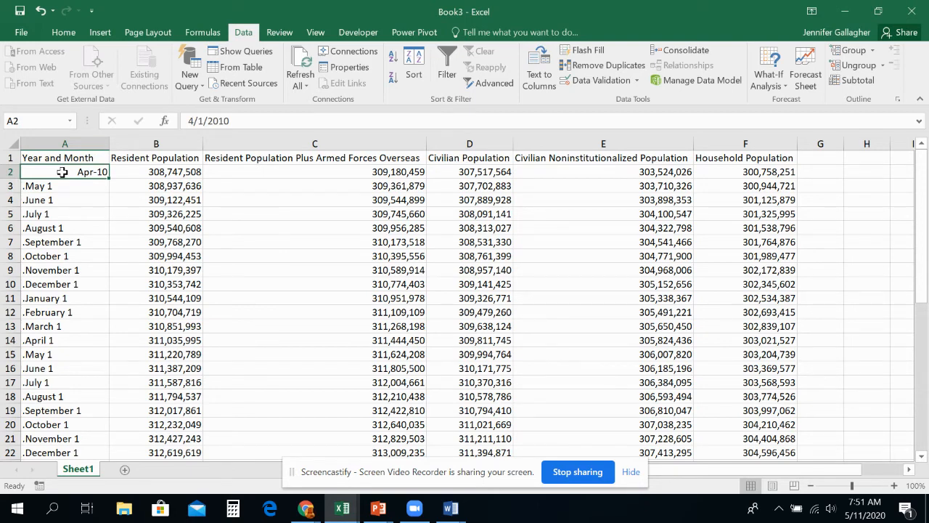
{"action": "mouse_move", "coordinate": [107, 179]}
{"action": "left_mouse_down"}
{"action": "mouse_move", "coordinate": [104, 493]}
{"action": "mouse_move", "coordinate": [108, 399]}
{"action": "mouse_move", "coordinate": [96, 374]}
{"action": "left_mouse_up"}
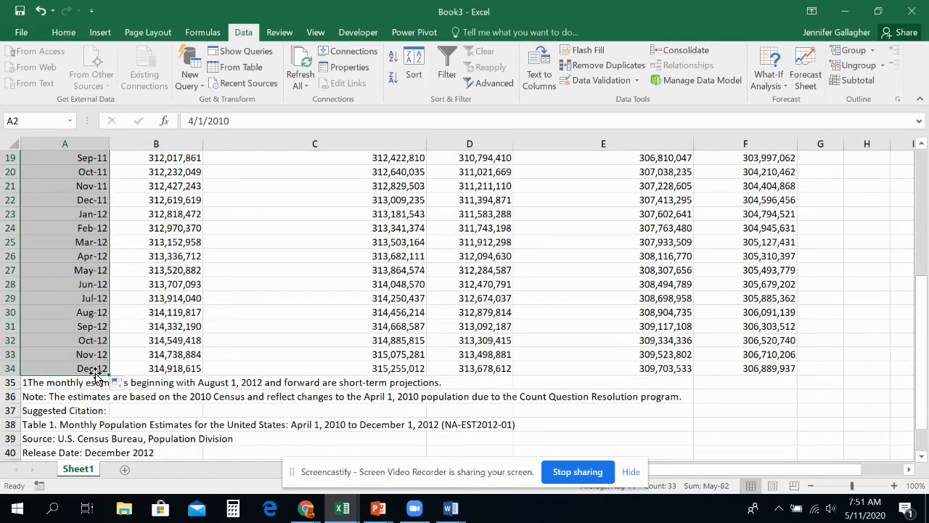
- Check the underlying date values of several filled cells in the Year and Month column, including A34, A2, A14 and A32
{"action": "left_click", "coordinate": [96, 368]}
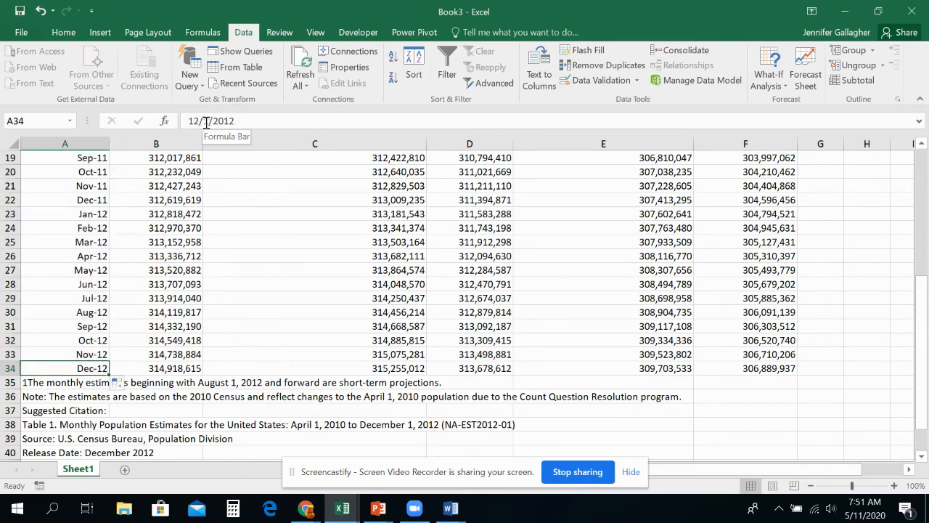
{"action": "scroll", "coordinate": [105, 329], "scroll_direction": "up", "scroll_amount": 3}
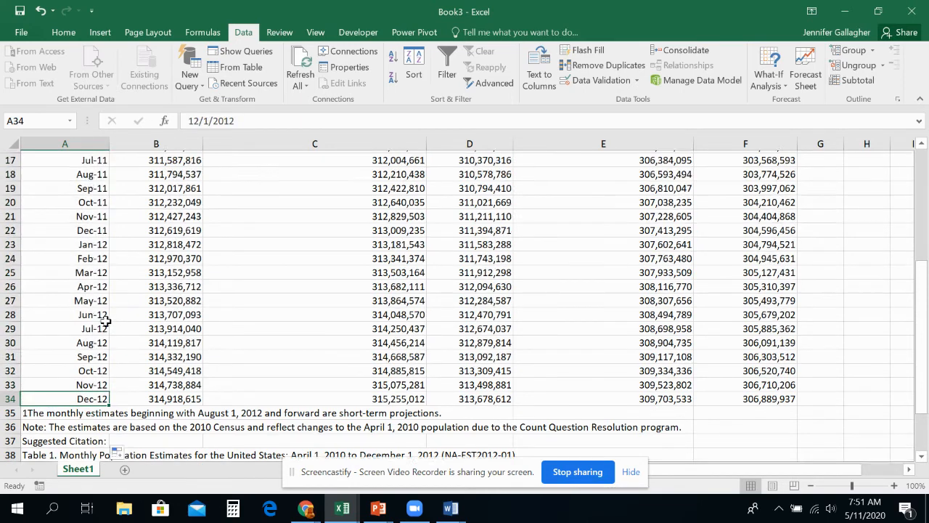
{"action": "scroll", "coordinate": [107, 311], "scroll_direction": "up", "scroll_amount": 3}
{"action": "left_click", "coordinate": [93, 172]}
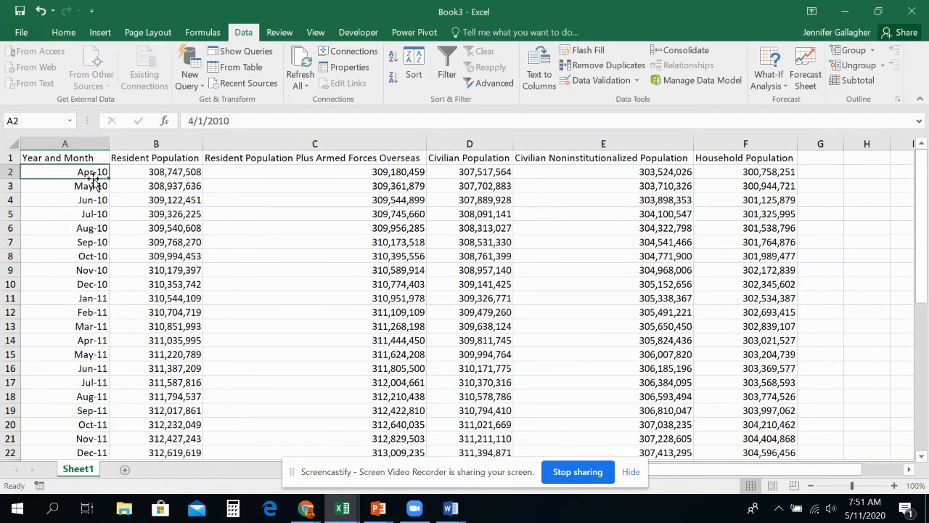
{"action": "left_click", "coordinate": [95, 339]}
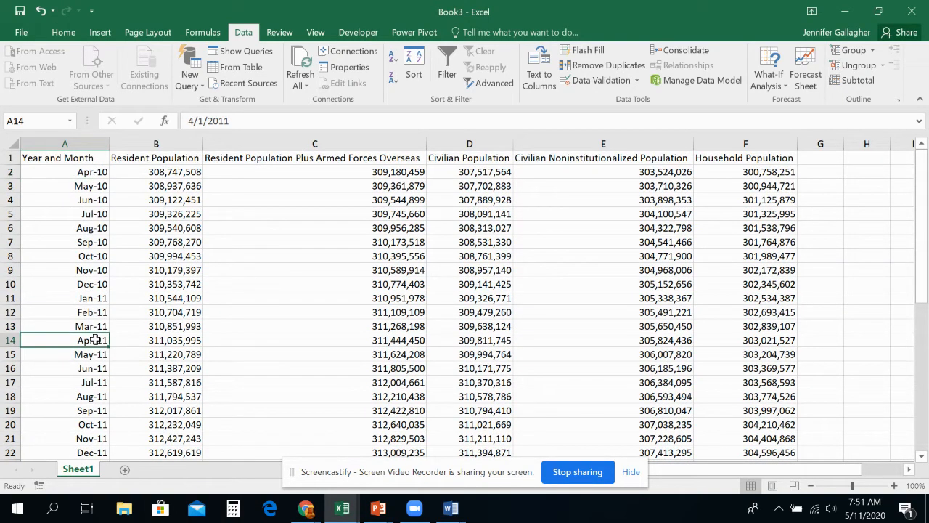
{"action": "scroll", "coordinate": [95, 340], "scroll_direction": "down", "scroll_amount": 6}
{"action": "left_click", "coordinate": [95, 340]}
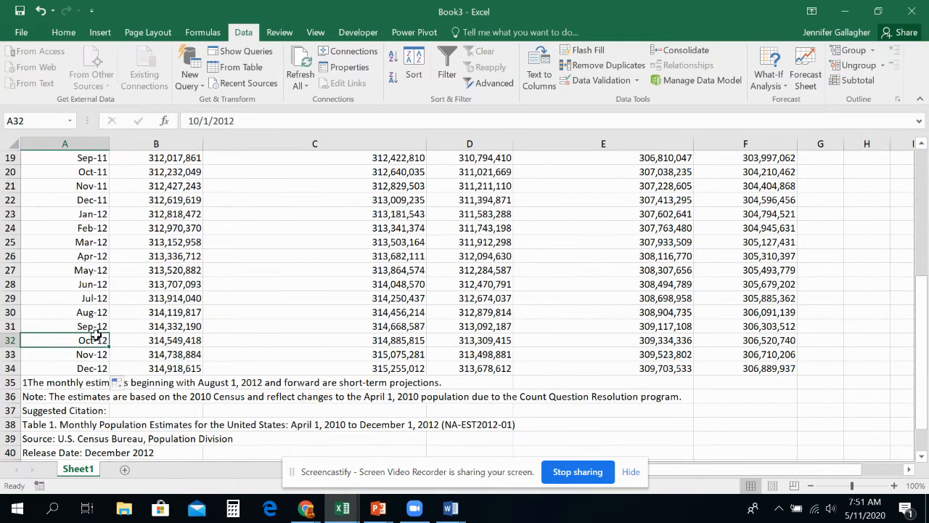
{"action": "scroll", "coordinate": [95, 336], "scroll_direction": "up", "scroll_amount": 4}
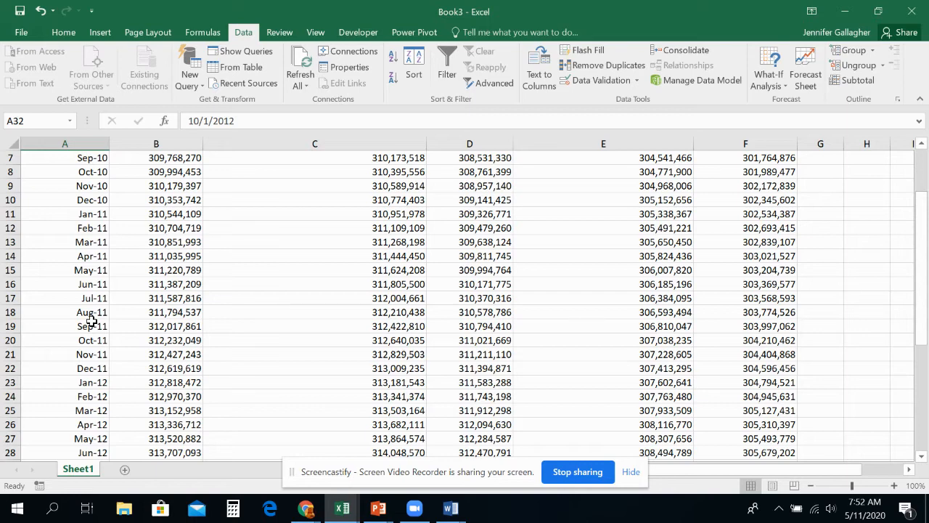
- Delete the note and source rows 35 through 40 below the population data
{"action": "scroll", "coordinate": [80, 326], "scroll_direction": "down", "scroll_amount": 4}
{"action": "left_click_drag", "start_coordinate": [15, 381], "coordinate": [3, 410]}
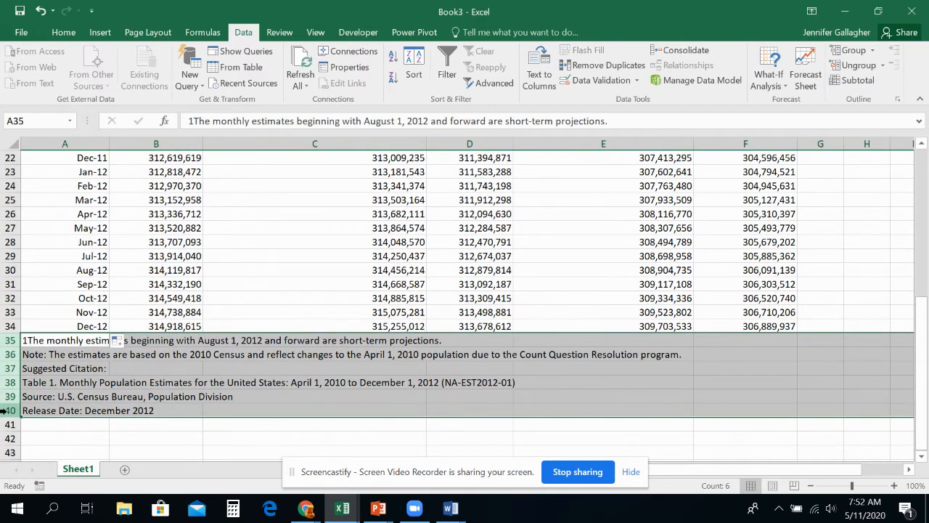
{"action": "left_click", "coordinate": [63, 33]}
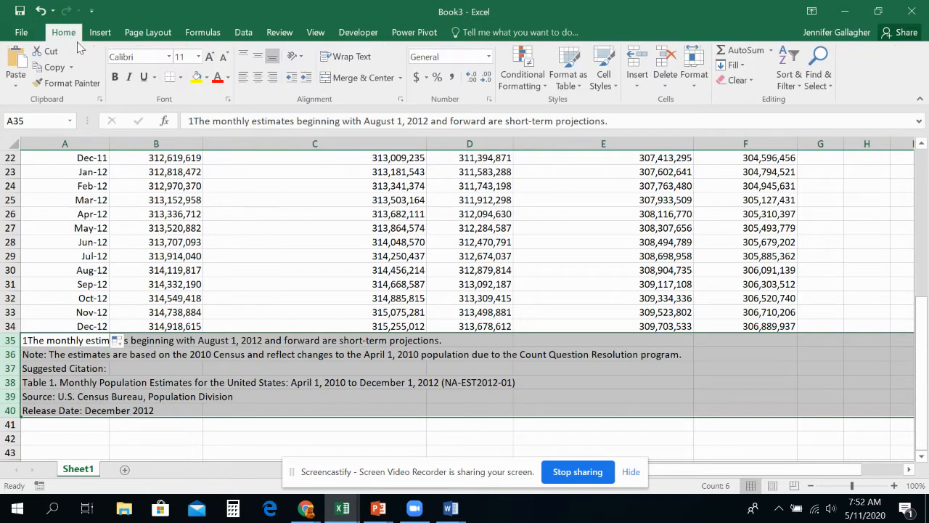
{"action": "left_click", "coordinate": [665, 80]}
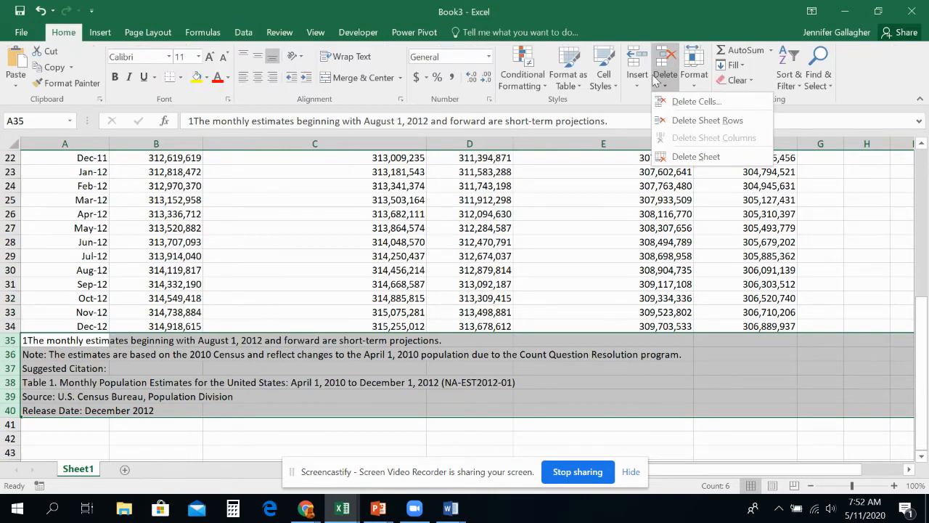
{"action": "left_click", "coordinate": [692, 122]}
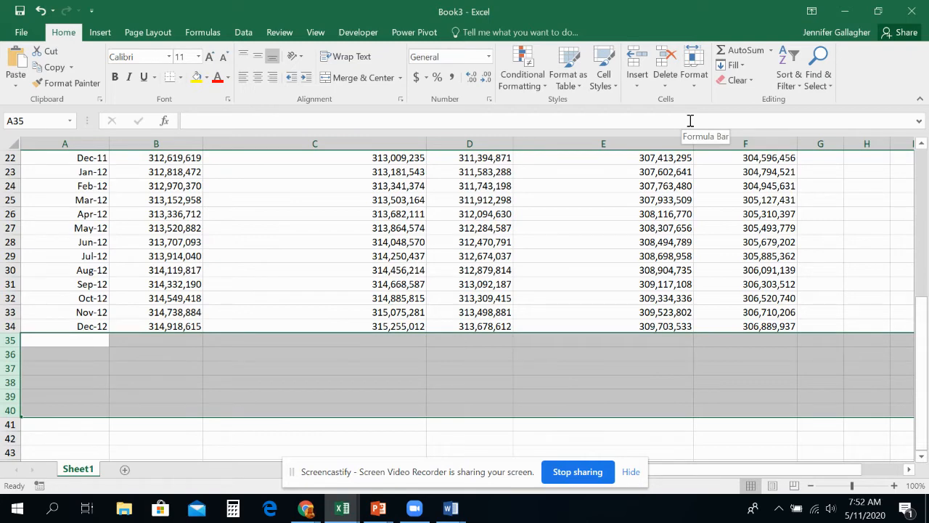
- Save the workbook as 09 Monthly Census Data Solution in the Lesson 9 folder under ELearning, MITAB
{"action": "left_click", "coordinate": [25, 33]}
{"action": "left_click", "coordinate": [41, 154]}
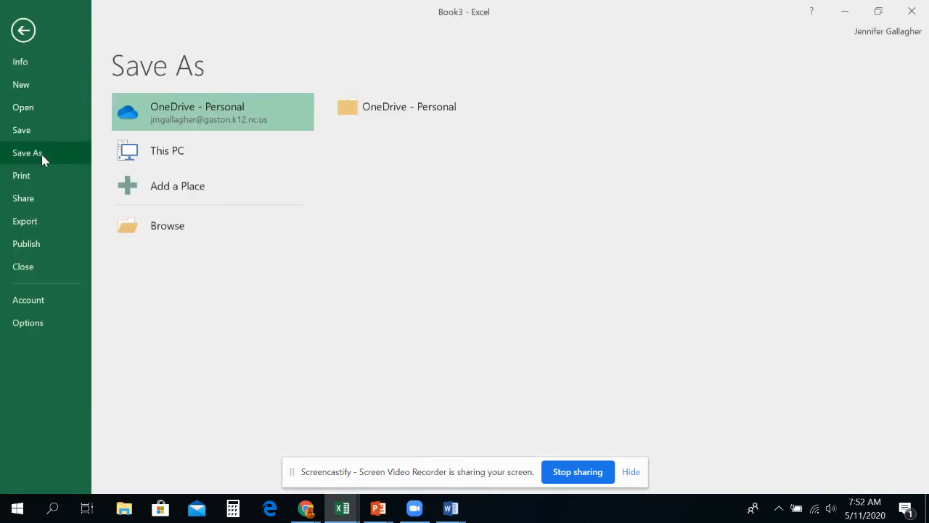
{"action": "left_click", "coordinate": [173, 228]}
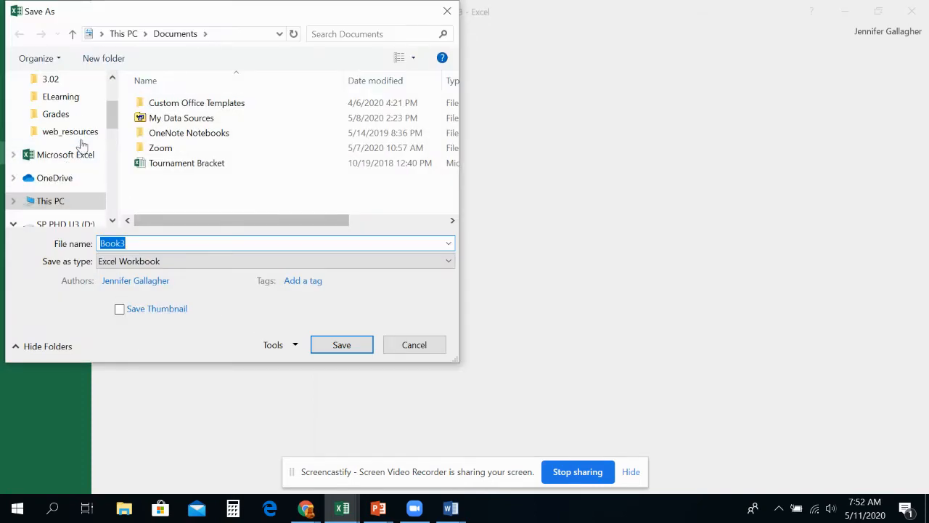
{"action": "left_click", "coordinate": [73, 95]}
{"action": "double_click", "coordinate": [173, 133]}
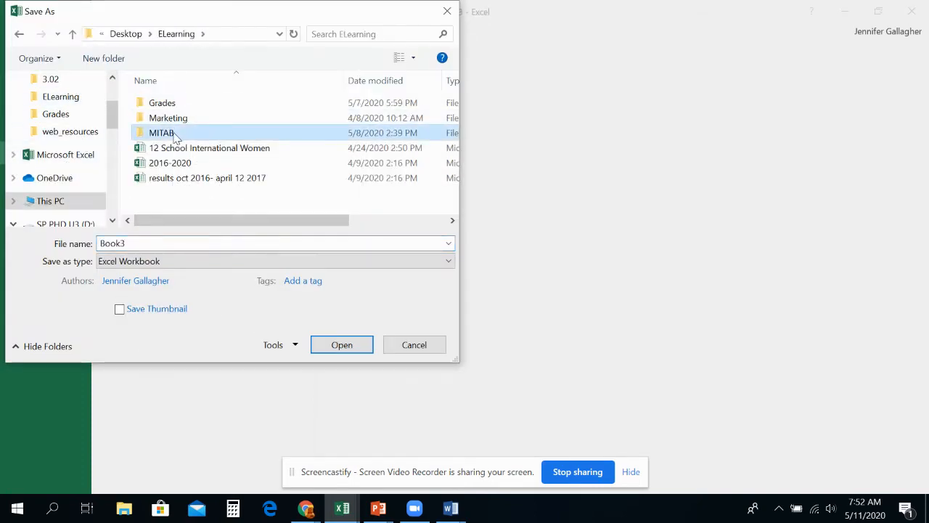
{"action": "double_click", "coordinate": [166, 117]}
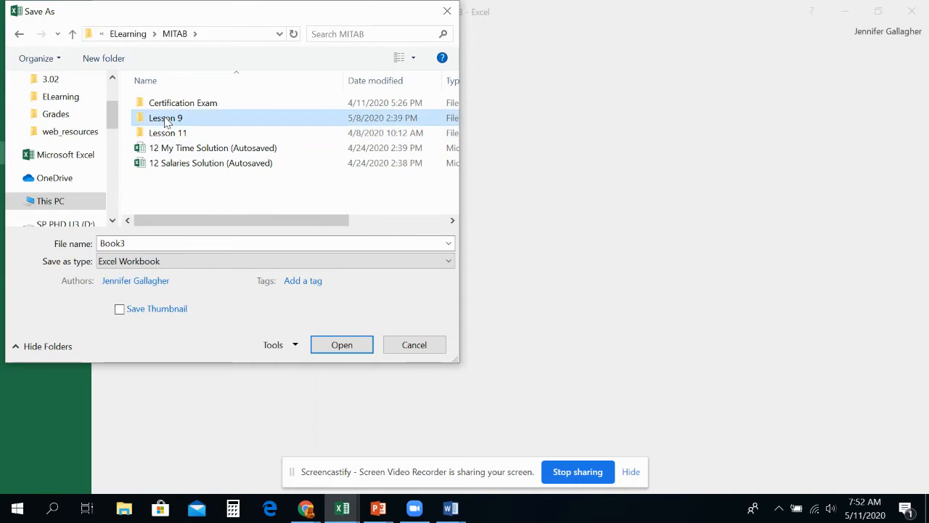
{"action": "left_click", "coordinate": [178, 244]}
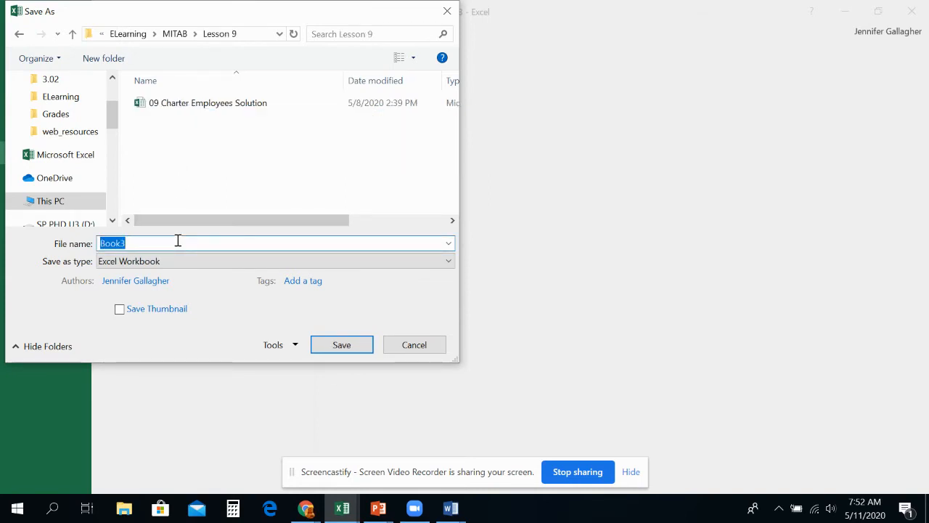
{"action": "type", "text": "09 Mon"}
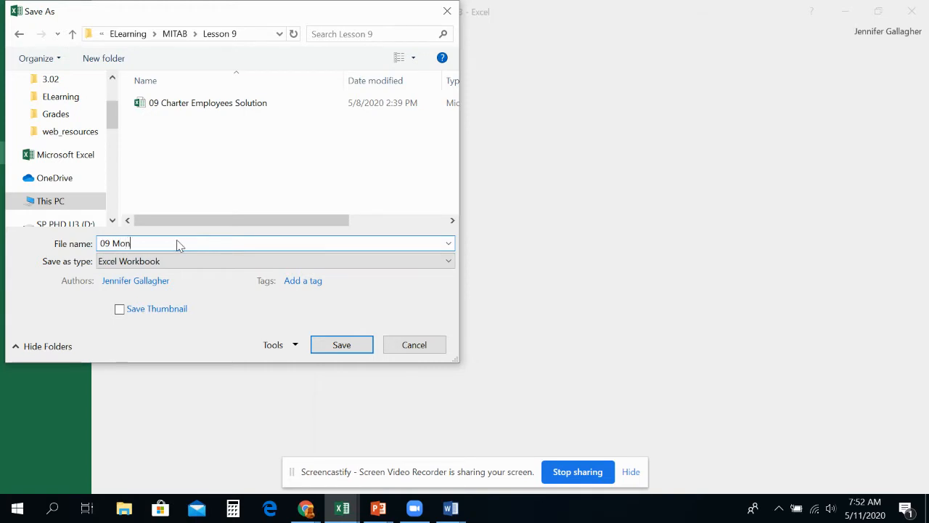
{"action": "type", "text": "thly Census Data Solution"}
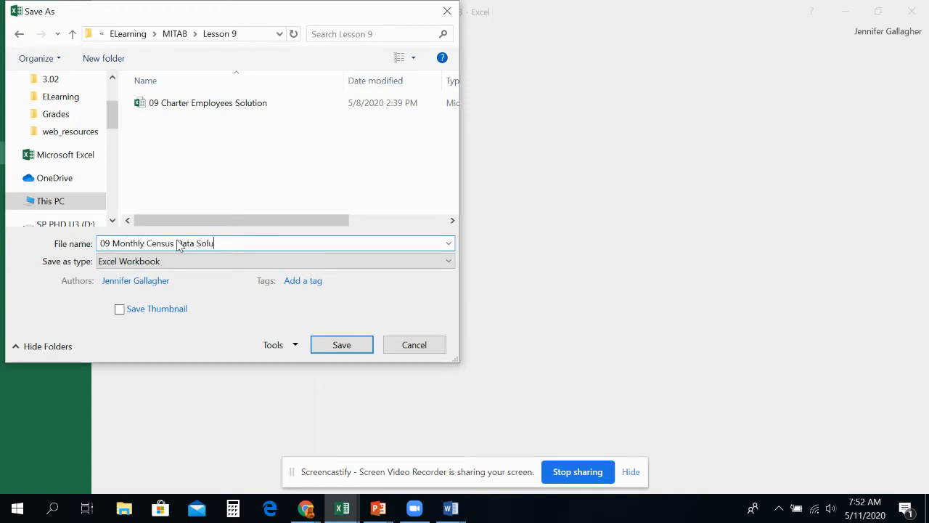
{"action": "left_click", "coordinate": [358, 345]}
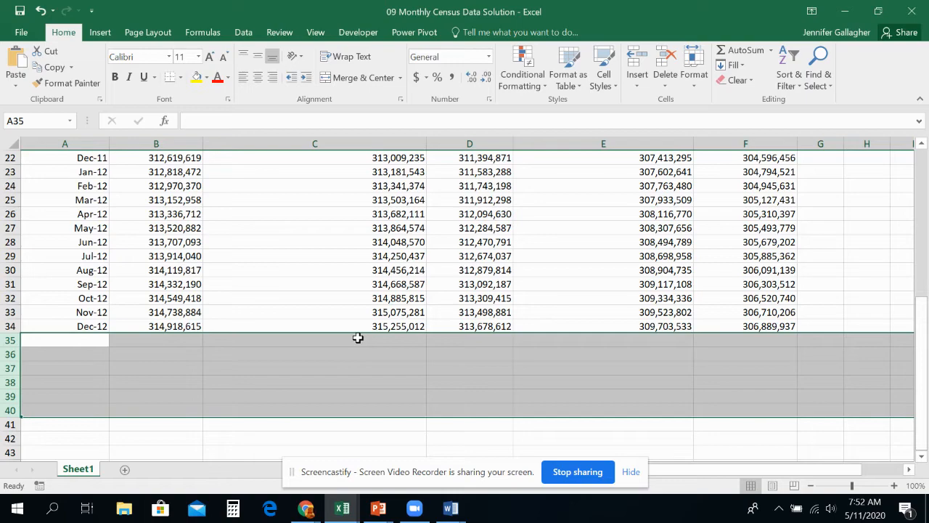
- Look over the cleaned population table from its headers to the last row
{"action": "scroll", "coordinate": [358, 338], "scroll_direction": "up", "scroll_amount": 7}
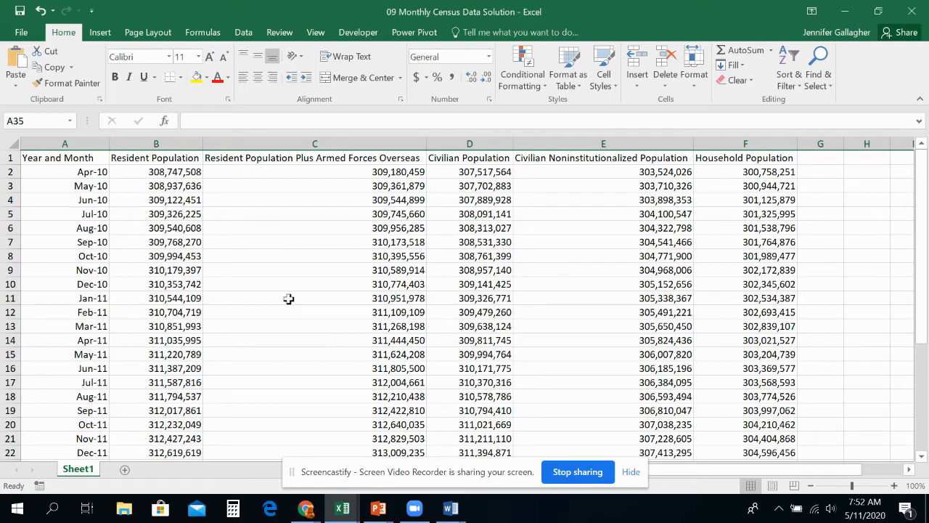
{"action": "left_click", "coordinate": [350, 226]}
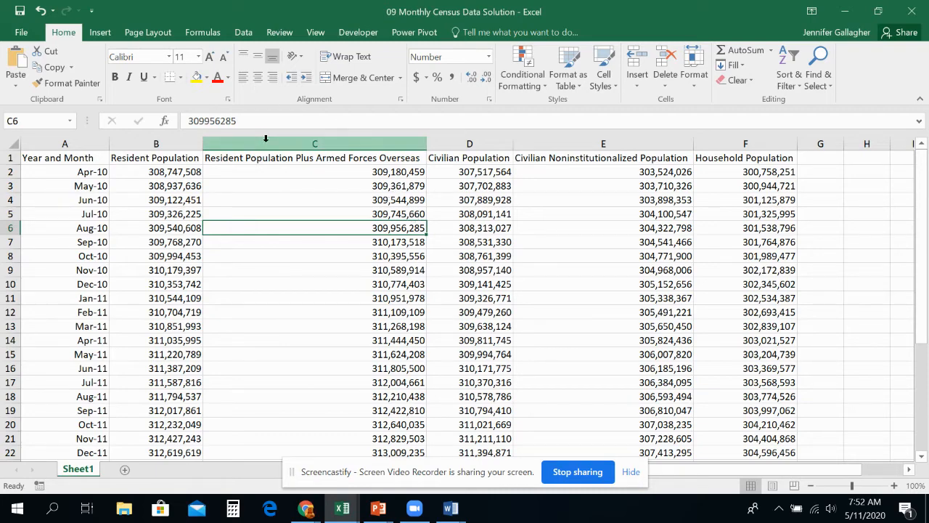
{"action": "scroll", "coordinate": [403, 196], "scroll_direction": "down", "scroll_amount": 1}
{"action": "scroll", "coordinate": [396, 192], "scroll_direction": "up", "scroll_amount": 1}
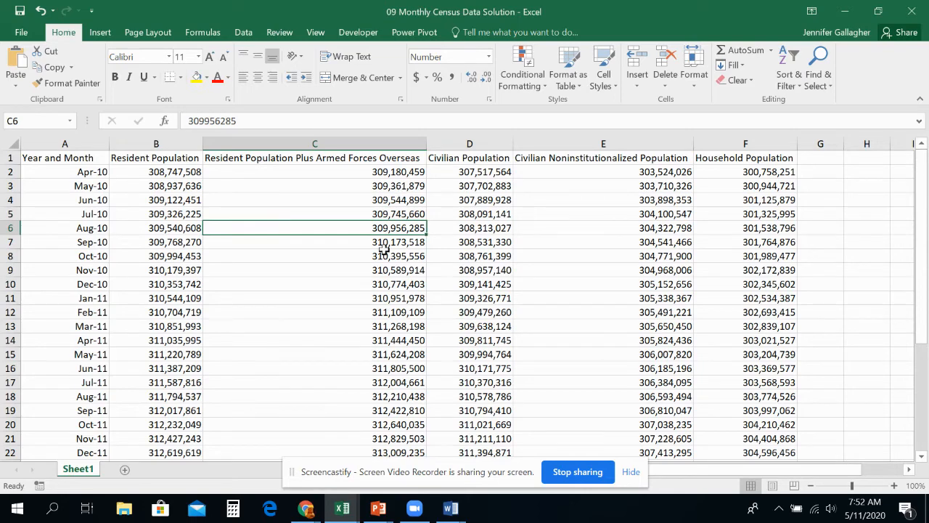
{"action": "scroll", "coordinate": [385, 250], "scroll_direction": "down", "scroll_amount": 6}
{"action": "scroll", "coordinate": [365, 244], "scroll_direction": "up", "scroll_amount": 4}
{"action": "scroll", "coordinate": [365, 245], "scroll_direction": "up", "scroll_amount": 2}
- Switch to the L09 Lecture Slides presentation in PowerPoint and display slide 11, Getting External Data
{"action": "left_click", "coordinate": [378, 508]}
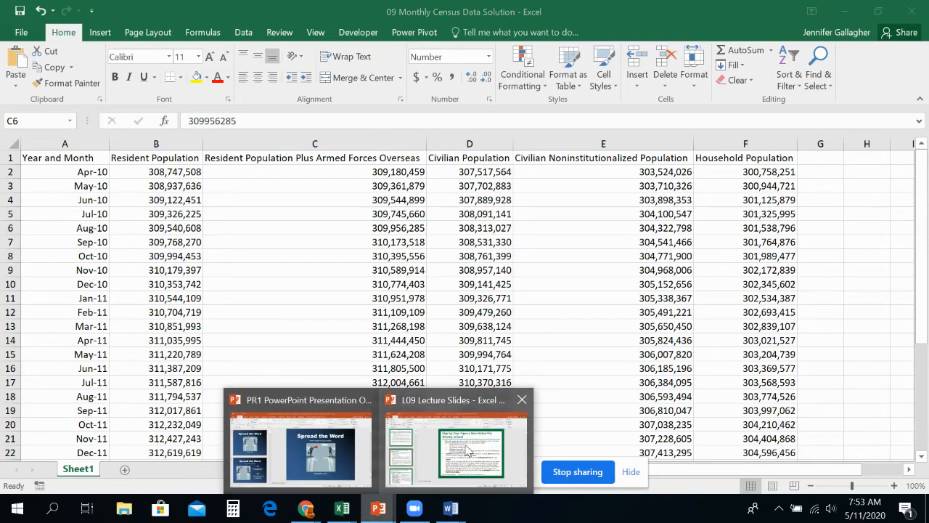
{"action": "left_click", "coordinate": [466, 450]}
{"action": "scroll", "coordinate": [95, 331], "scroll_direction": "down", "scroll_amount": 5}
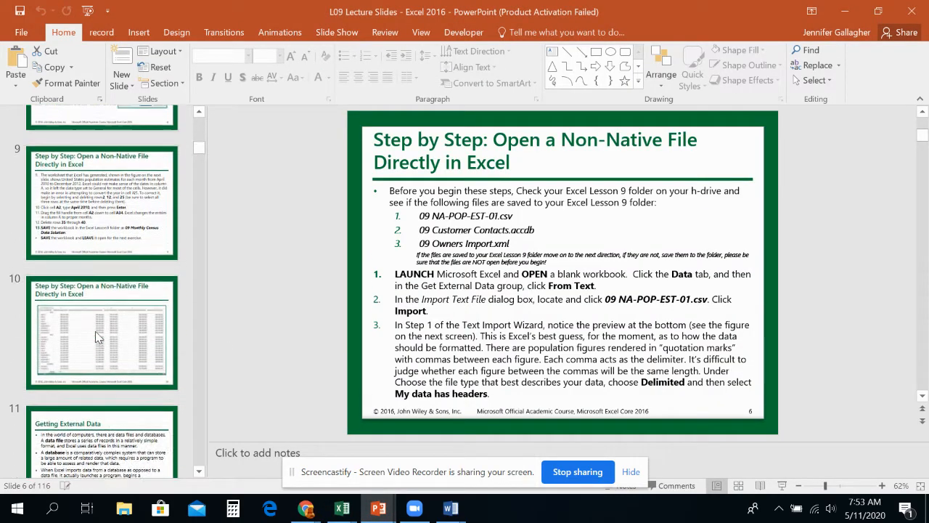
{"action": "scroll", "coordinate": [95, 331], "scroll_direction": "down", "scroll_amount": 2}
{"action": "left_click", "coordinate": [119, 320]}
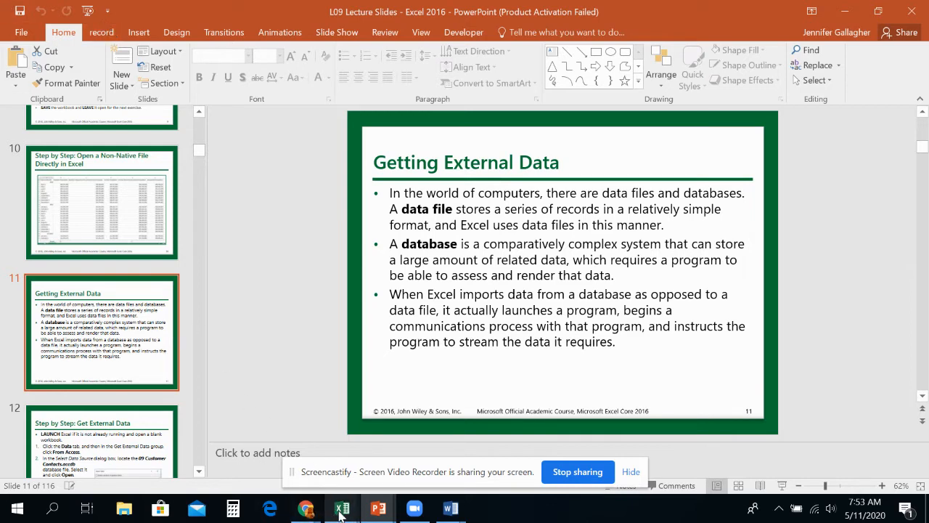
- Switch to Excel's 09 Monthly Census Data Solution workbook and create a new blank workbook
{"action": "mouse_move", "coordinate": [341, 510]}
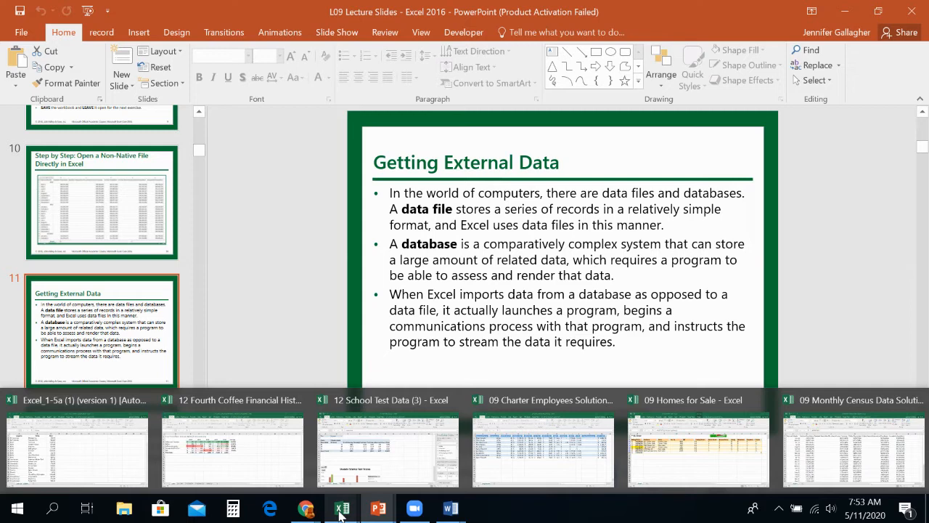
{"action": "left_click", "coordinate": [837, 459]}
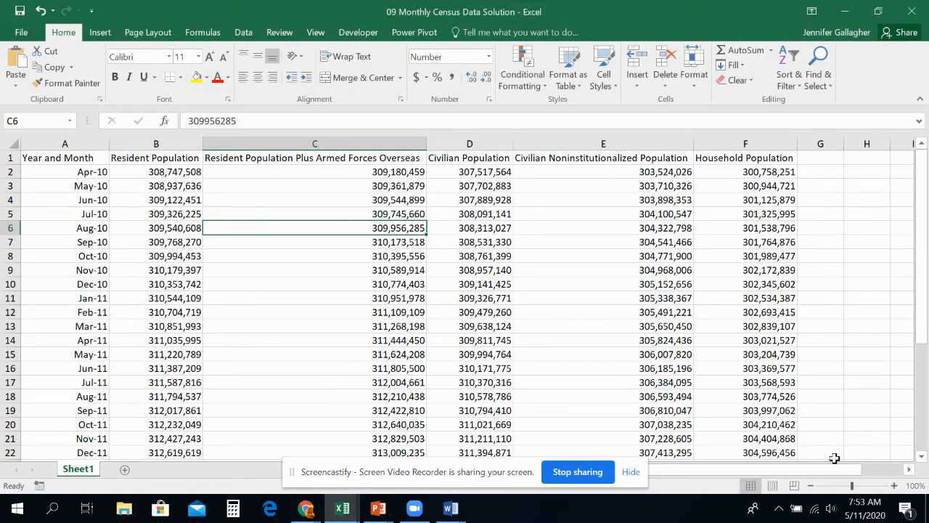
{"action": "key", "text": "ctrl+n"}
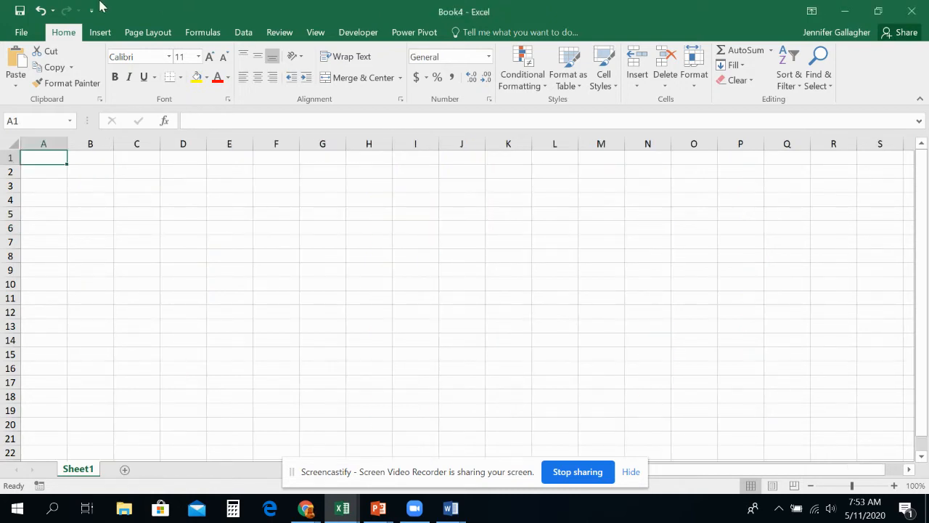
{"action": "left_click", "coordinate": [21, 32]}
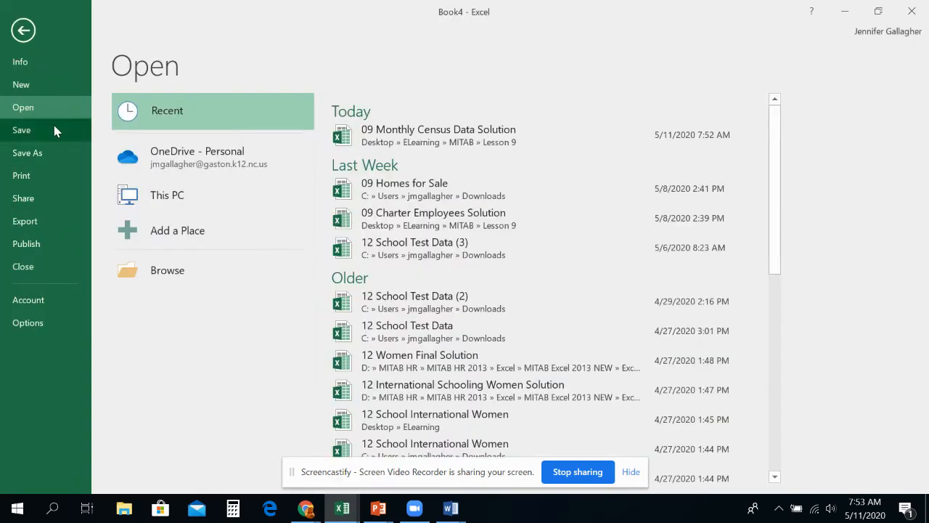
{"action": "left_click", "coordinate": [44, 89]}
{"action": "left_click", "coordinate": [23, 31]}
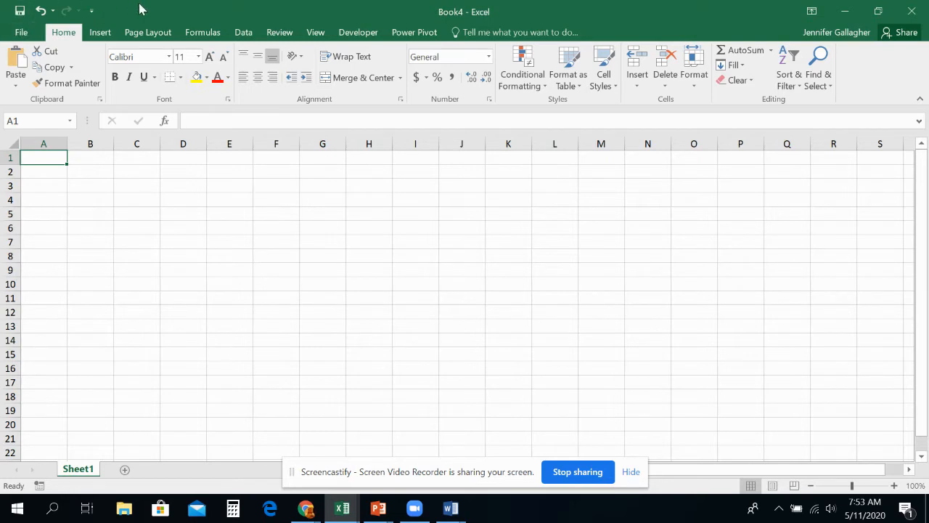
- Start importing external data from Access and browse to the MITAB 2016 folder in MITAB HR on drive SP PHD U3 (D:)
{"action": "left_click", "coordinate": [248, 35]}
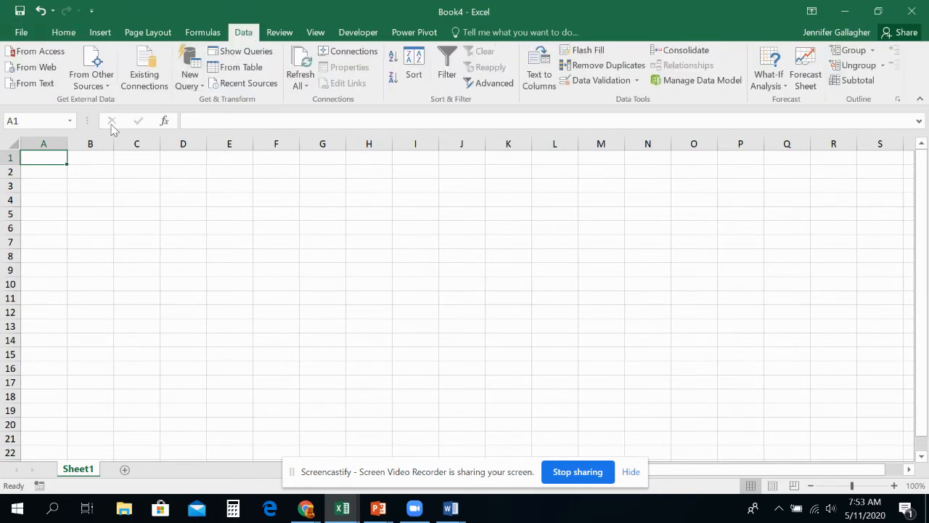
{"action": "left_click", "coordinate": [46, 56]}
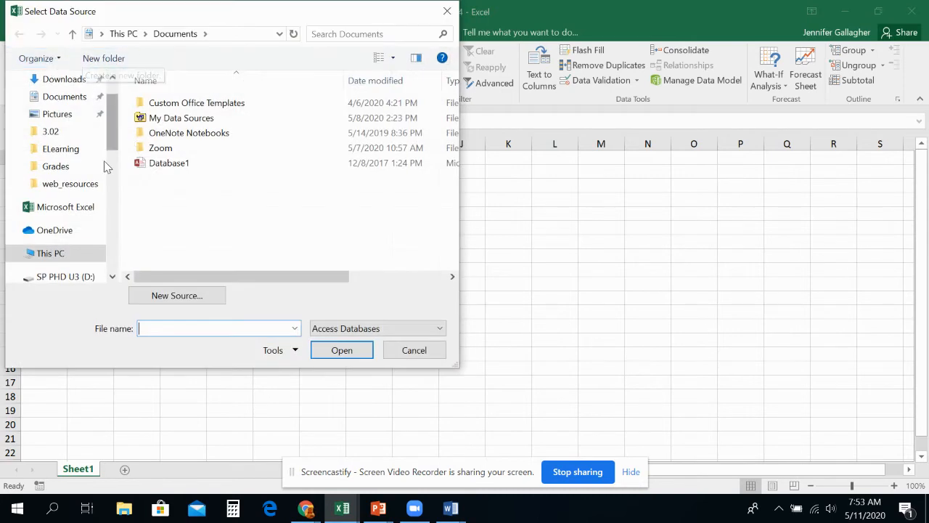
{"action": "left_click", "coordinate": [86, 279]}
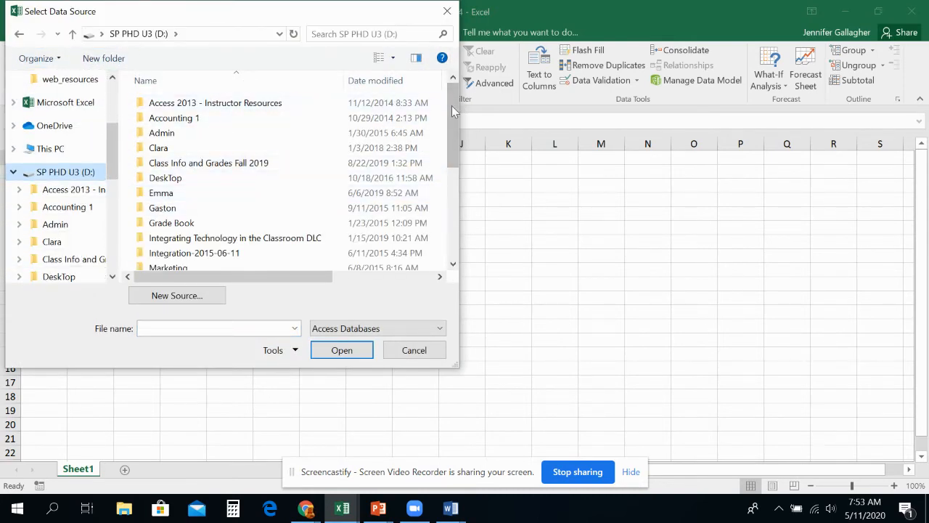
{"action": "left_click_drag", "start_coordinate": [452, 111], "coordinate": [453, 214]}
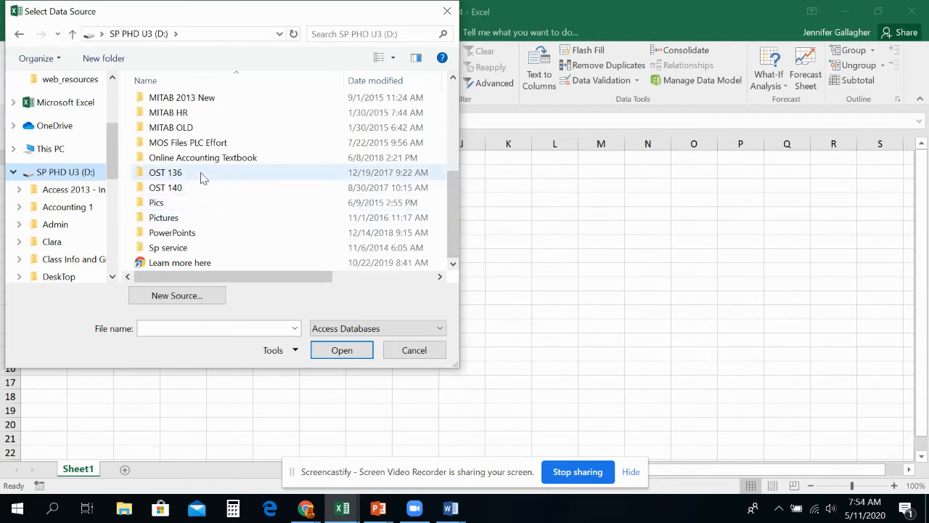
{"action": "double_click", "coordinate": [182, 114]}
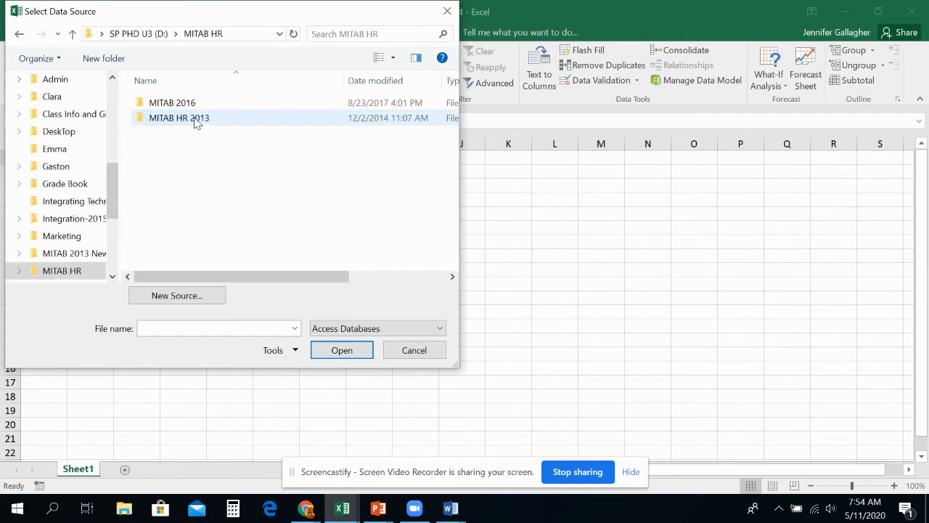
{"action": "left_click", "coordinate": [195, 118]}
{"action": "double_click", "coordinate": [191, 107]}
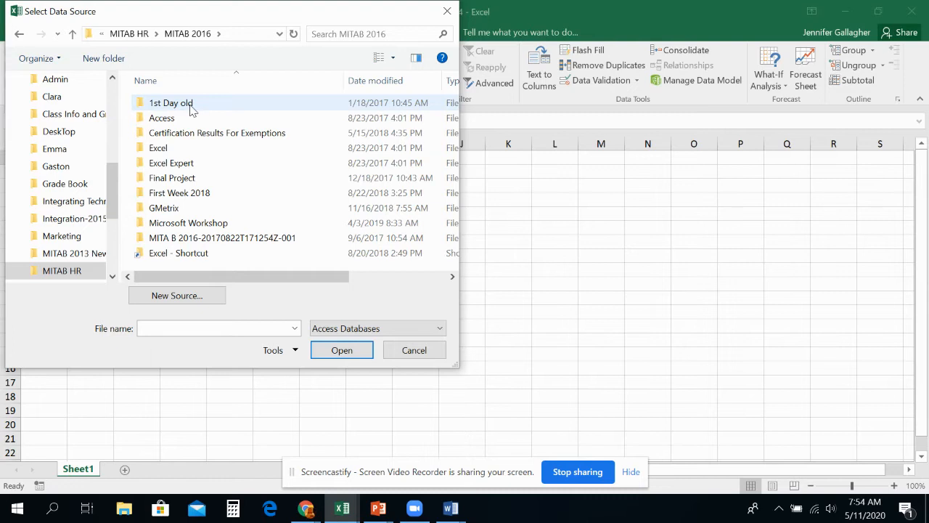
- Open the 09 Customer Contacts database from Excel, Objective 3, Excel Lesson 9, L09 - Practice Files - Excel 2016 as the data source
{"action": "left_click", "coordinate": [197, 149]}
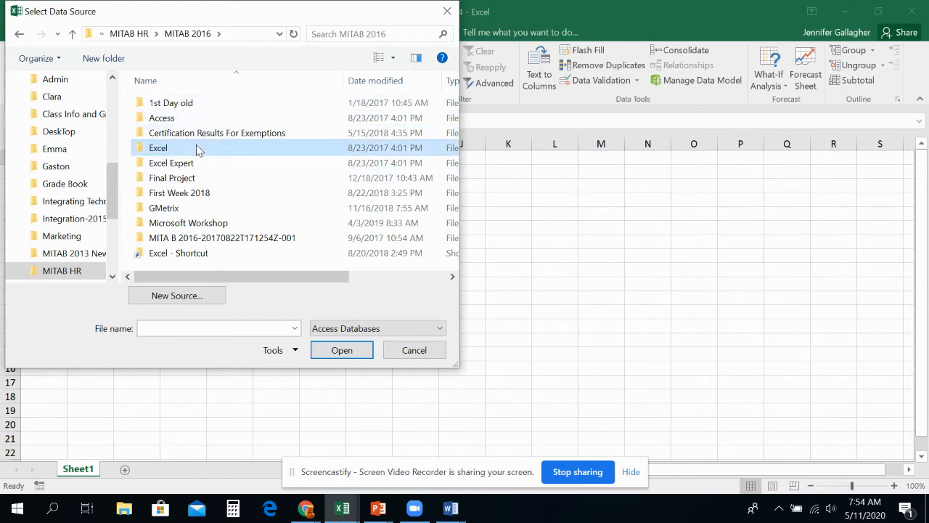
{"action": "double_click", "coordinate": [197, 148]}
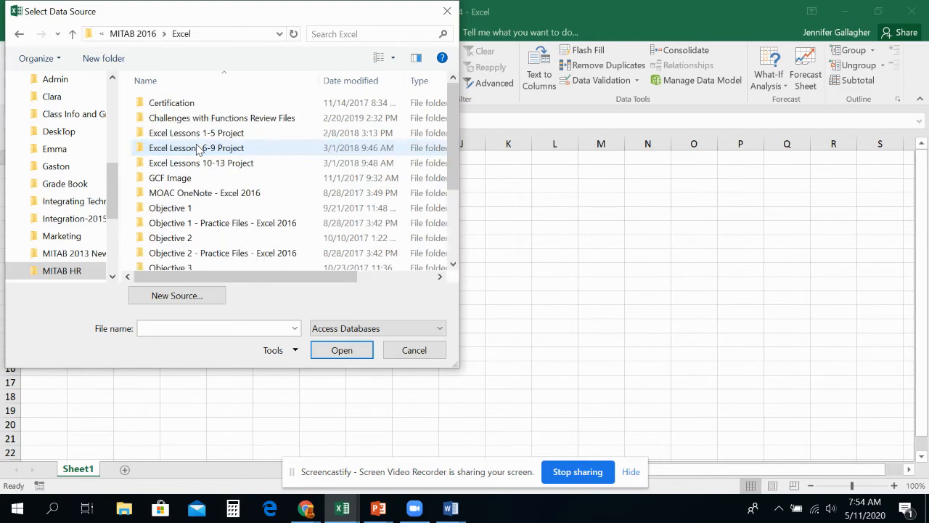
{"action": "double_click", "coordinate": [218, 262]}
{"action": "double_click", "coordinate": [189, 106]}
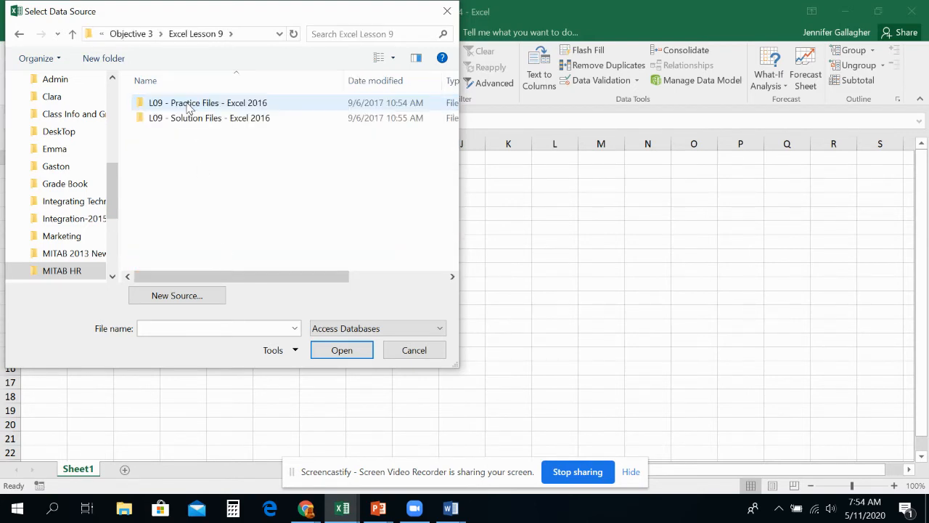
{"action": "double_click", "coordinate": [188, 107]}
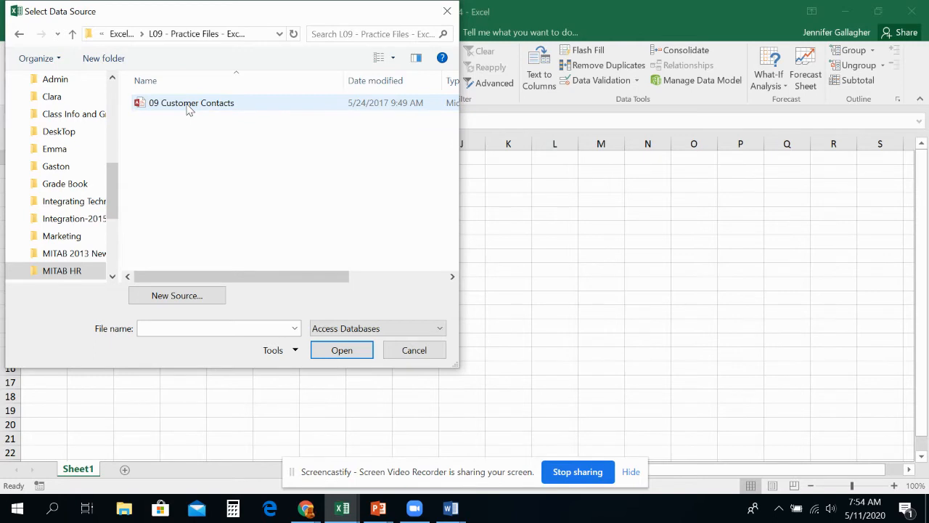
{"action": "left_click", "coordinate": [188, 105]}
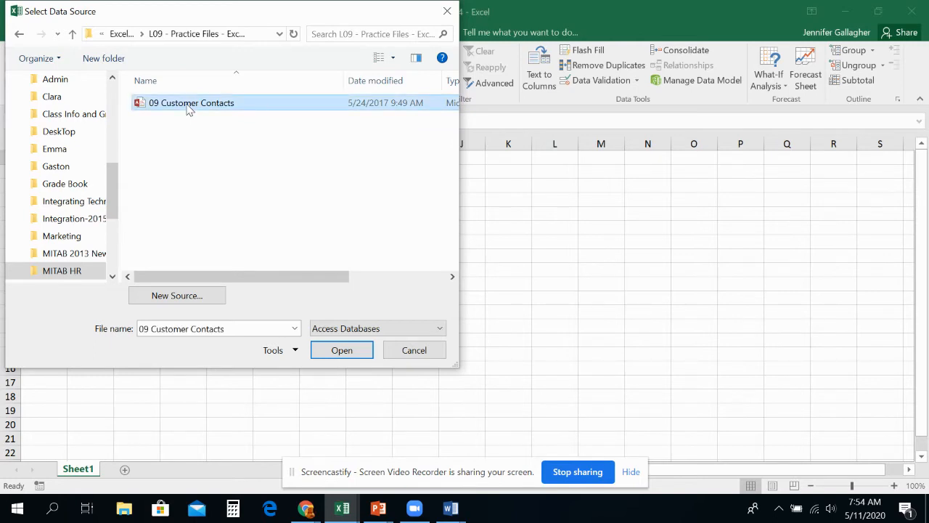
{"action": "left_click", "coordinate": [337, 352]}
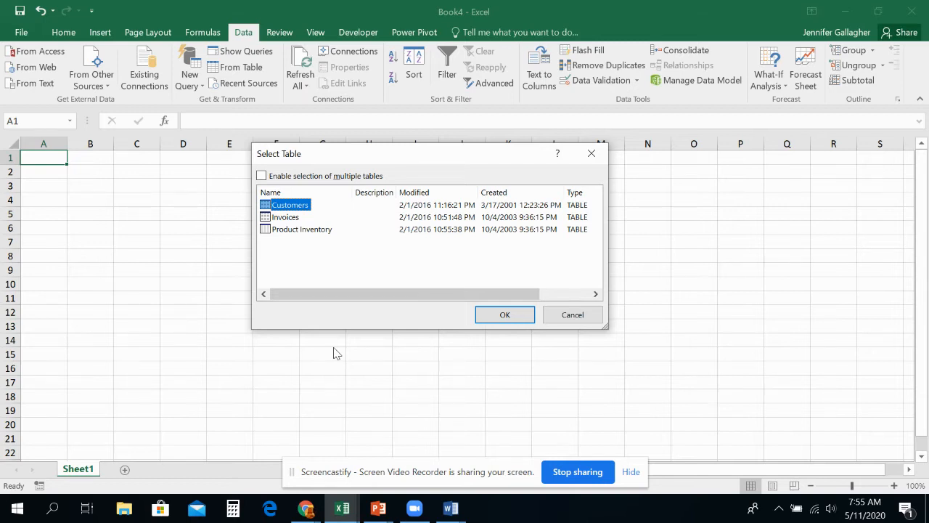
{"action": "left_click", "coordinate": [285, 216]}
{"action": "left_click", "coordinate": [294, 229]}
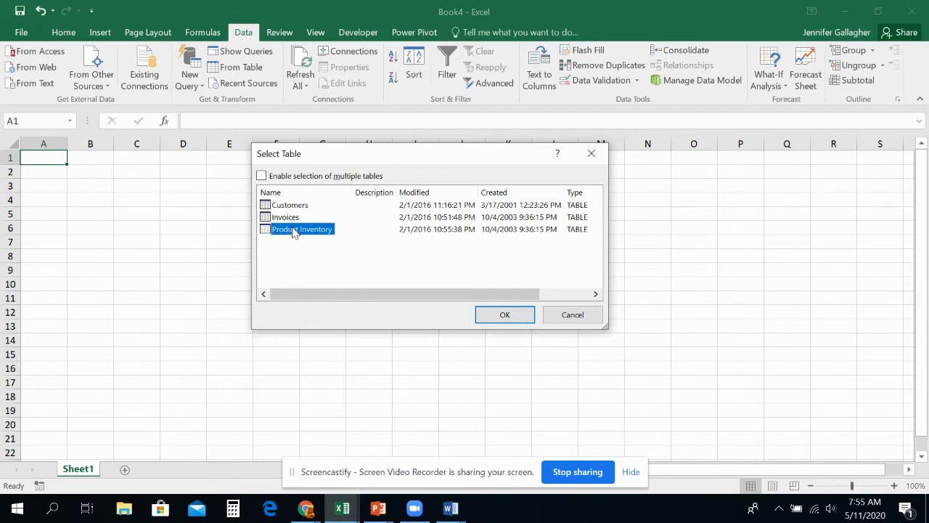
{"action": "left_click", "coordinate": [289, 218]}
{"action": "left_click", "coordinate": [304, 228]}
{"action": "left_click", "coordinate": [262, 176]}
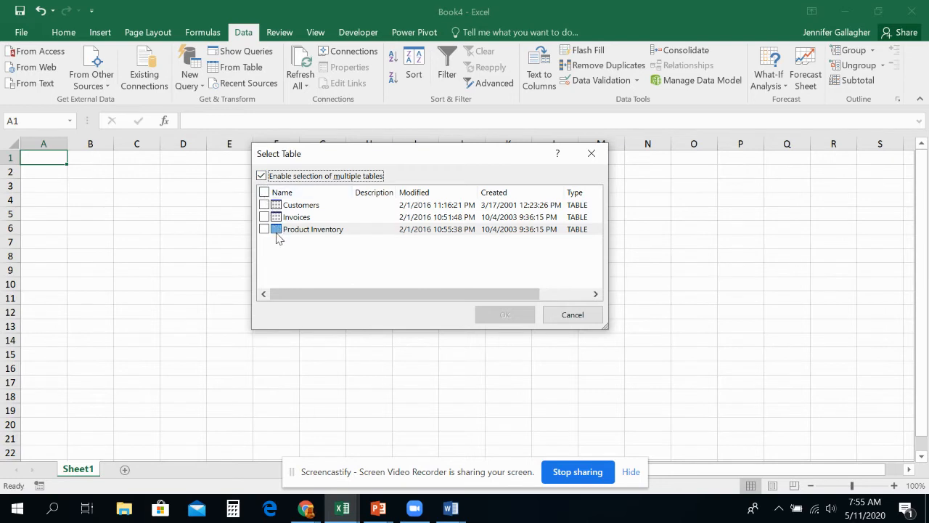
{"action": "left_click", "coordinate": [261, 176]}
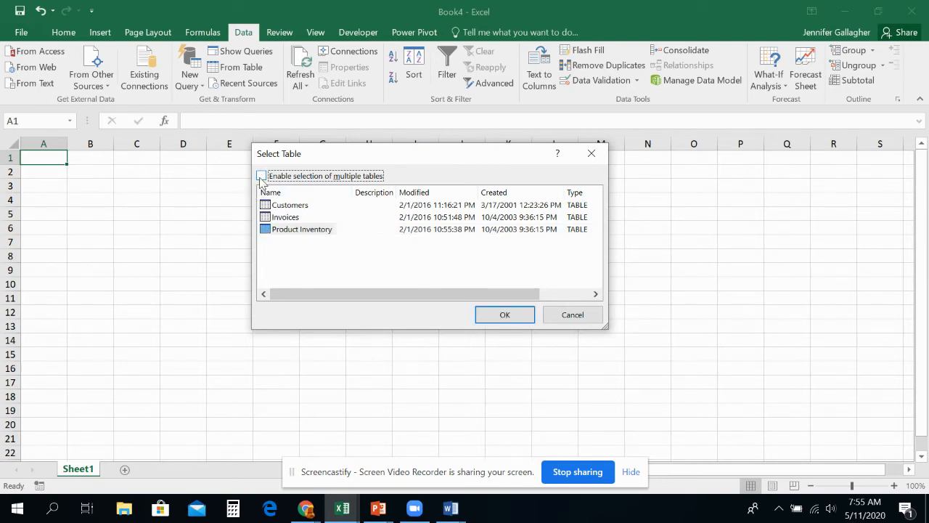
- Import the Customers table as a table at cell A1 of the existing worksheet and look over its rows
{"action": "left_click", "coordinate": [291, 207]}
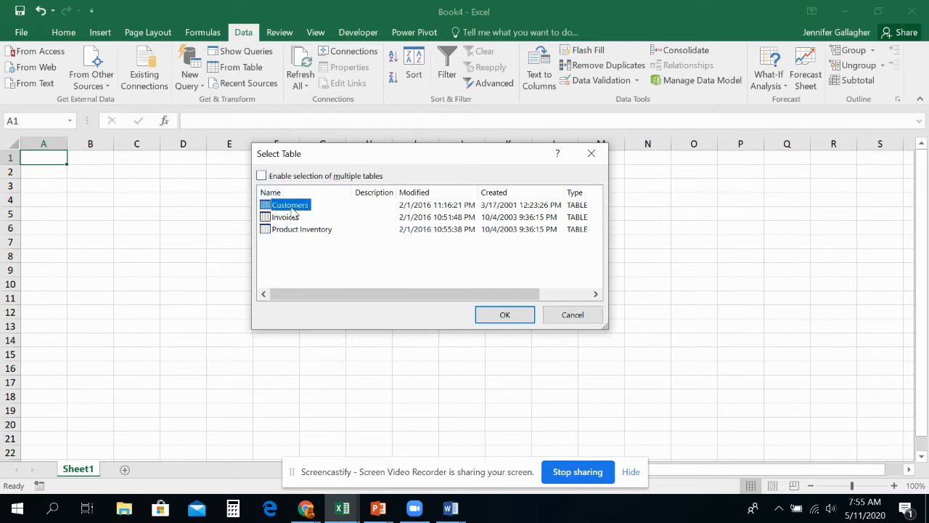
{"action": "left_click", "coordinate": [504, 315]}
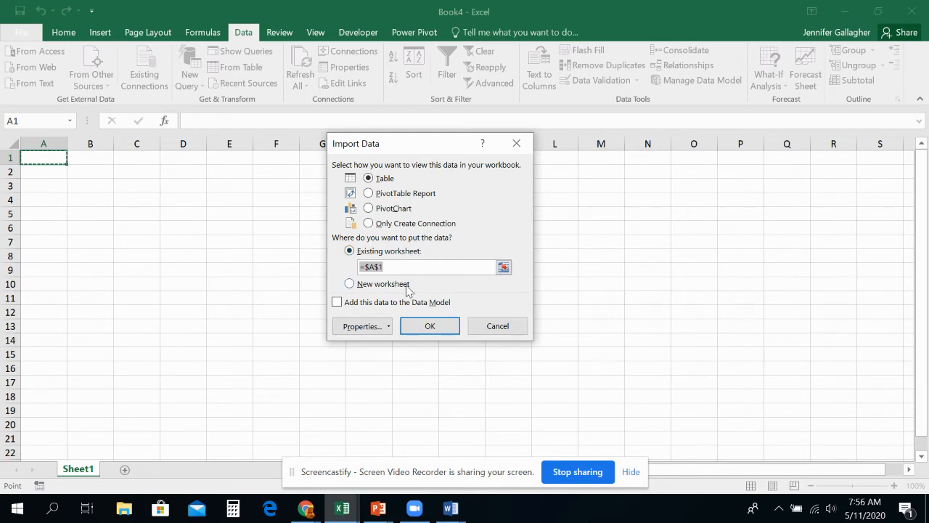
{"action": "left_click", "coordinate": [430, 327]}
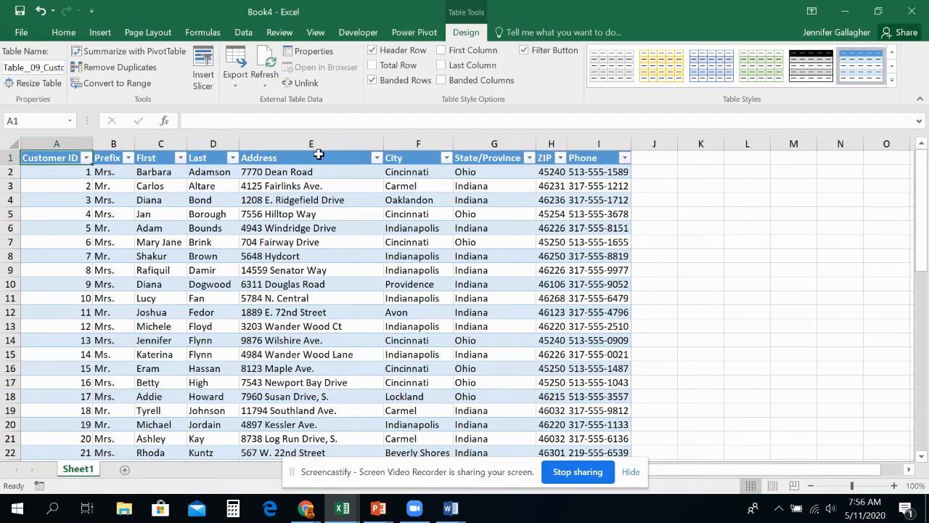
{"action": "scroll", "coordinate": [509, 287], "scroll_direction": "down", "scroll_amount": 15}
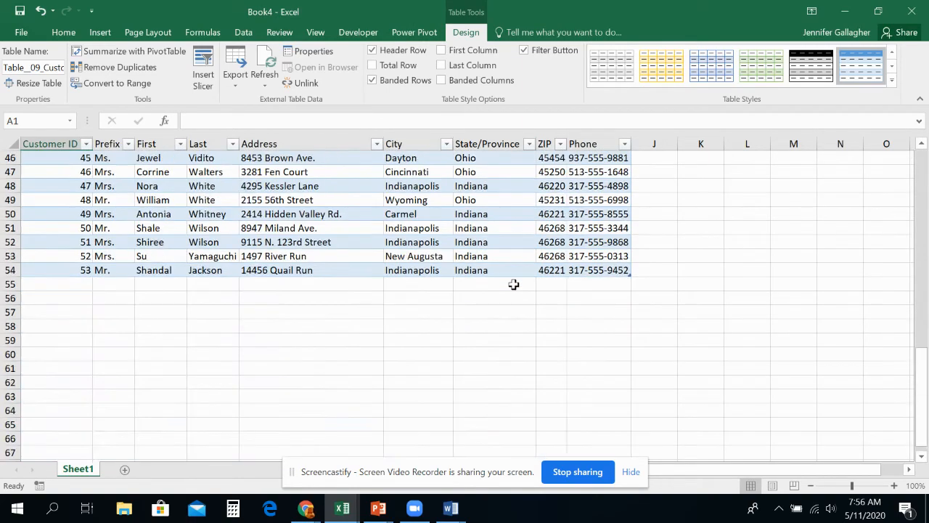
{"action": "scroll", "coordinate": [512, 284], "scroll_direction": "up", "scroll_amount": 6}
{"action": "left_click", "coordinate": [715, 271]}
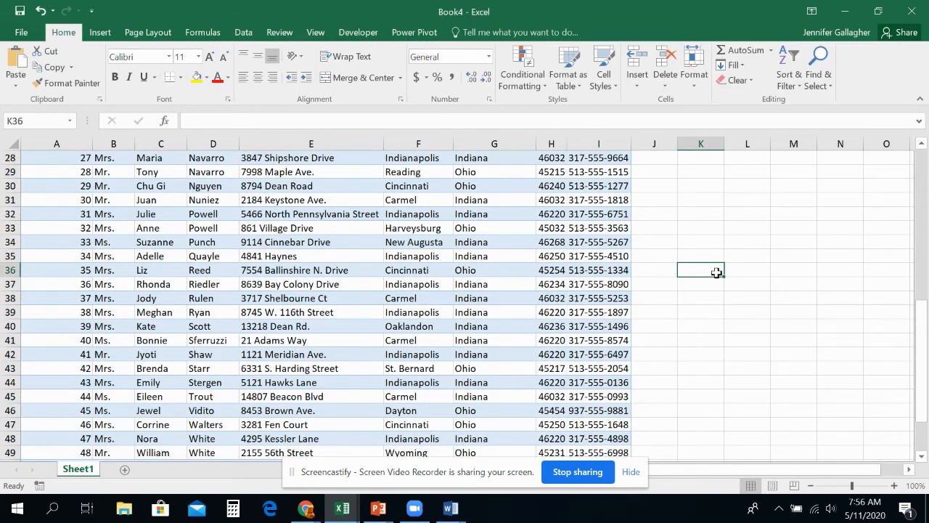
{"action": "left_click", "coordinate": [546, 255]}
{"action": "scroll", "coordinate": [544, 253], "scroll_direction": "up", "scroll_amount": 9}
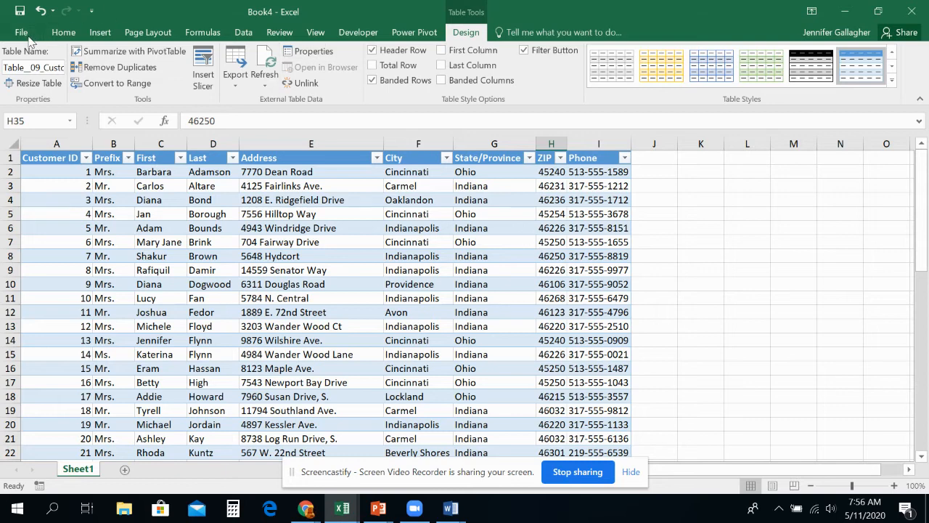
- Start saving the new workbook under another name and browse to the Lesson 9 folder under ELearning, MITAB
{"action": "left_click", "coordinate": [22, 32]}
{"action": "left_click", "coordinate": [57, 153]}
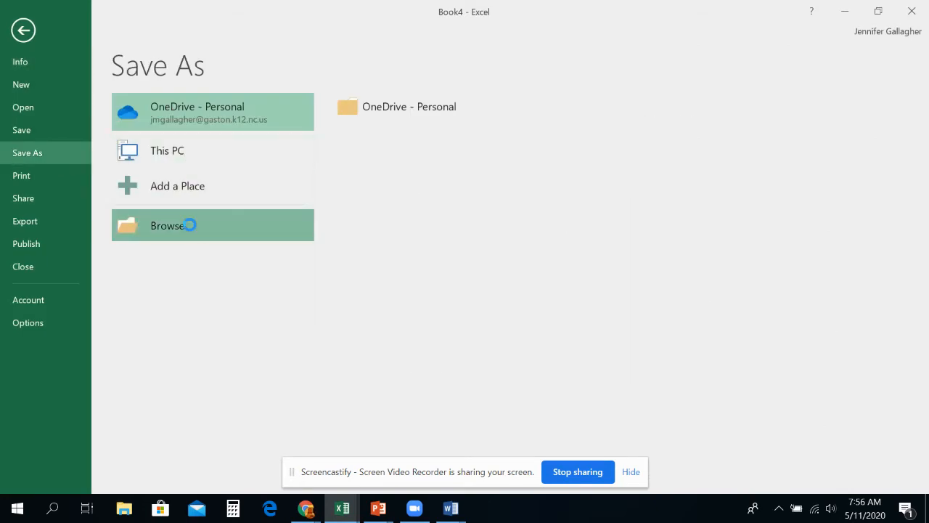
{"action": "left_click", "coordinate": [197, 225]}
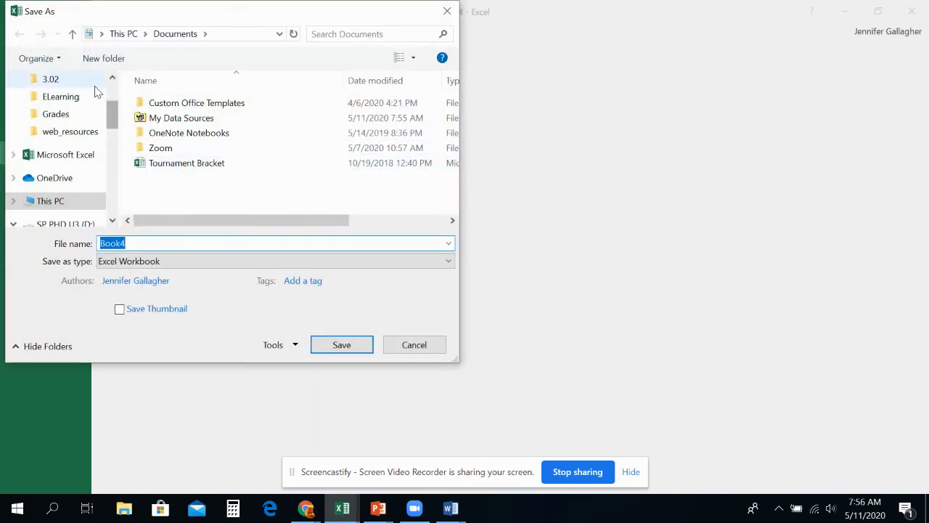
{"action": "left_click", "coordinate": [66, 98]}
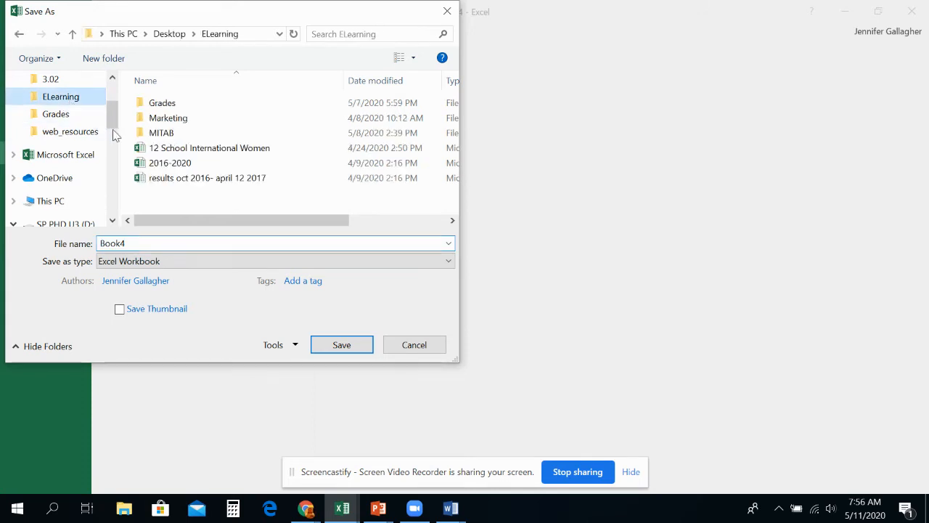
{"action": "double_click", "coordinate": [167, 132]}
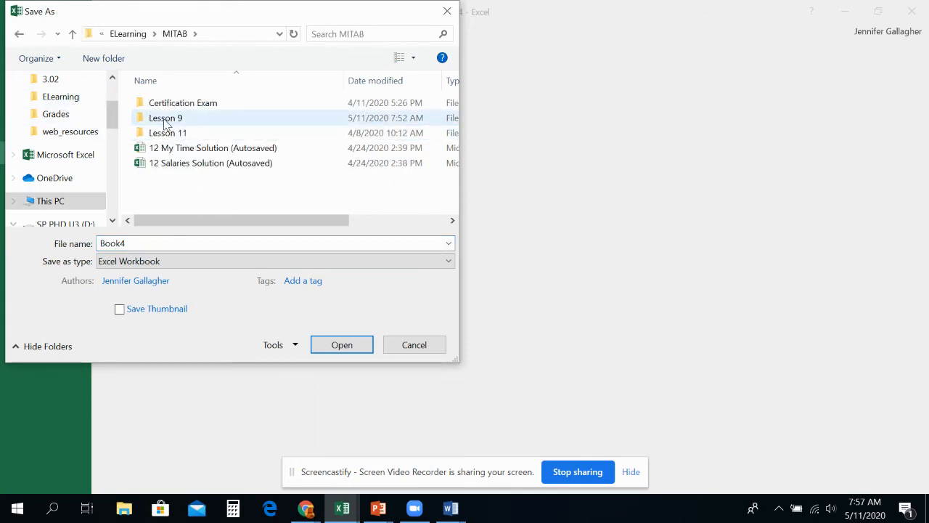
{"action": "double_click", "coordinate": [164, 120]}
- Name the workbook 09 Customers Solution and save it as an Excel Workbook
{"action": "double_click", "coordinate": [164, 242]}
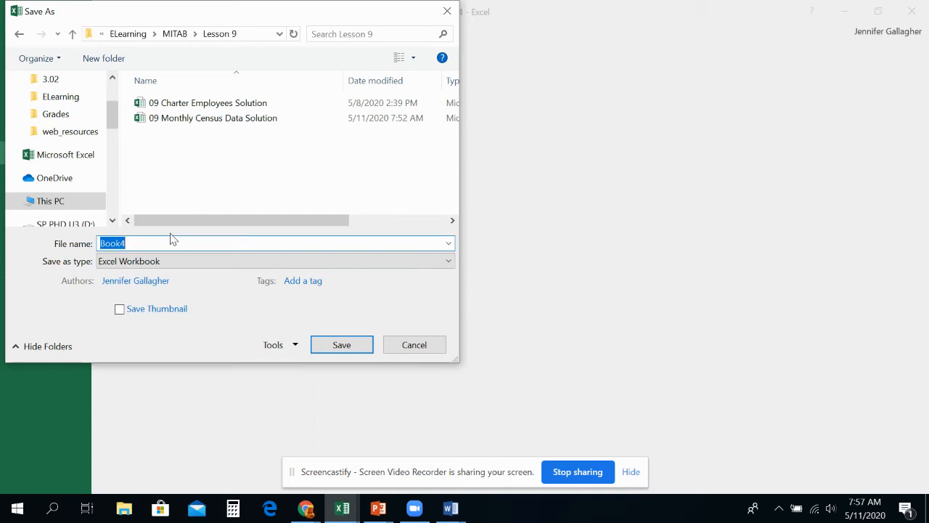
{"action": "type", "text": "09"}
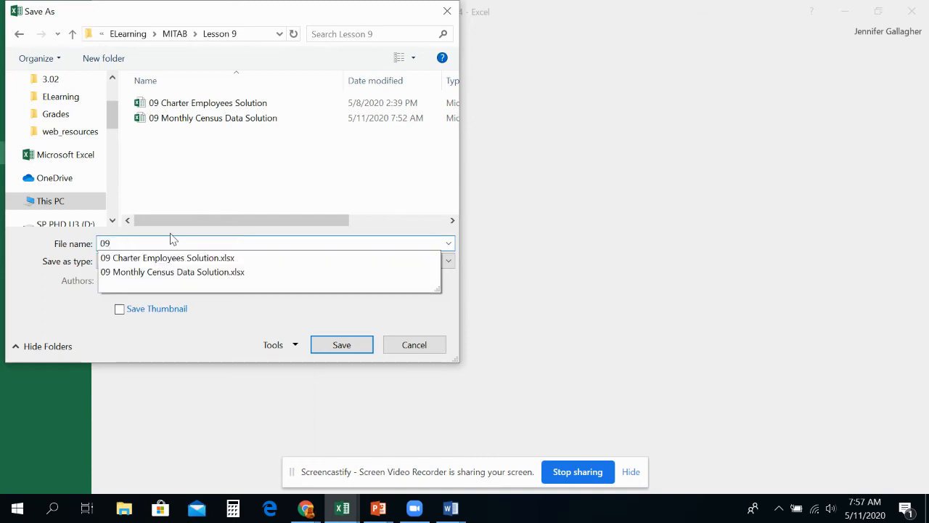
{"action": "type", "text": " Customers"}
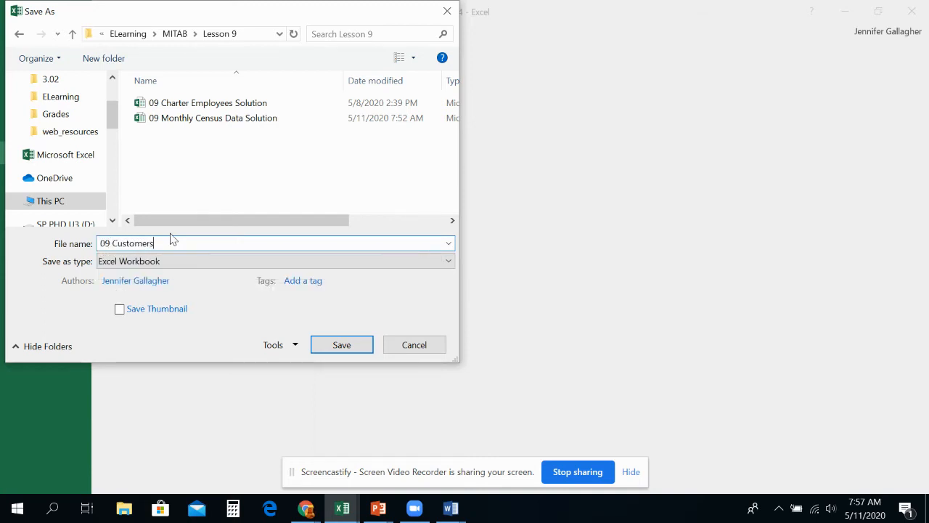
{"action": "type", "text": " Da"}
{"action": "key", "text": "BackSpace"}
{"action": "key", "text": "BackSpace"}
{"action": "type", "text": "Solution"}
{"action": "left_click", "coordinate": [353, 352]}
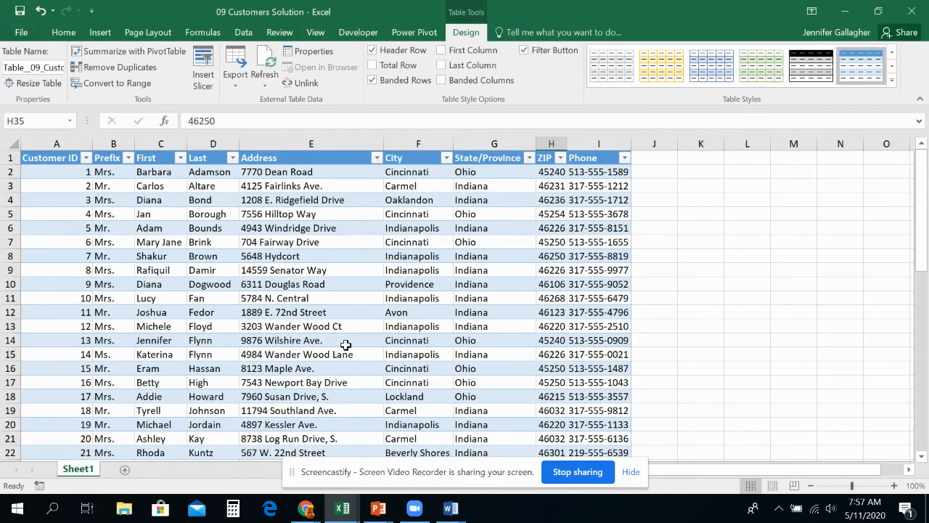
- Switch to the L09 Lecture Slides in PowerPoint and show slide 15, Step by Step: Append Data to a Worksheet
{"action": "mouse_move", "coordinate": [378, 508]}
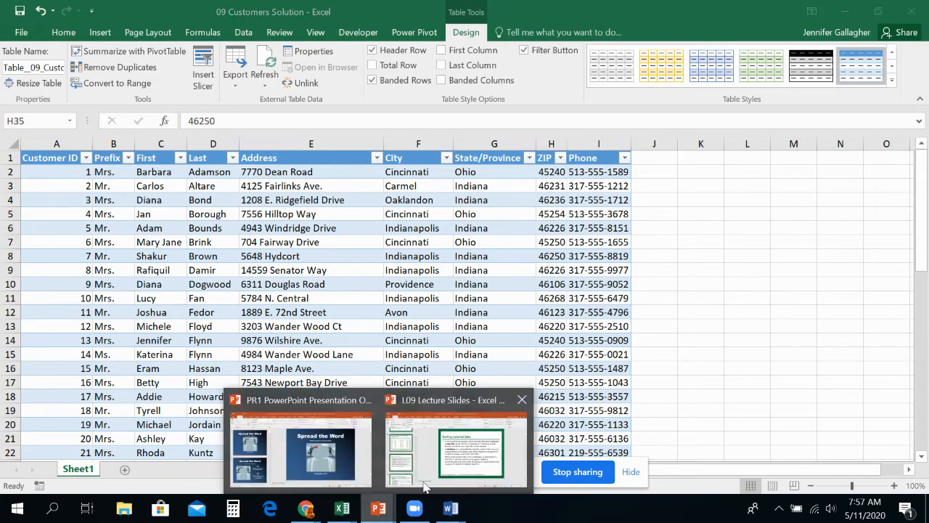
{"action": "left_click", "coordinate": [447, 445]}
{"action": "scroll", "coordinate": [138, 300], "scroll_direction": "down", "scroll_amount": 4}
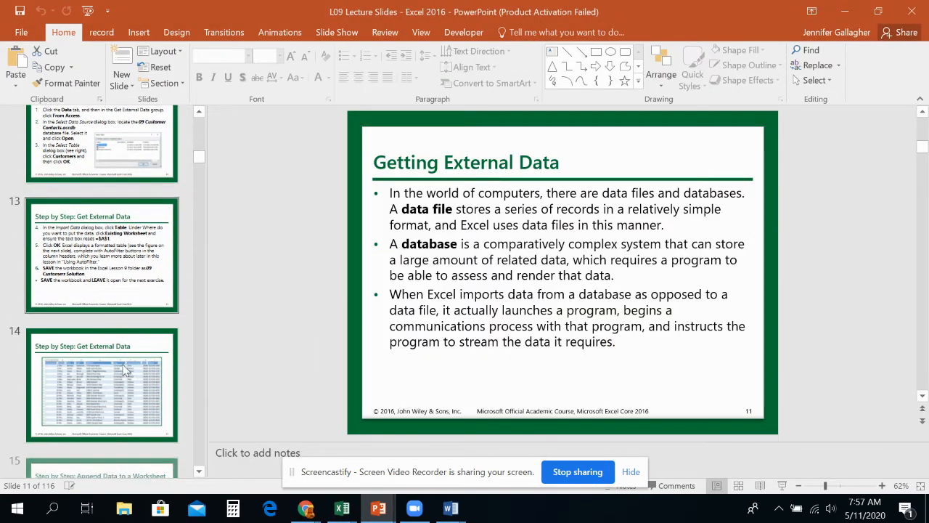
{"action": "scroll", "coordinate": [138, 300], "scroll_direction": "down", "scroll_amount": 3}
{"action": "left_click", "coordinate": [145, 305]}
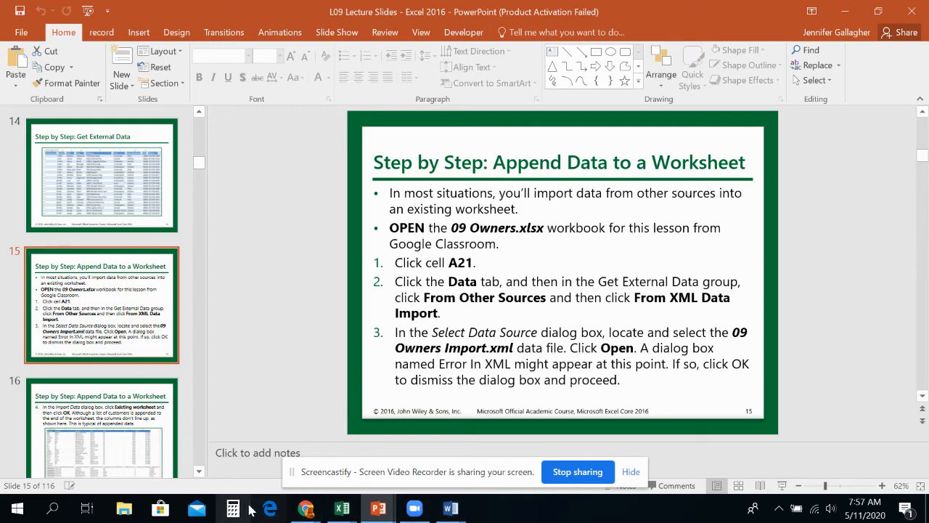
- Switch to Chrome, close the 09 NA-POP-EST-01.csv preview, and find the 09 Owners files in the Classroom assignment
{"action": "left_click", "coordinate": [306, 508]}
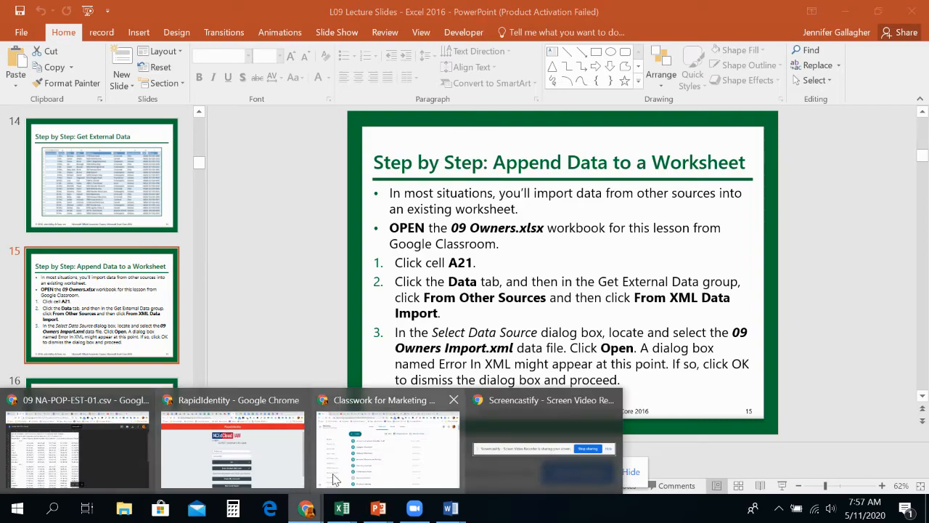
{"action": "left_click", "coordinate": [137, 451]}
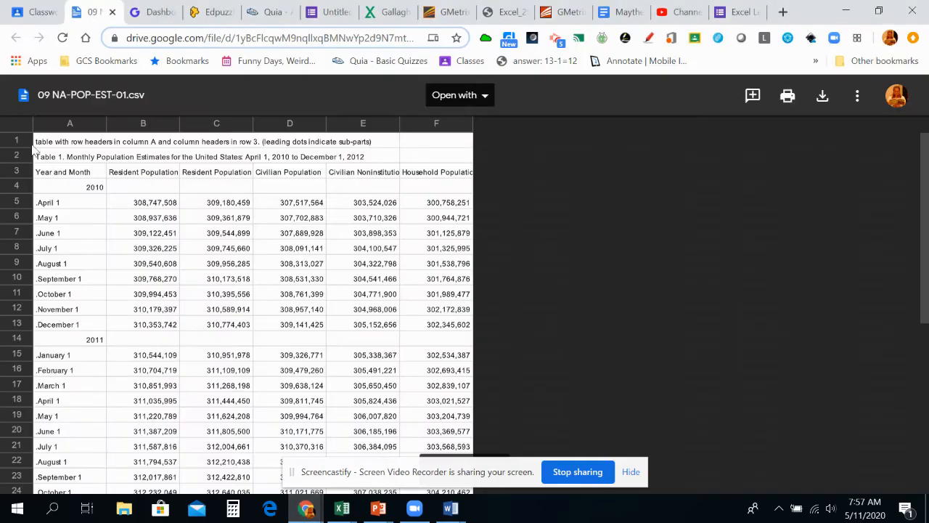
{"action": "left_click", "coordinate": [112, 12]}
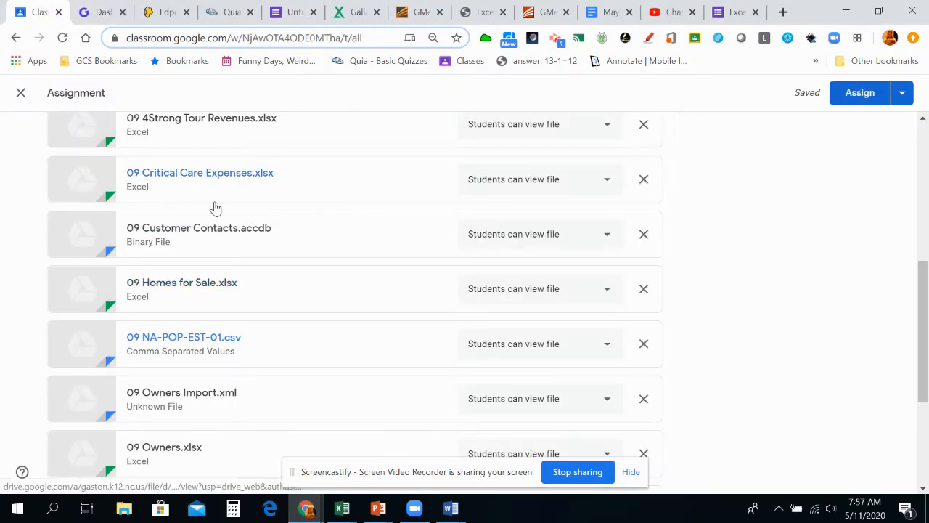
{"action": "scroll", "coordinate": [246, 329], "scroll_direction": "down", "scroll_amount": 1}
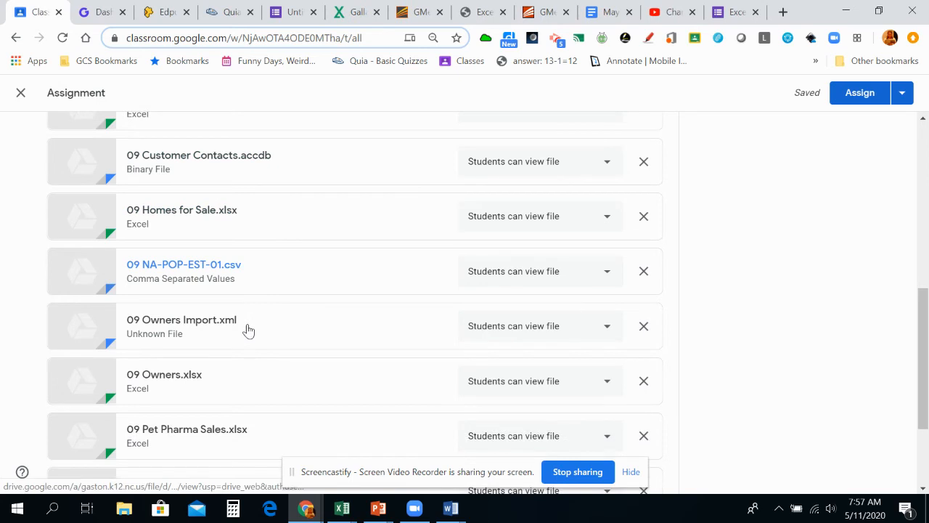
- Download 09 Owners.xlsx from the assignment, open it in Excel, and enable editing
{"action": "left_click", "coordinate": [191, 375]}
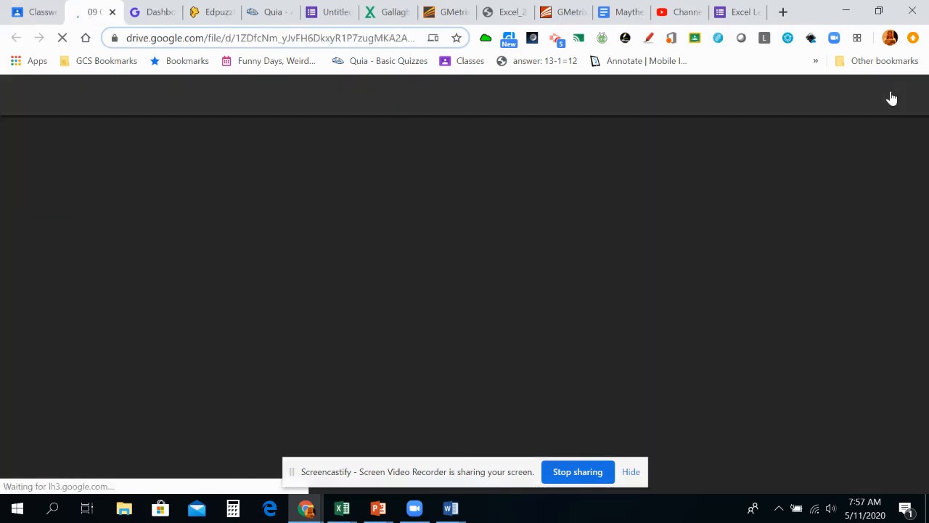
{"action": "left_click", "coordinate": [822, 99]}
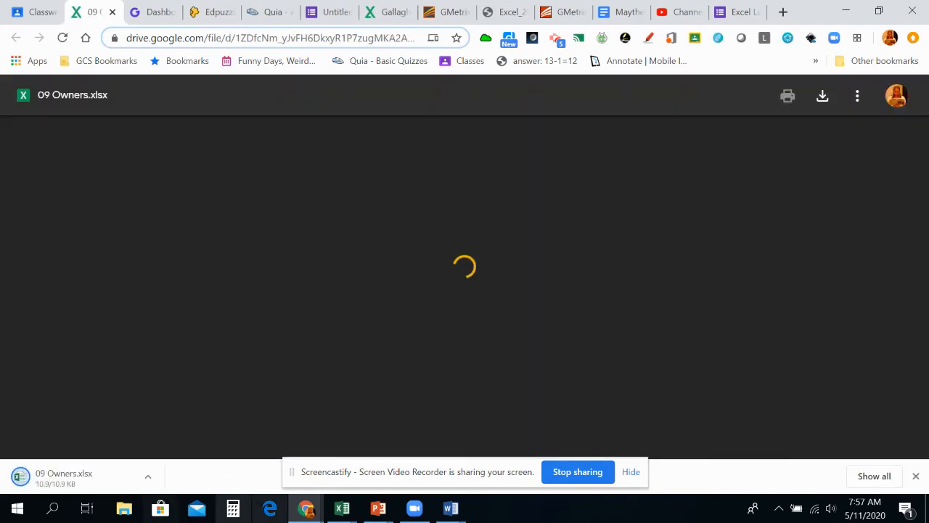
{"action": "left_click", "coordinate": [65, 478]}
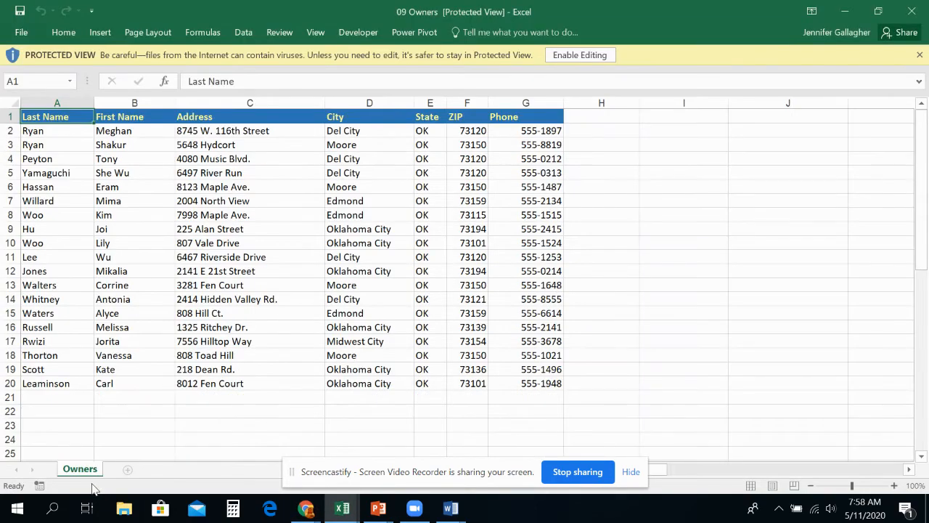
{"action": "left_click", "coordinate": [558, 55]}
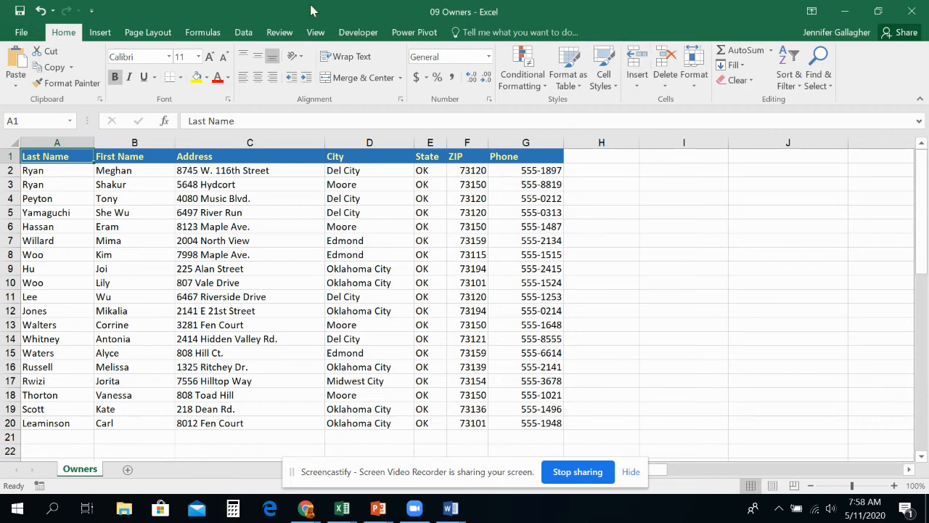
- Start an XML data import and browse to the MITAB 2016 folder under MITAB HR on SP PHD U3 (D:)
{"action": "left_click", "coordinate": [243, 32]}
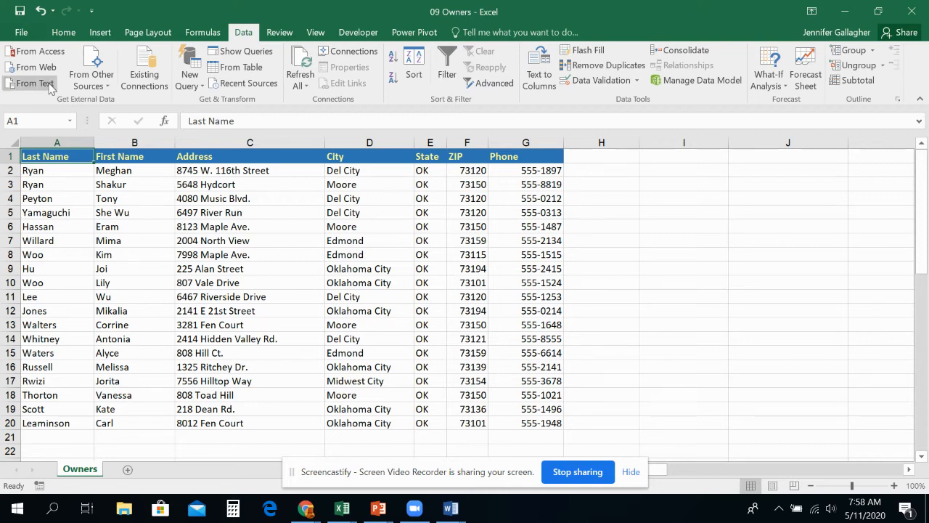
{"action": "left_click", "coordinate": [87, 84]}
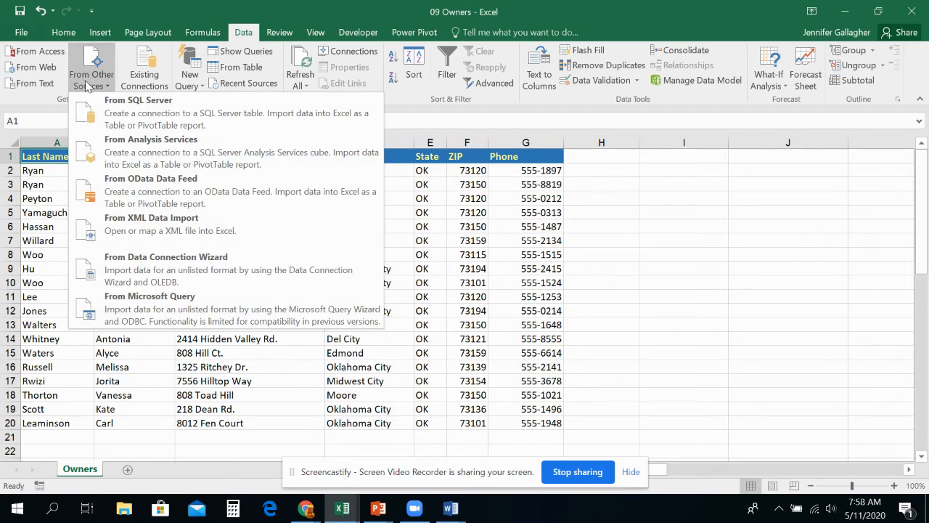
{"action": "left_click", "coordinate": [128, 228]}
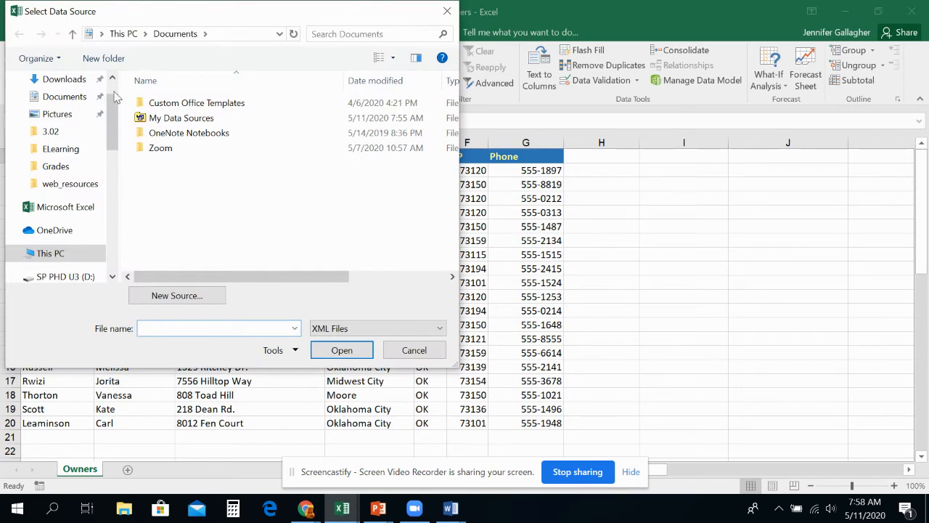
{"action": "left_click", "coordinate": [68, 276]}
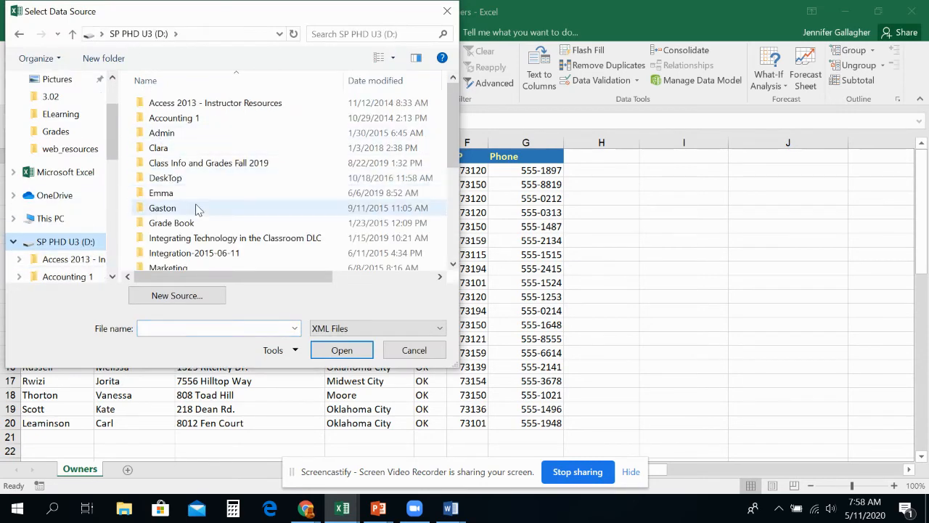
{"action": "left_click_drag", "start_coordinate": [450, 121], "coordinate": [458, 190]}
{"action": "left_click", "coordinate": [214, 148]}
{"action": "double_click", "coordinate": [213, 149]}
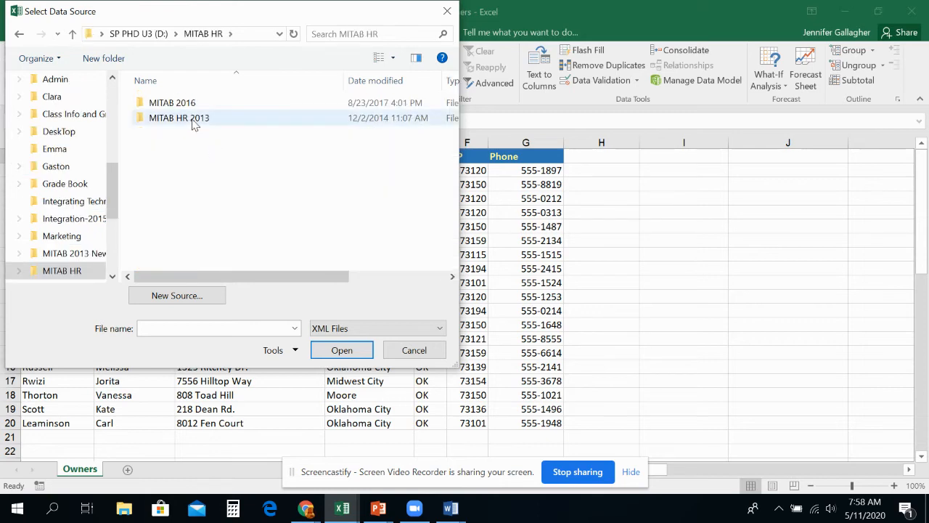
{"action": "double_click", "coordinate": [187, 102]}
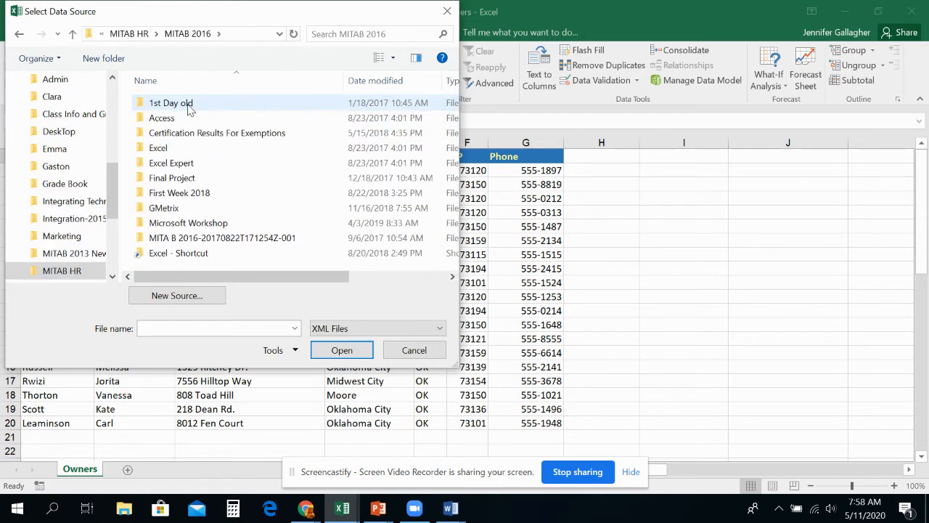
- Open 09 Owners Import from Excel, Objective 3, Excel Lesson 9, L09 - Practice Files, and let Excel create a schema from the XML data
{"action": "double_click", "coordinate": [184, 149]}
{"action": "left_click", "coordinate": [199, 268]}
{"action": "double_click", "coordinate": [200, 268]}
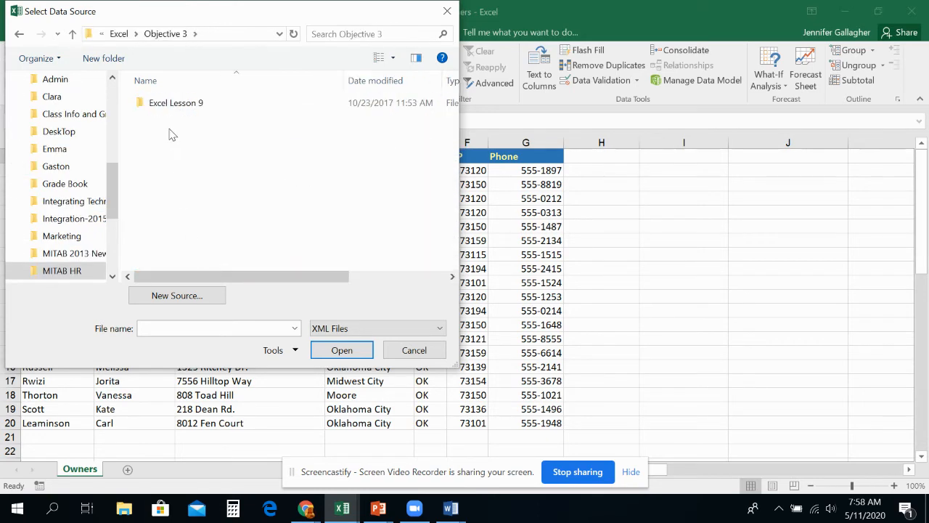
{"action": "left_click", "coordinate": [174, 107]}
{"action": "double_click", "coordinate": [174, 108]}
{"action": "left_click", "coordinate": [174, 107]}
{"action": "double_click", "coordinate": [175, 107]}
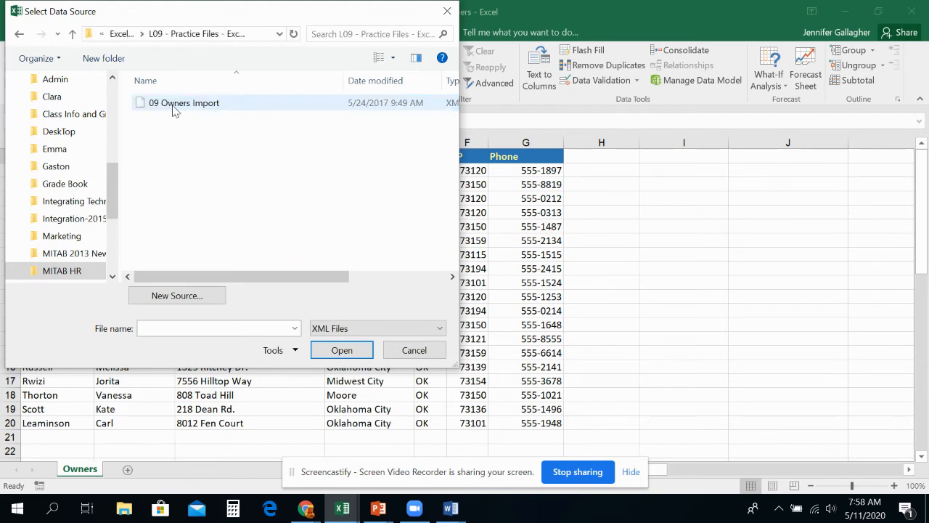
{"action": "left_click", "coordinate": [173, 109]}
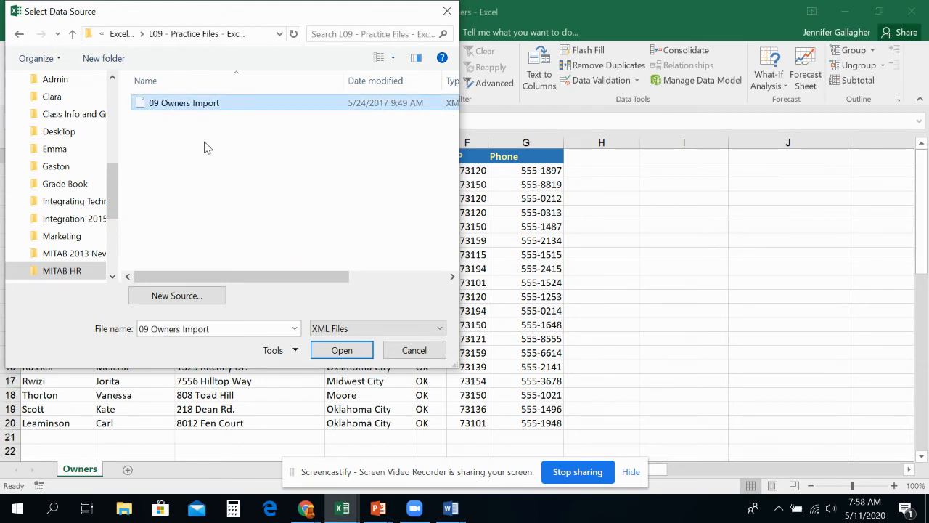
{"action": "left_click", "coordinate": [342, 352]}
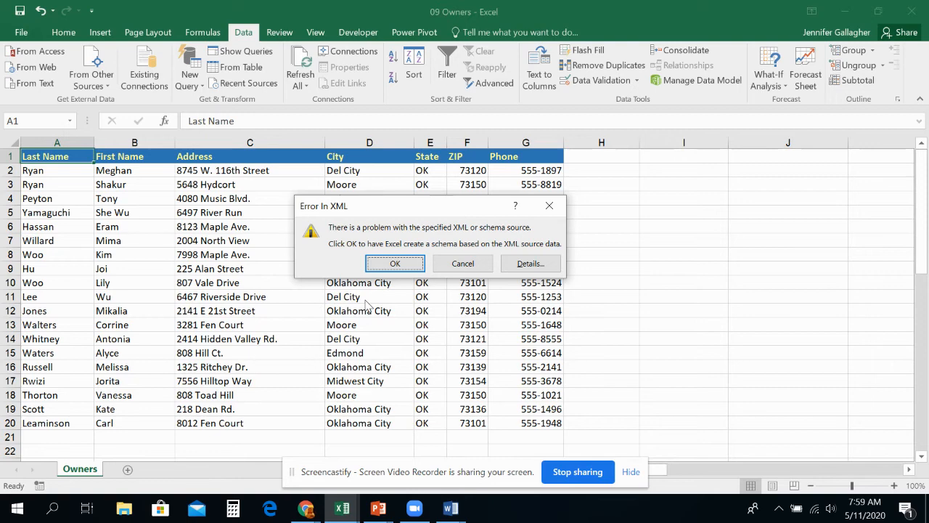
{"action": "left_click", "coordinate": [421, 262]}
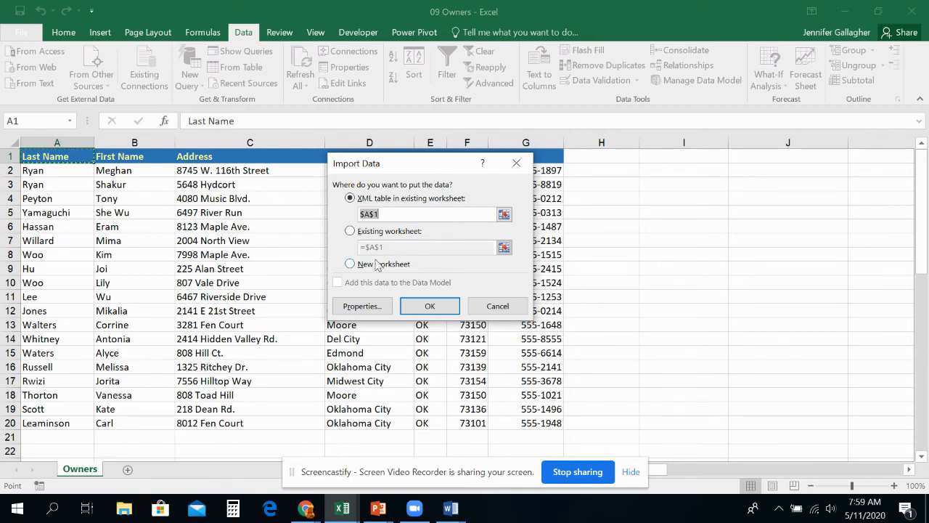
- Import the XML data into the existing Owners worksheet at cell A21 and look over the appended rows
{"action": "left_click", "coordinate": [351, 231]}
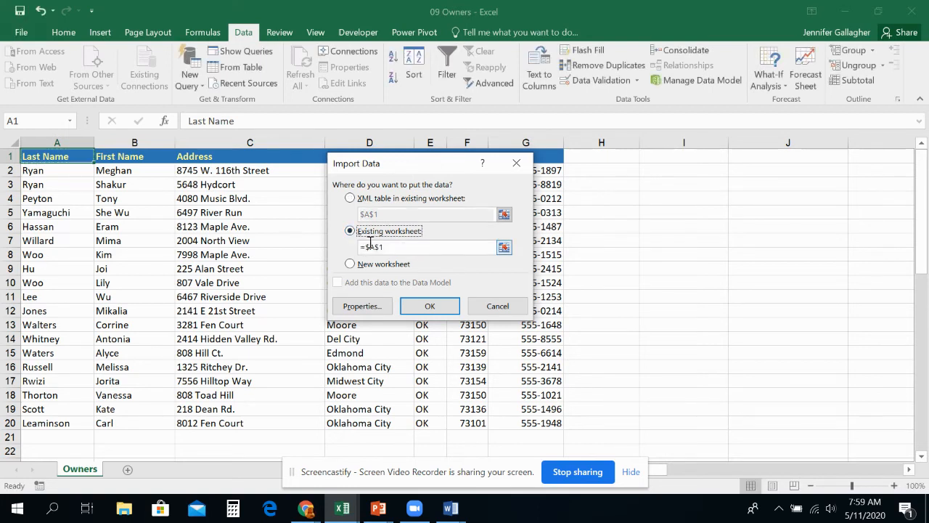
{"action": "left_click", "coordinate": [351, 198]}
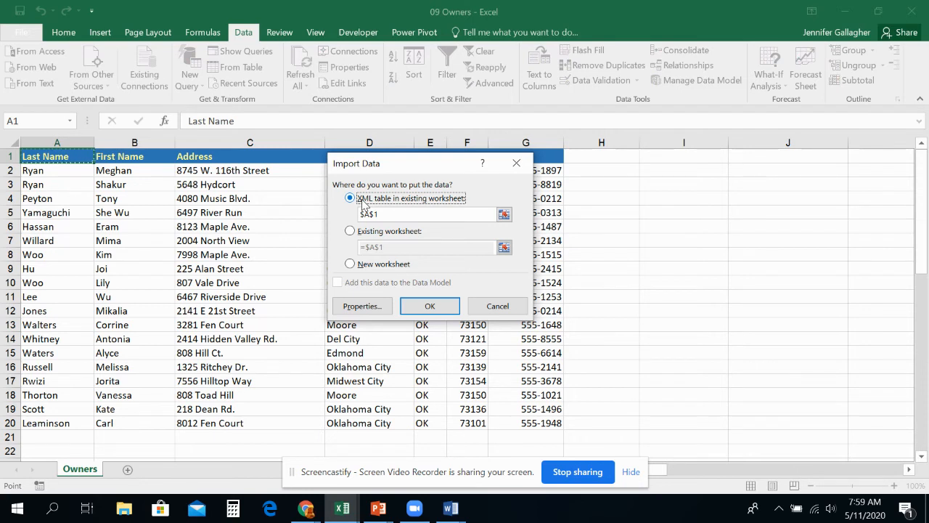
{"action": "left_click", "coordinate": [351, 231]}
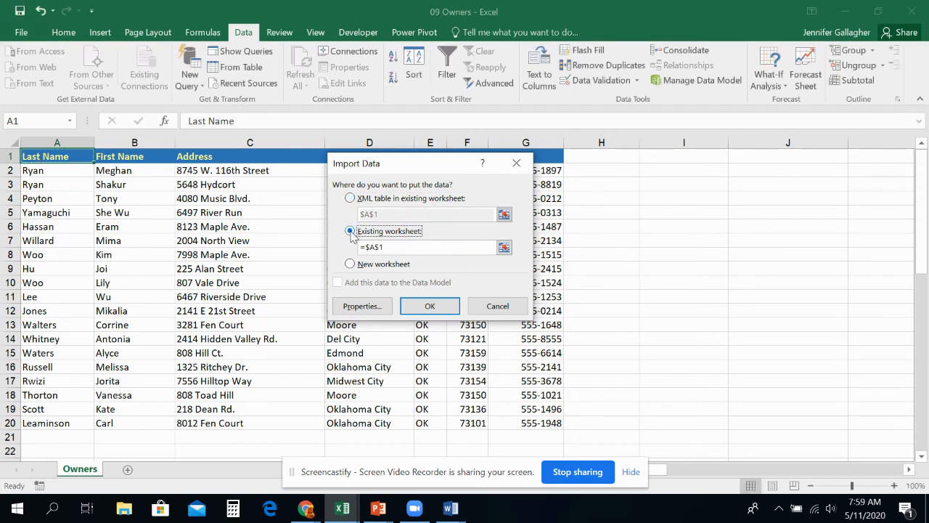
{"action": "left_click", "coordinate": [427, 247]}
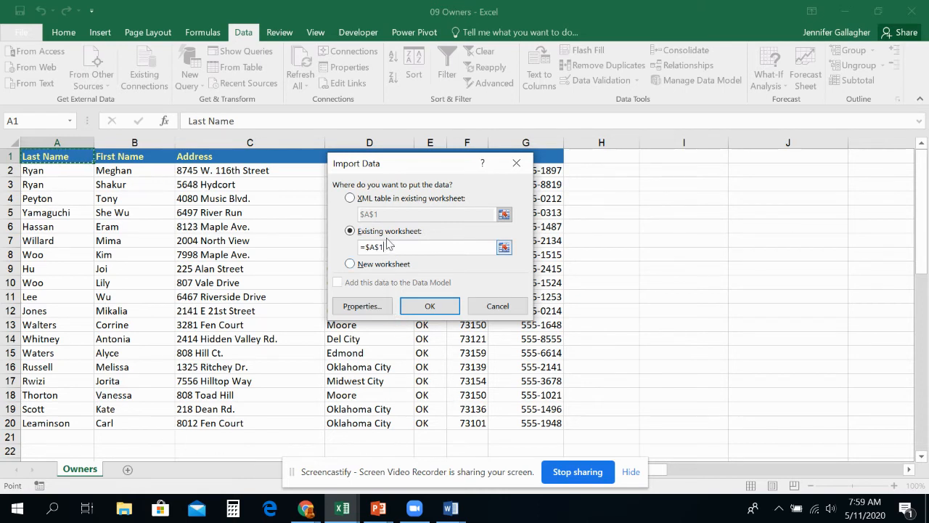
{"action": "left_click_drag", "start_coordinate": [393, 244], "coordinate": [326, 242]}
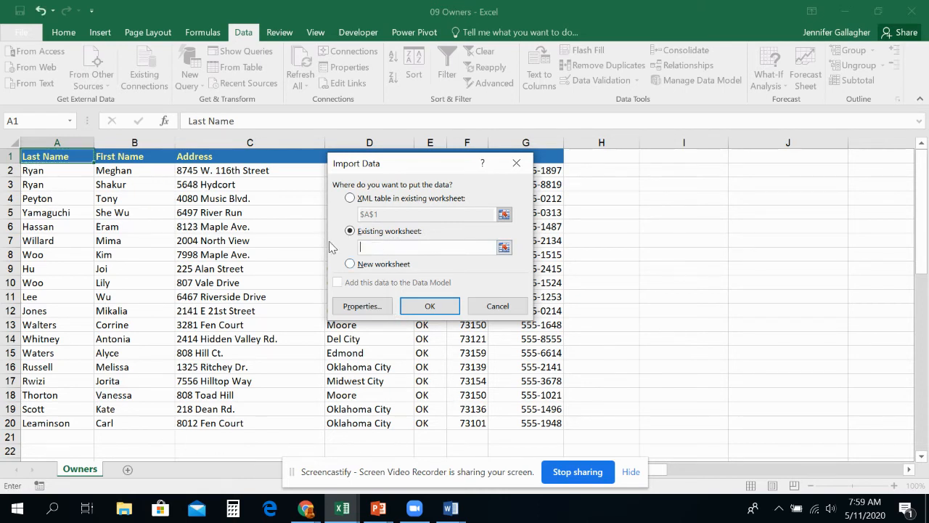
{"action": "left_click", "coordinate": [82, 436]}
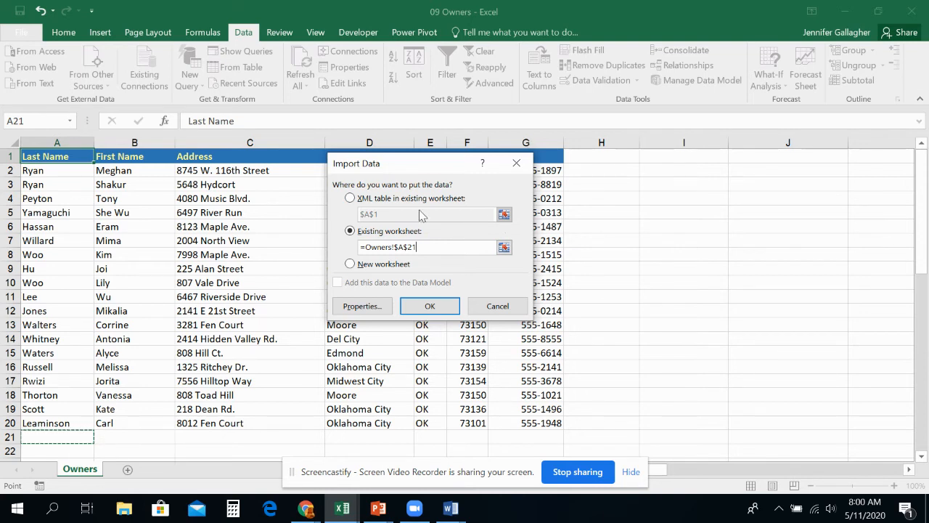
{"action": "left_click", "coordinate": [436, 308]}
{"action": "scroll", "coordinate": [436, 308], "scroll_direction": "down", "scroll_amount": 9}
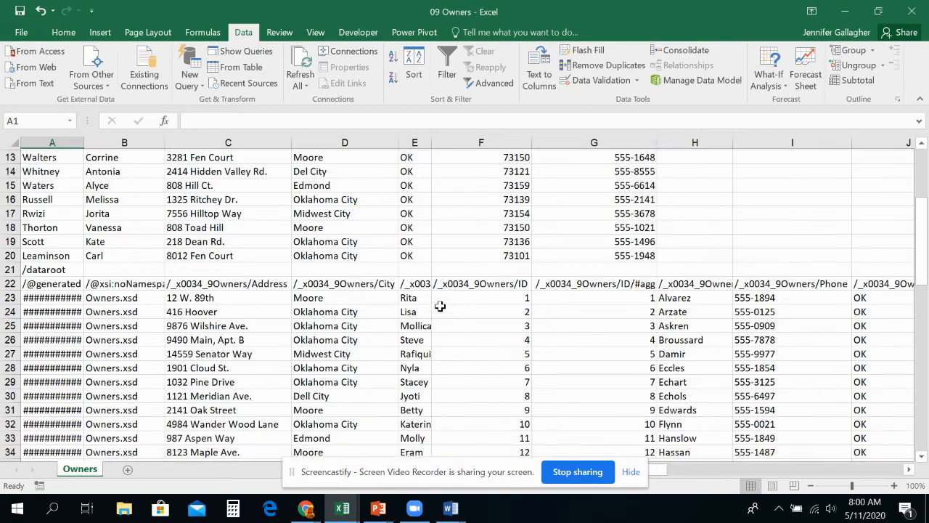
{"action": "scroll", "coordinate": [444, 301], "scroll_direction": "up", "scroll_amount": 9}
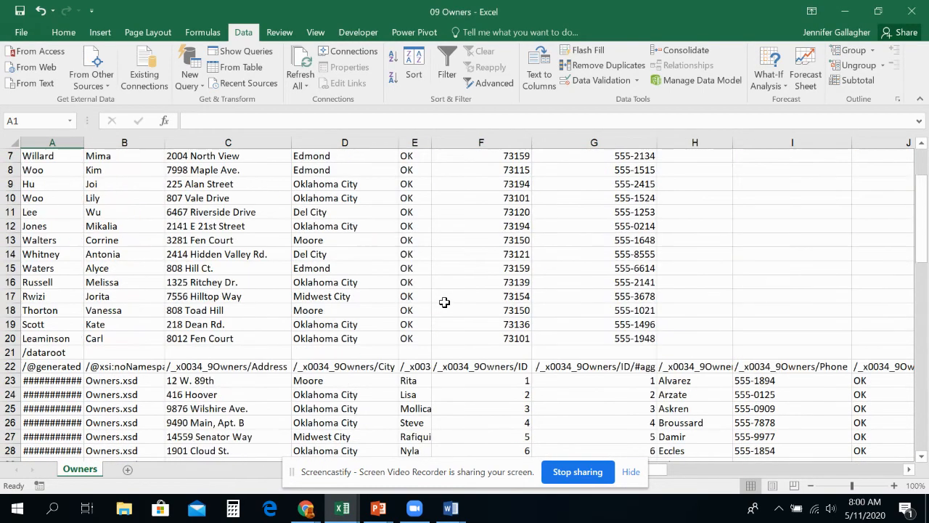
- Move the imported first names from E23:E75 into column B, starting at B23
{"action": "scroll", "coordinate": [444, 302], "scroll_direction": "down", "scroll_amount": 2}
{"action": "scroll", "coordinate": [444, 302], "scroll_direction": "down", "scroll_amount": 2}
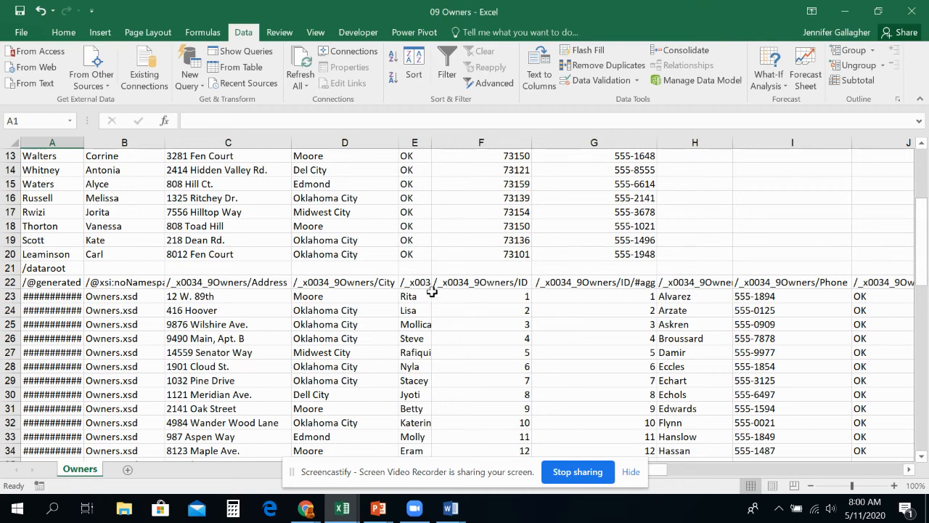
{"action": "left_click", "coordinate": [421, 295]}
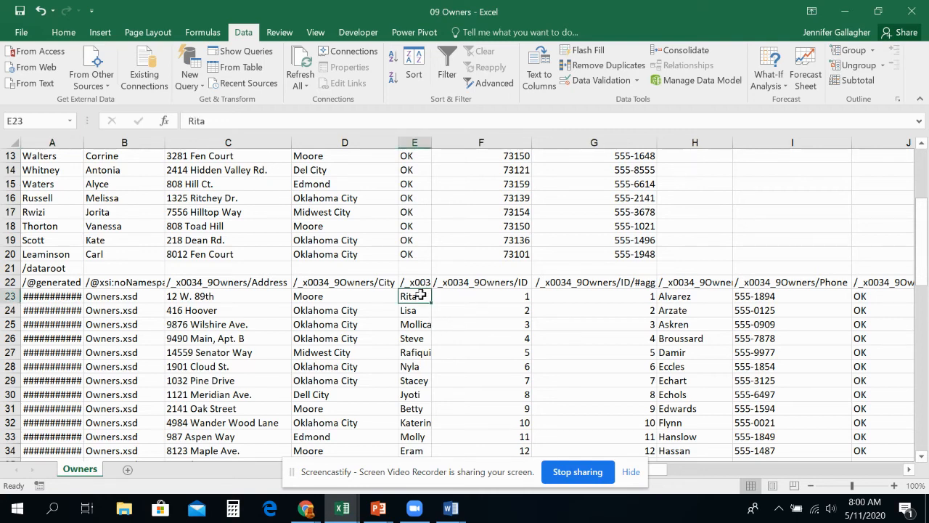
{"action": "left_click_drag", "start_coordinate": [420, 295], "coordinate": [409, 442]}
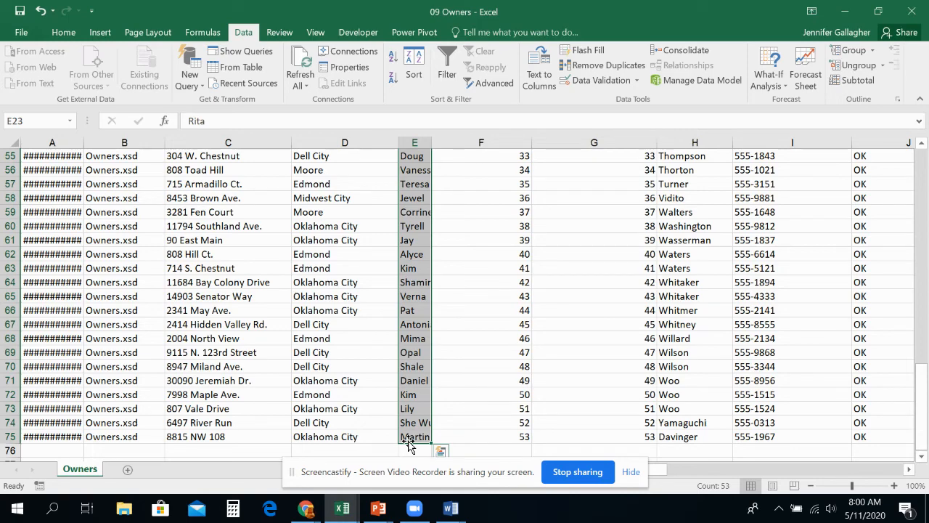
{"action": "key", "text": "ctrl+c"}
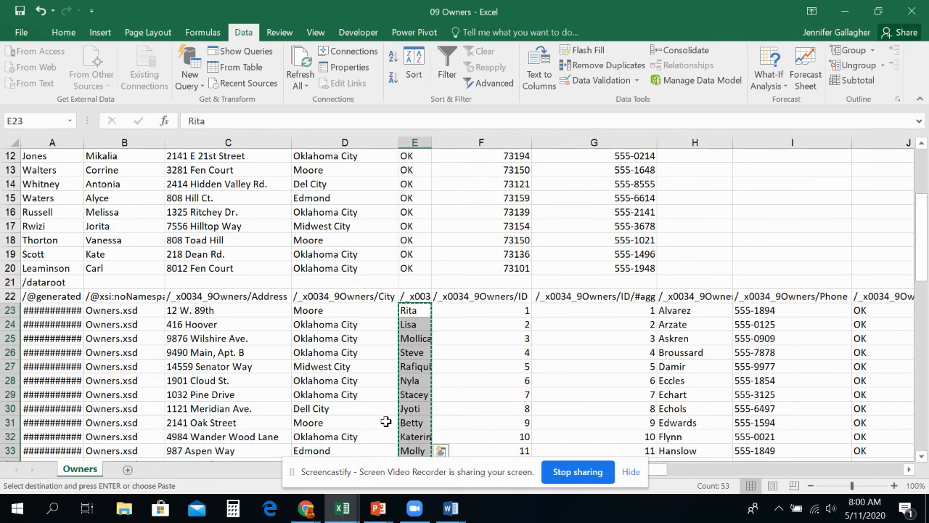
{"action": "left_click", "coordinate": [120, 310]}
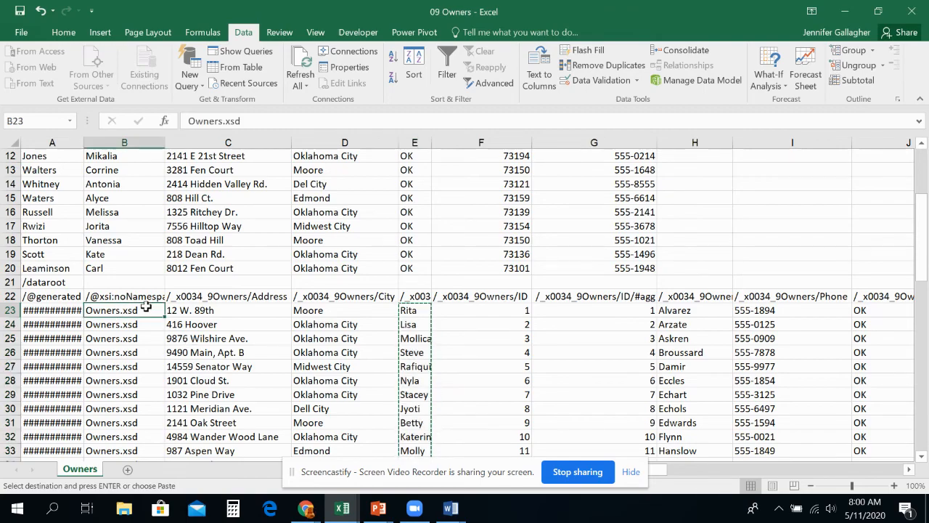
{"action": "left_click_drag", "start_coordinate": [162, 311], "coordinate": [121, 435]}
{"action": "key", "text": "Return"}
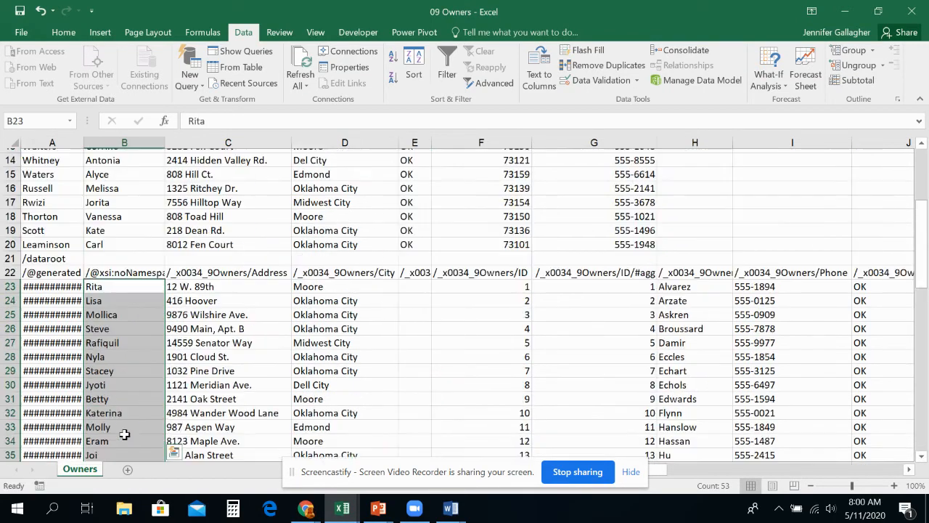
- Move the imported last names from column H, starting at H23, into column A from A23 down
{"action": "scroll", "coordinate": [129, 424], "scroll_direction": "up", "scroll_amount": 1}
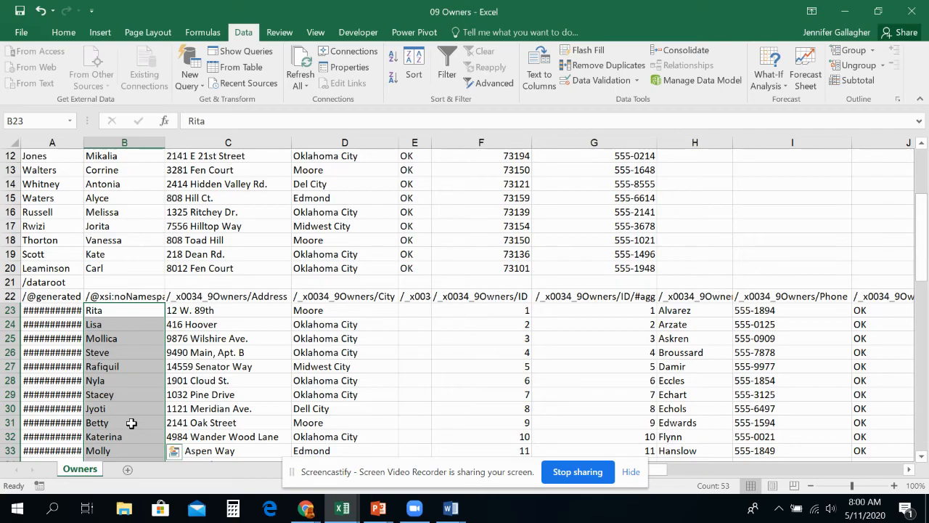
{"action": "left_click_drag", "start_coordinate": [702, 312], "coordinate": [699, 438]}
{"action": "key", "text": "ctrl+c"}
{"action": "scroll", "coordinate": [699, 438], "scroll_direction": "up", "scroll_amount": 14}
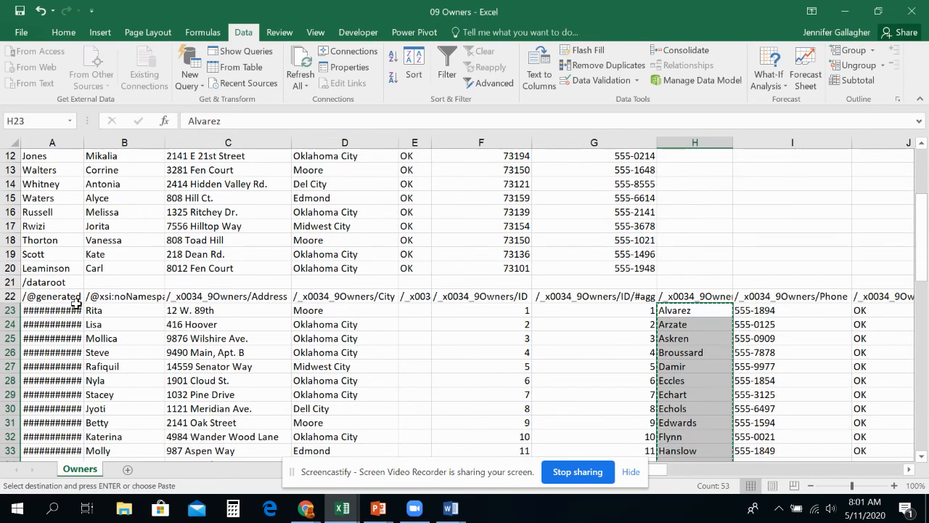
{"action": "left_click", "coordinate": [55, 311]}
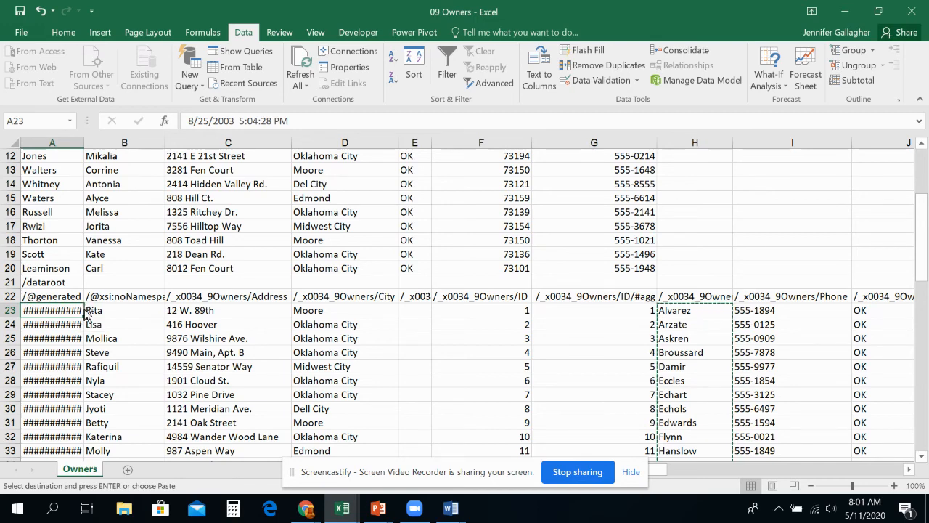
{"action": "key", "text": "Return"}
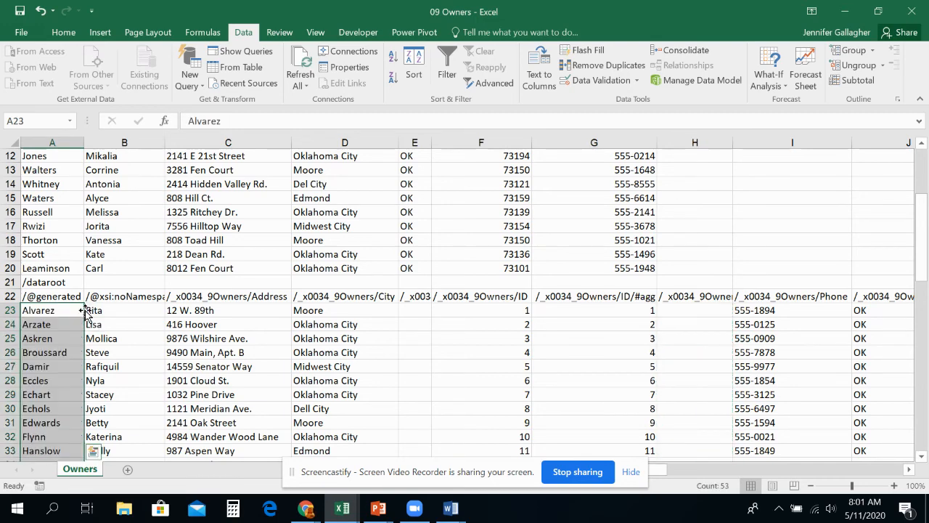
- Move the imported State values from column J, starting at J23, into column E from E23 down
{"action": "scroll", "coordinate": [109, 348], "scroll_direction": "down", "scroll_amount": 16}
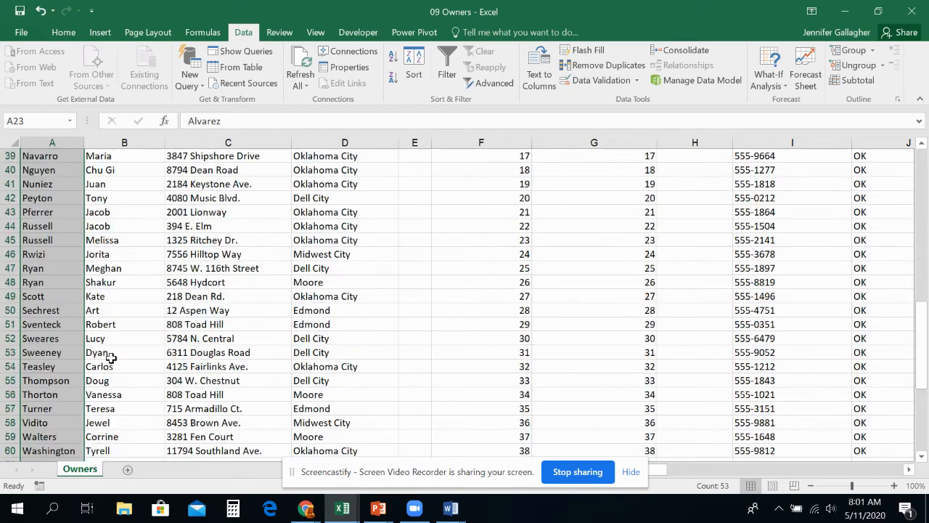
{"action": "scroll", "coordinate": [111, 356], "scroll_direction": "up", "scroll_amount": 14}
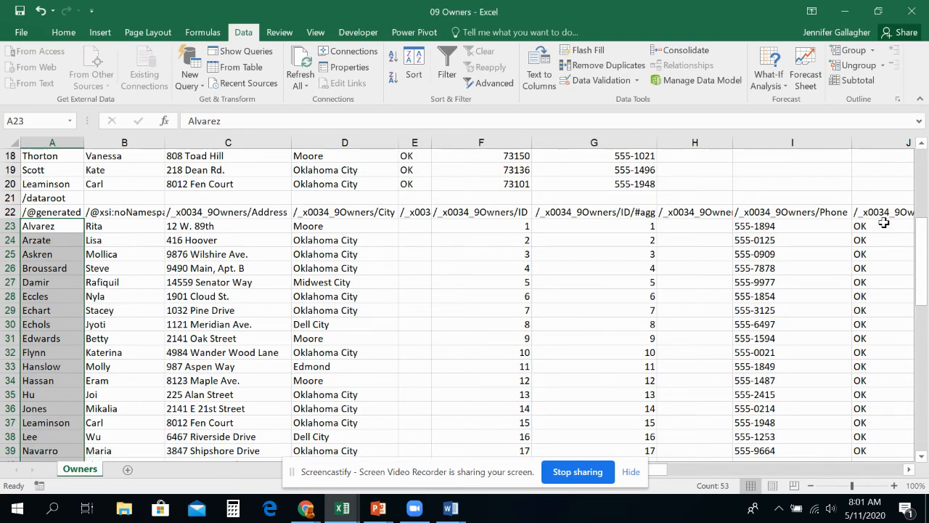
{"action": "left_click_drag", "start_coordinate": [885, 223], "coordinate": [629, 434]}
{"action": "key", "text": "ctrl+c"}
{"action": "scroll", "coordinate": [607, 441], "scroll_direction": "up", "scroll_amount": 14}
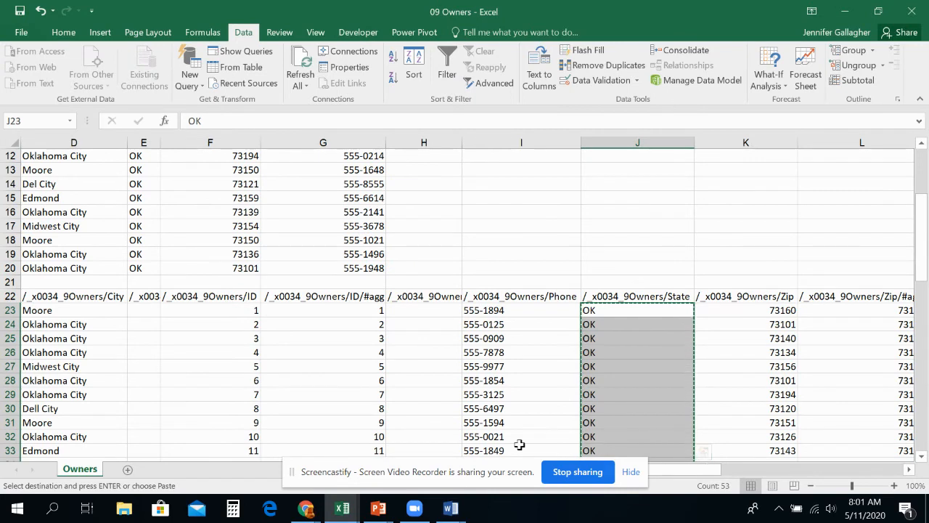
{"action": "left_click", "coordinate": [151, 310]}
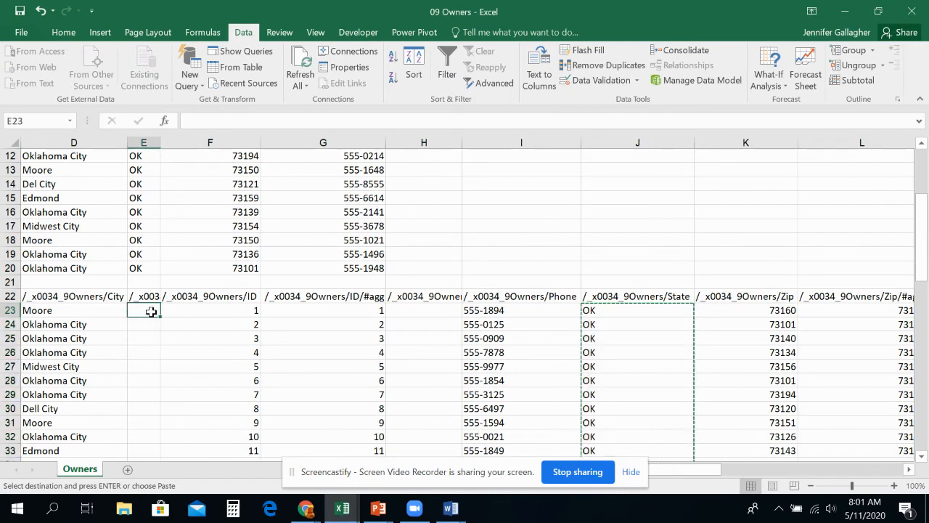
{"action": "key", "text": "ctrl+v"}
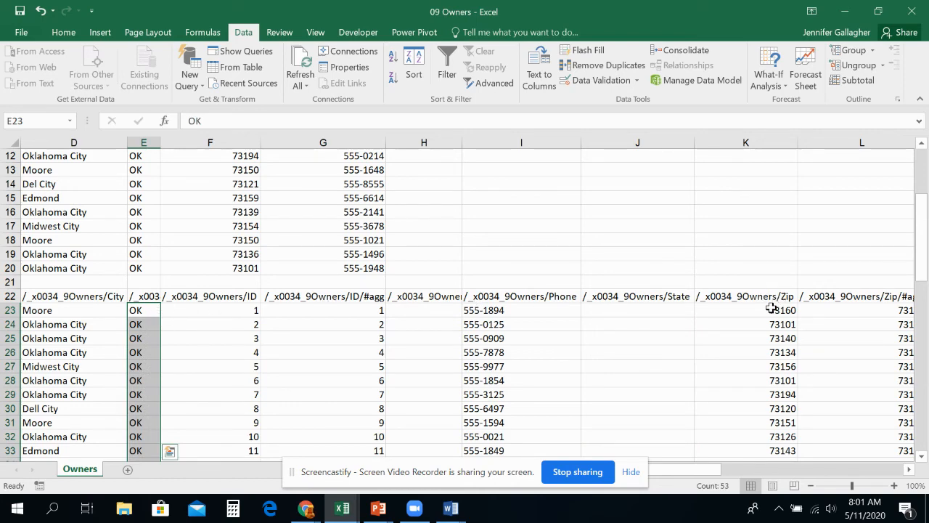
- Move the imported Zip values from K23:K75 into column F, starting at F23
{"action": "left_click_drag", "start_coordinate": [771, 310], "coordinate": [769, 425]}
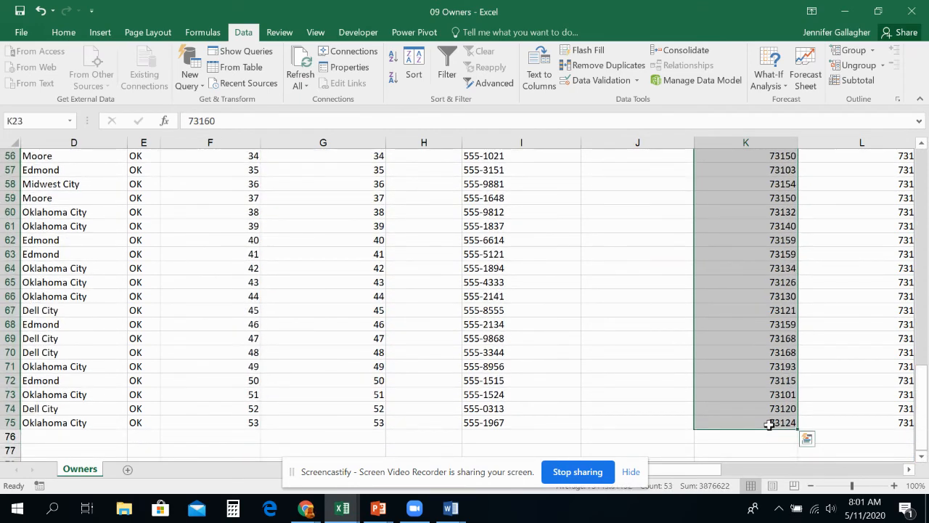
{"action": "key", "text": "ctrl+c"}
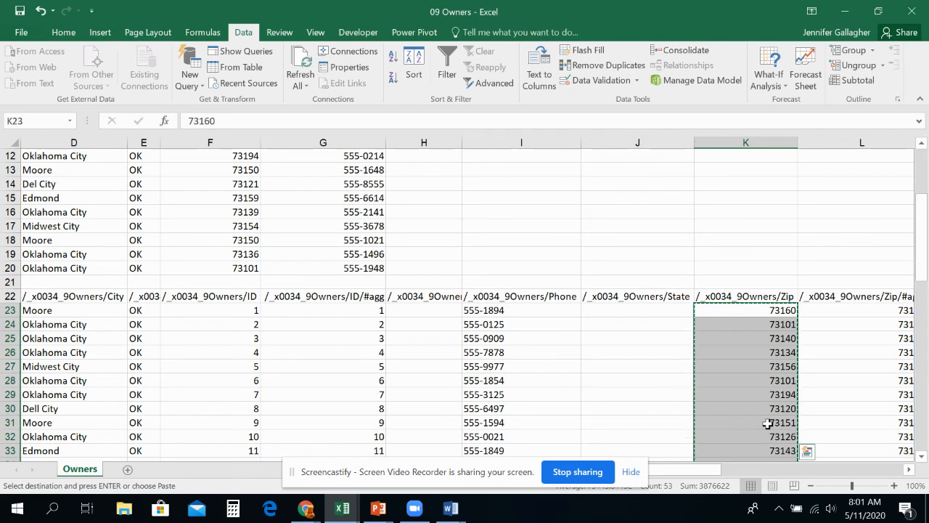
{"action": "left_click", "coordinate": [251, 308]}
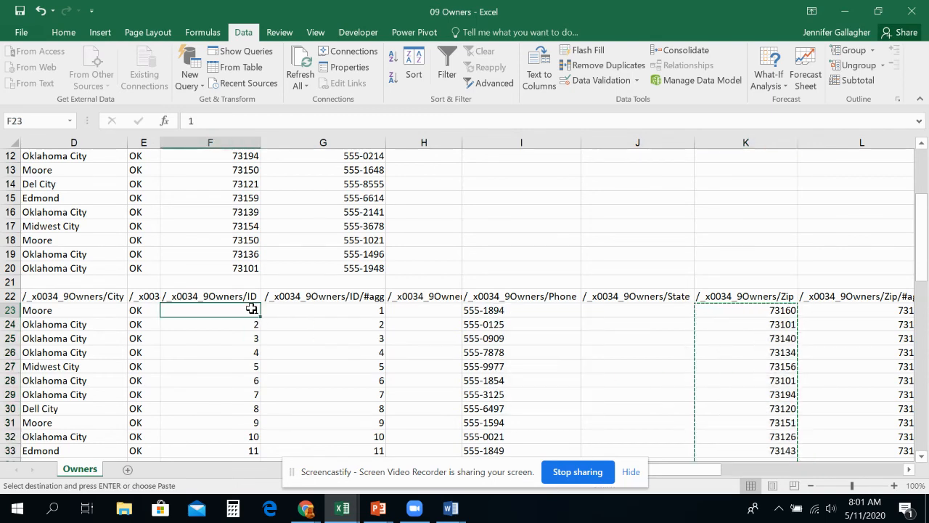
{"action": "key", "text": "ctrl+v"}
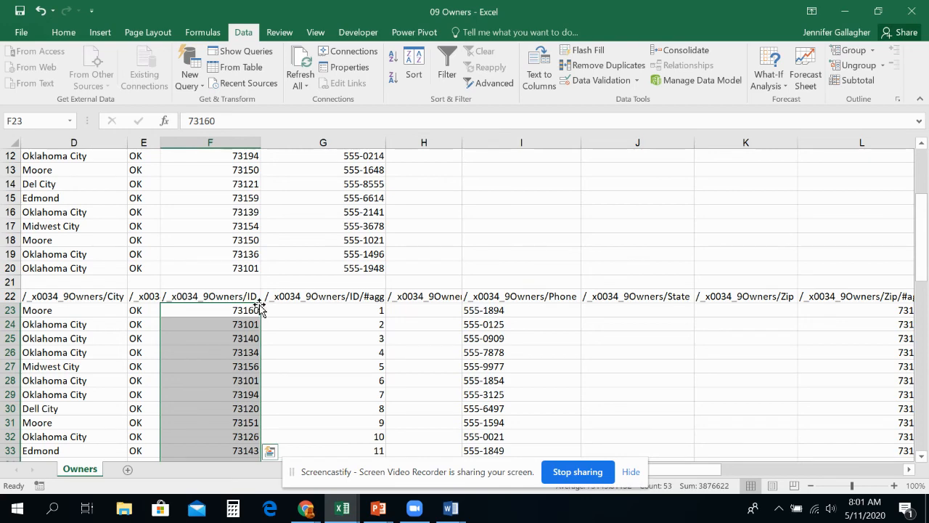
- Move the imported Phone values from column I, starting at I23, into column G from G23 down
{"action": "left_click_drag", "start_coordinate": [551, 309], "coordinate": [509, 428]}
{"action": "key", "text": "ctrl+x"}
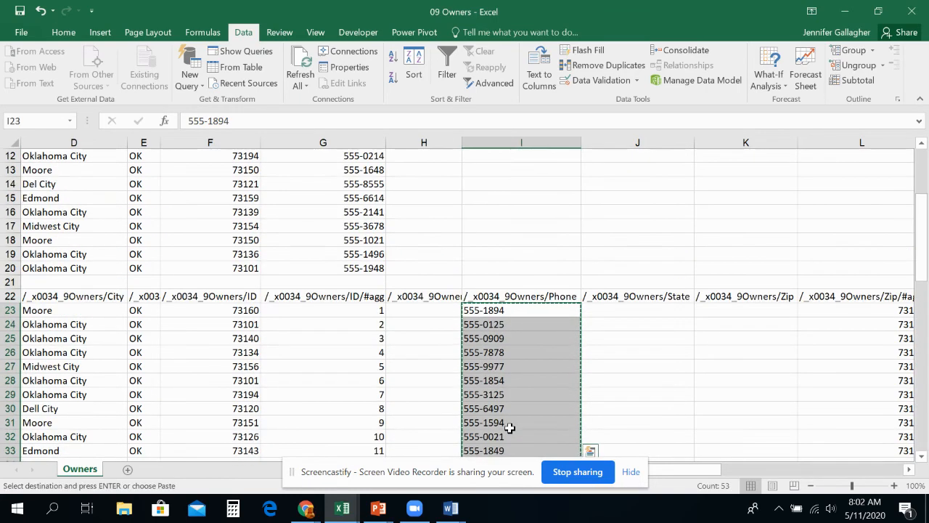
{"action": "left_click", "coordinate": [346, 308]}
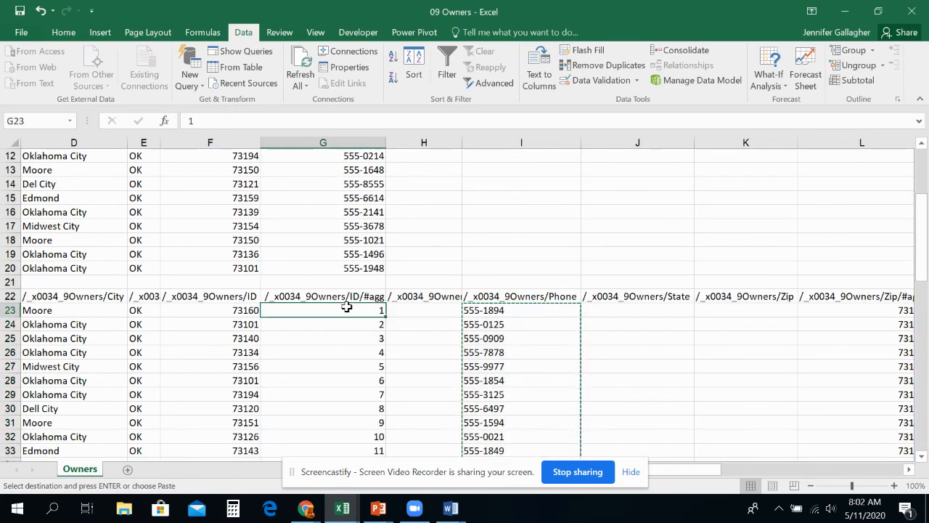
{"action": "key", "text": "ctrl+v"}
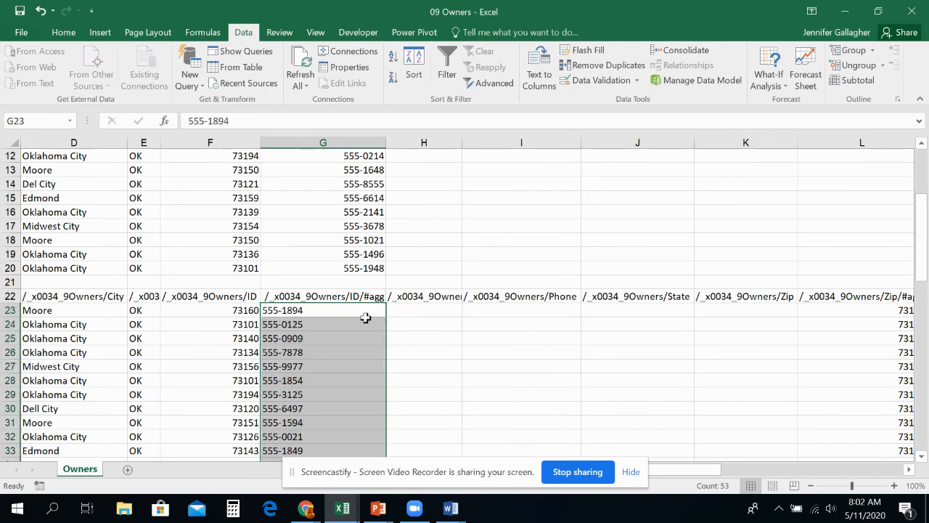
- Check the realigned imported records against the original records and the column headings in row 1
{"action": "scroll", "coordinate": [366, 317], "scroll_direction": "up", "scroll_amount": 4}
{"action": "scroll", "coordinate": [368, 322], "scroll_direction": "down", "scroll_amount": 3}
{"action": "scroll", "coordinate": [338, 304], "scroll_direction": "up", "scroll_amount": 3}
{"action": "scroll", "coordinate": [78, 321], "scroll_direction": "down", "scroll_amount": 1}
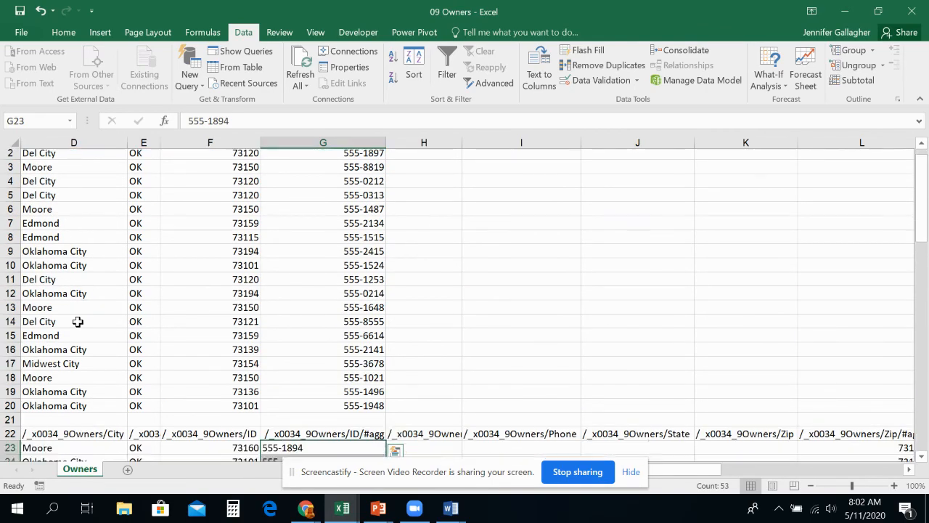
{"action": "scroll", "coordinate": [78, 321], "scroll_direction": "down", "scroll_amount": 1}
{"action": "scroll", "coordinate": [73, 291], "scroll_direction": "up", "scroll_amount": 1}
{"action": "scroll", "coordinate": [70, 282], "scroll_direction": "down", "scroll_amount": 2}
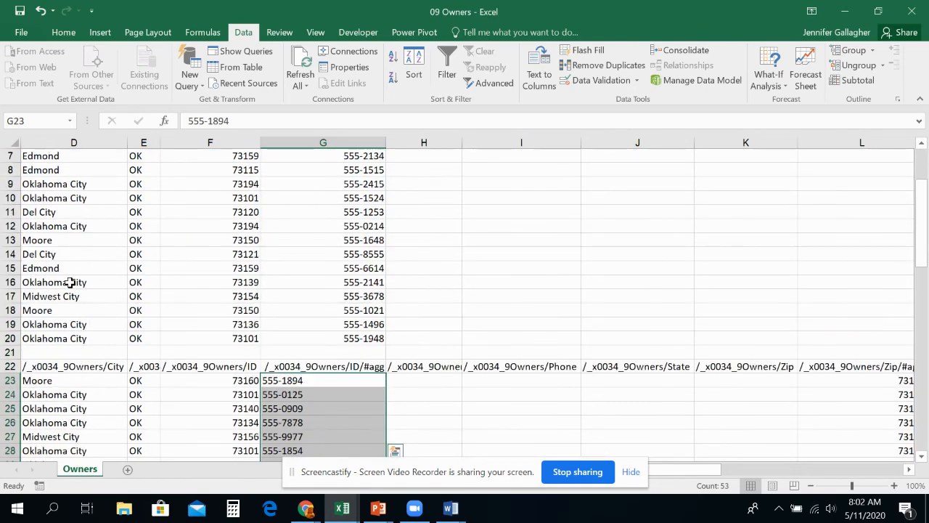
{"action": "scroll", "coordinate": [69, 282], "scroll_direction": "up", "scroll_amount": 2}
{"action": "scroll", "coordinate": [73, 283], "scroll_direction": "down", "scroll_amount": 1}
{"action": "scroll", "coordinate": [77, 283], "scroll_direction": "up", "scroll_amount": 1}
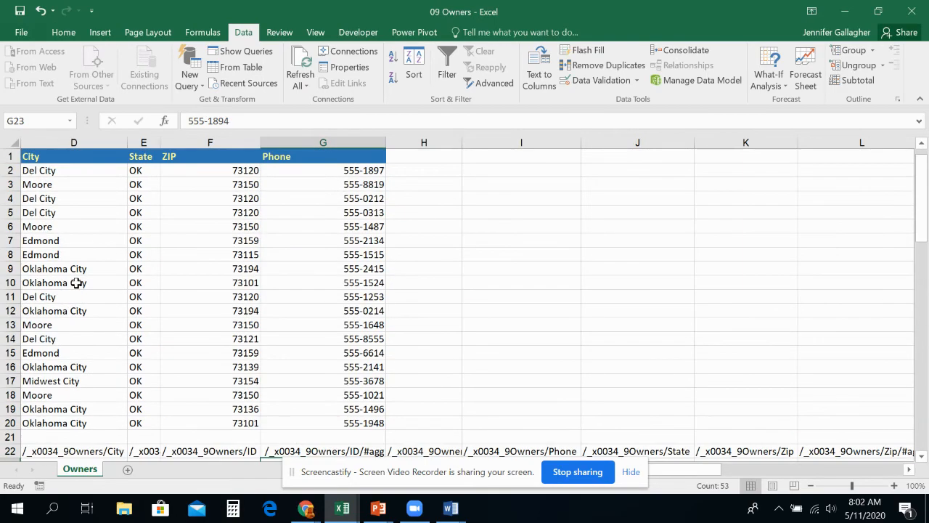
- Delete the leftover import columns H through L and the XML header rows 21 and 22
{"action": "scroll", "coordinate": [76, 282], "scroll_direction": "down", "scroll_amount": 4}
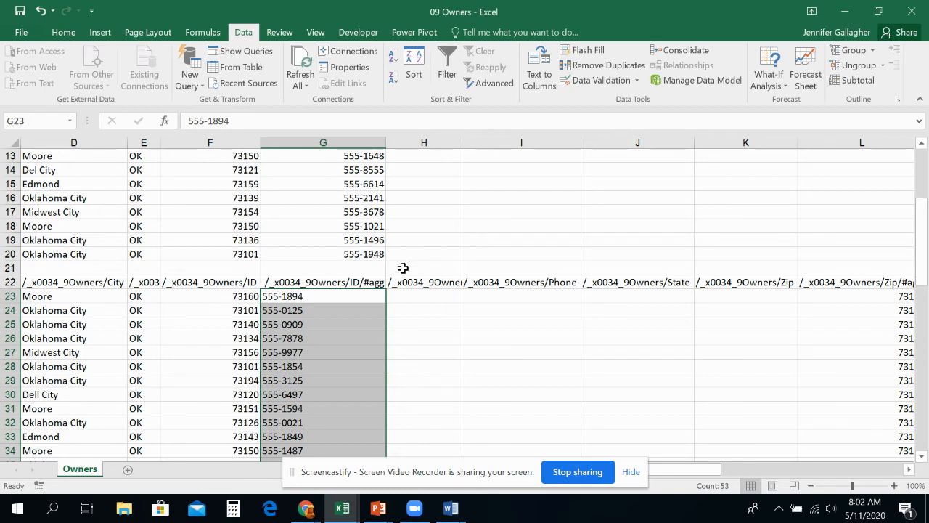
{"action": "left_click_drag", "start_coordinate": [436, 141], "coordinate": [844, 150]}
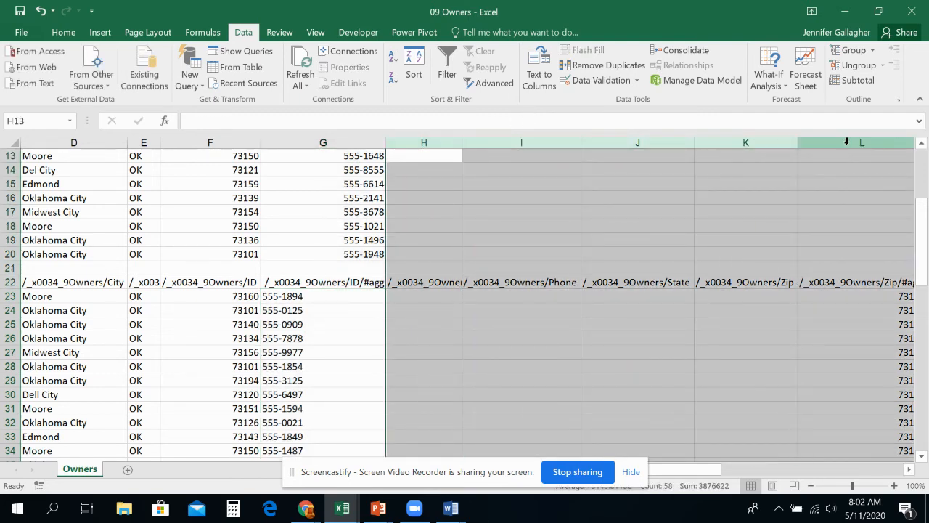
{"action": "right_click", "coordinate": [845, 148]}
{"action": "left_click", "coordinate": [831, 246]}
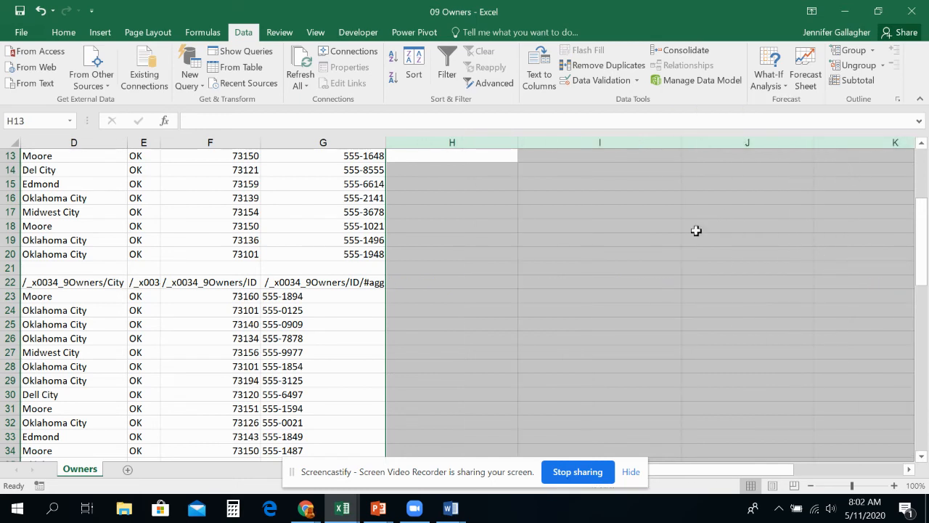
{"action": "left_click_drag", "start_coordinate": [14, 268], "coordinate": [10, 282]}
{"action": "right_click", "coordinate": [10, 281]}
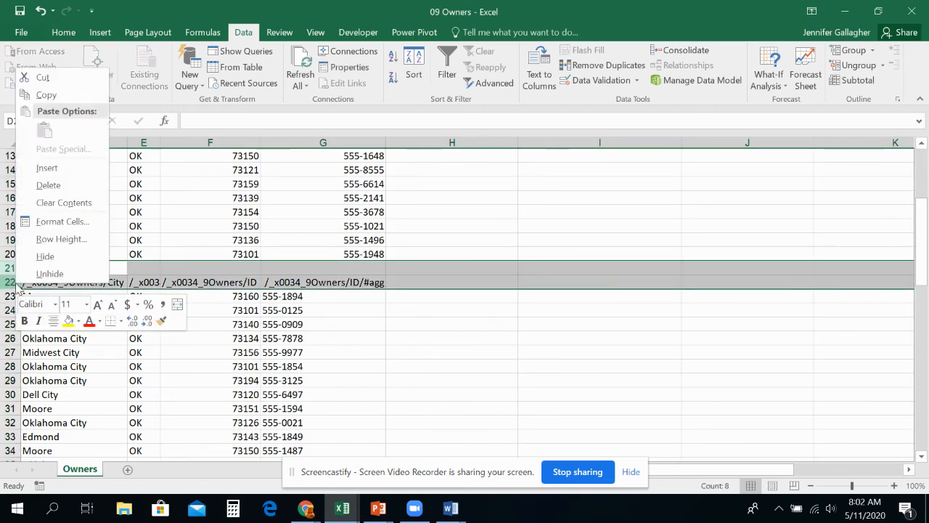
{"action": "left_click", "coordinate": [40, 186]}
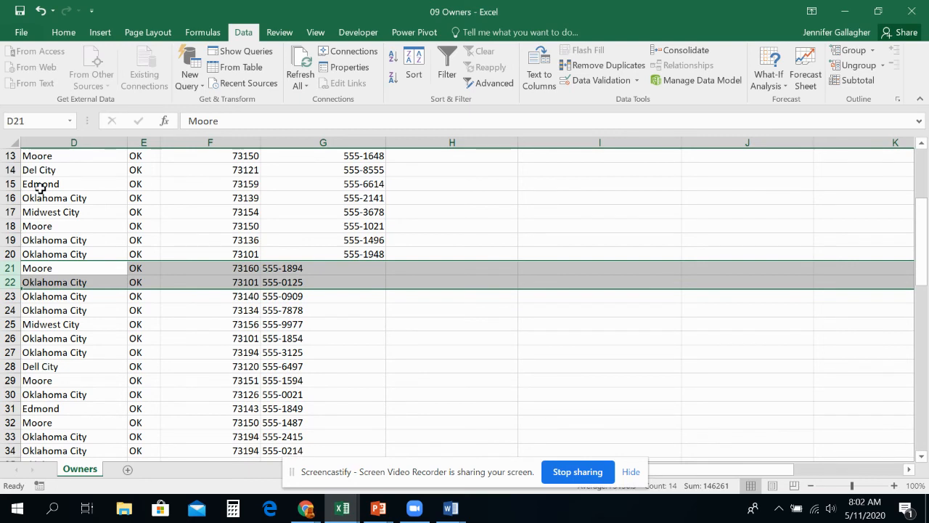
- Right-align the whole Phone column G so the original and imported entries match
{"action": "left_click", "coordinate": [313, 309]}
{"action": "left_click", "coordinate": [304, 142]}
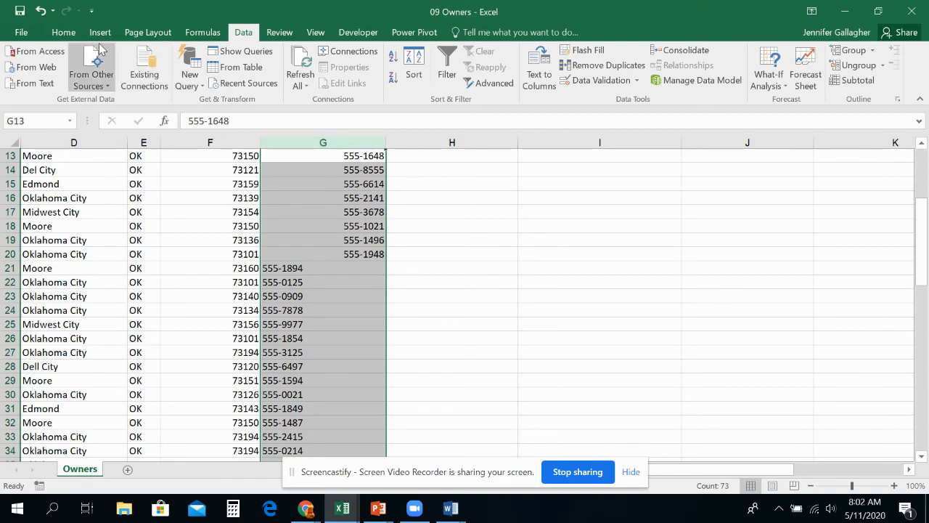
{"action": "left_click", "coordinate": [76, 36]}
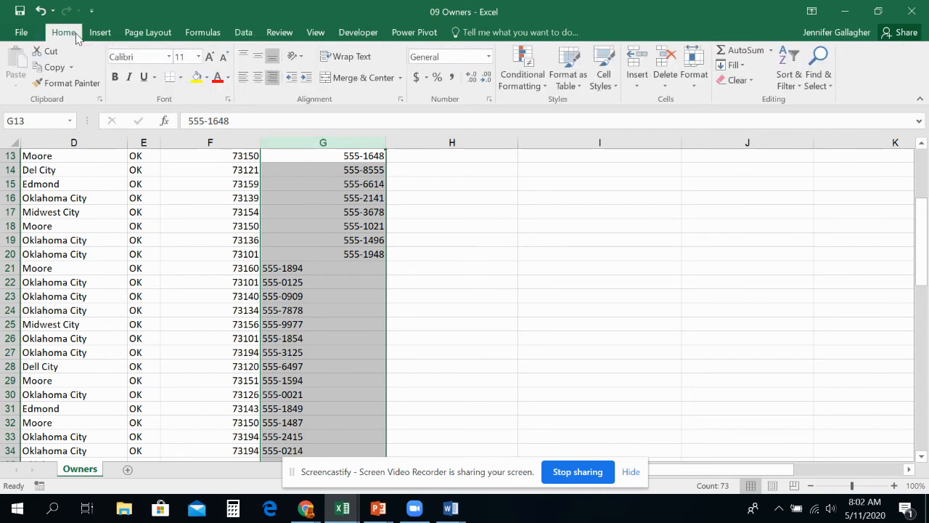
{"action": "left_click", "coordinate": [275, 81]}
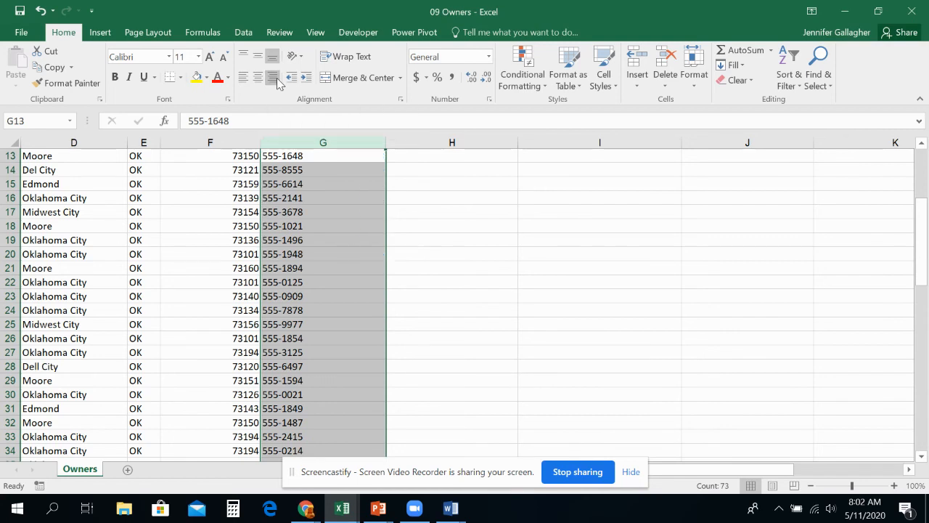
{"action": "left_click", "coordinate": [276, 81]}
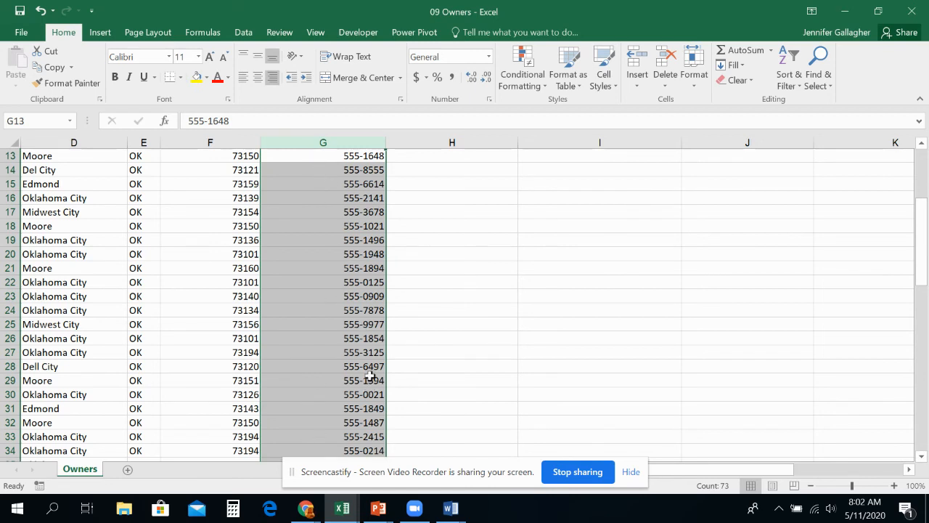
{"action": "scroll", "coordinate": [317, 332], "scroll_direction": "up", "scroll_amount": 4}
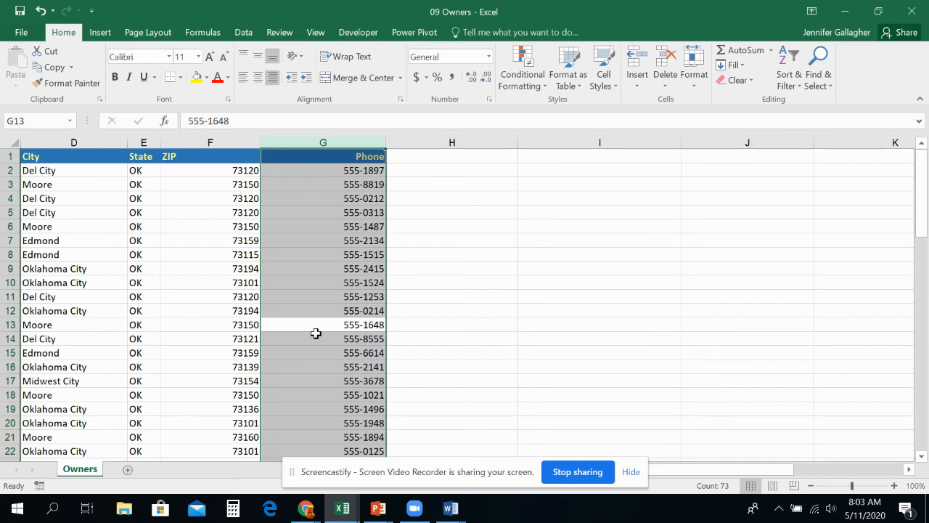
- Review the combined owner records from the headings down through the imported rows, ending with cell A1 selected
{"action": "left_click", "coordinate": [168, 243]}
{"action": "left_click", "coordinate": [58, 173]}
{"action": "left_click", "coordinate": [54, 154]}
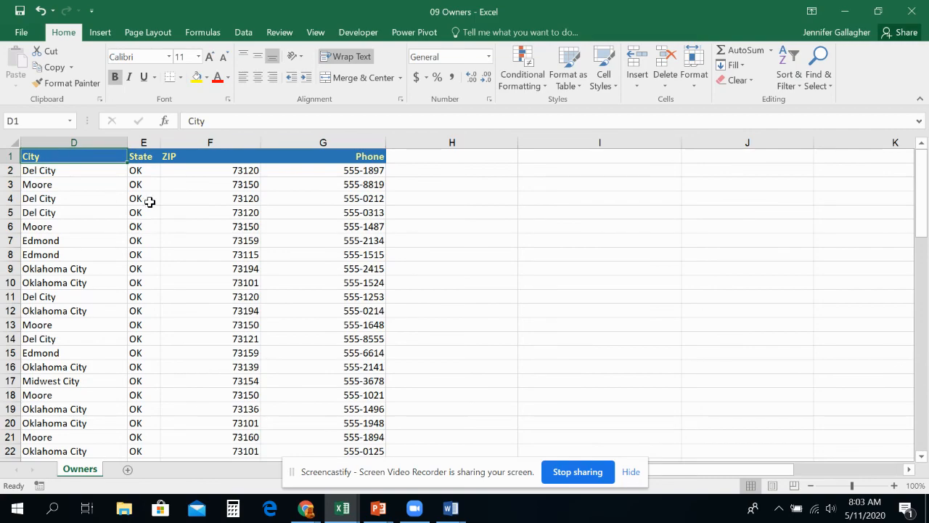
{"action": "left_click_drag", "start_coordinate": [694, 470], "coordinate": [535, 476]}
{"action": "scroll", "coordinate": [174, 287], "scroll_direction": "down", "scroll_amount": 19}
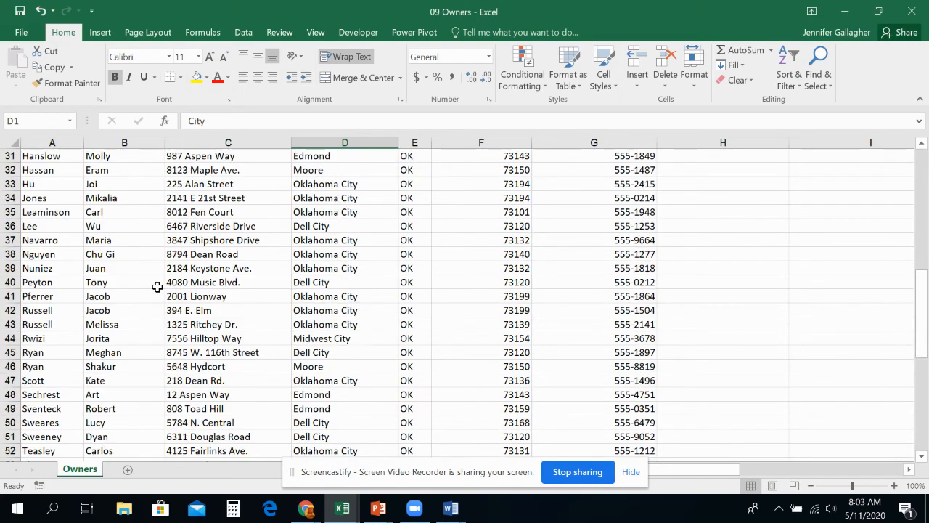
{"action": "scroll", "coordinate": [157, 285], "scroll_direction": "up", "scroll_amount": 2}
{"action": "scroll", "coordinate": [158, 284], "scroll_direction": "up", "scroll_amount": 17}
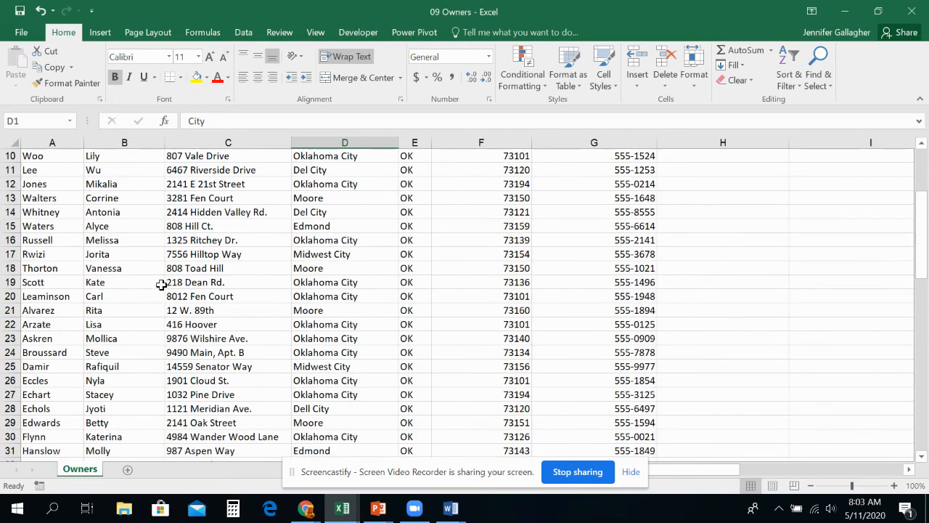
{"action": "left_click", "coordinate": [49, 169]}
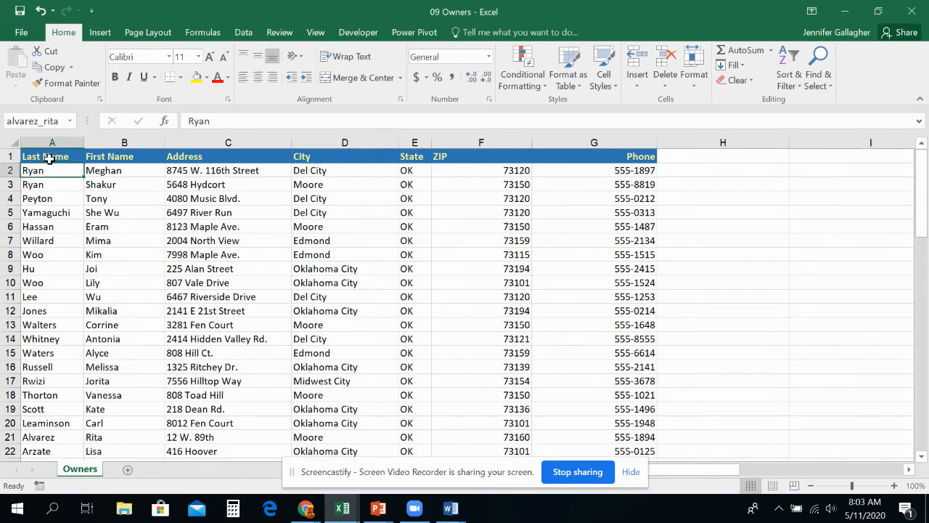
{"action": "left_click", "coordinate": [53, 156]}
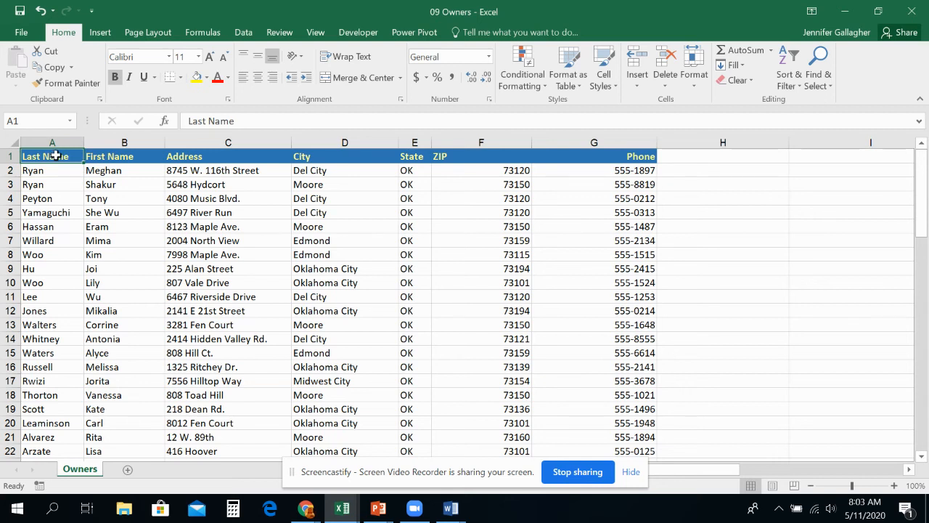
- Set up a replacement of "Dell City" with "Del City" and expand the additional search options
{"action": "key", "text": "ctrl+h"}
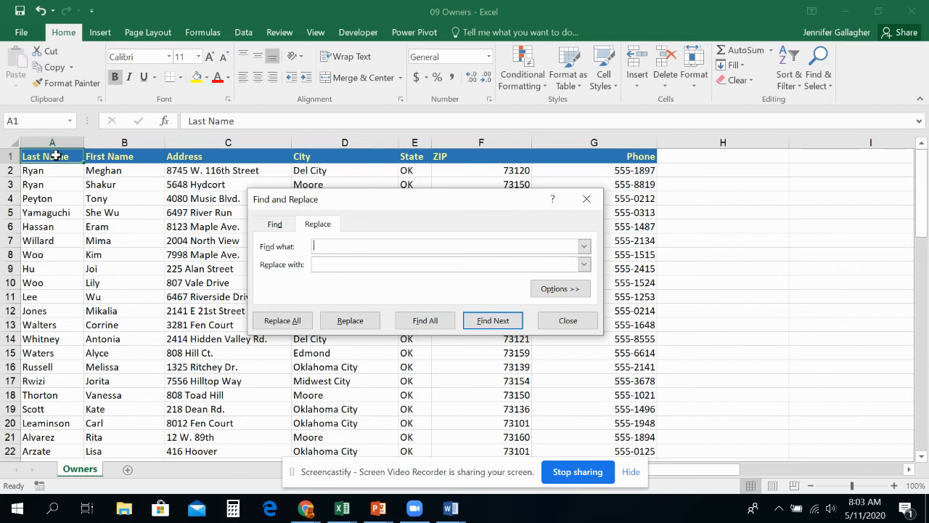
{"action": "left_click", "coordinate": [558, 323]}
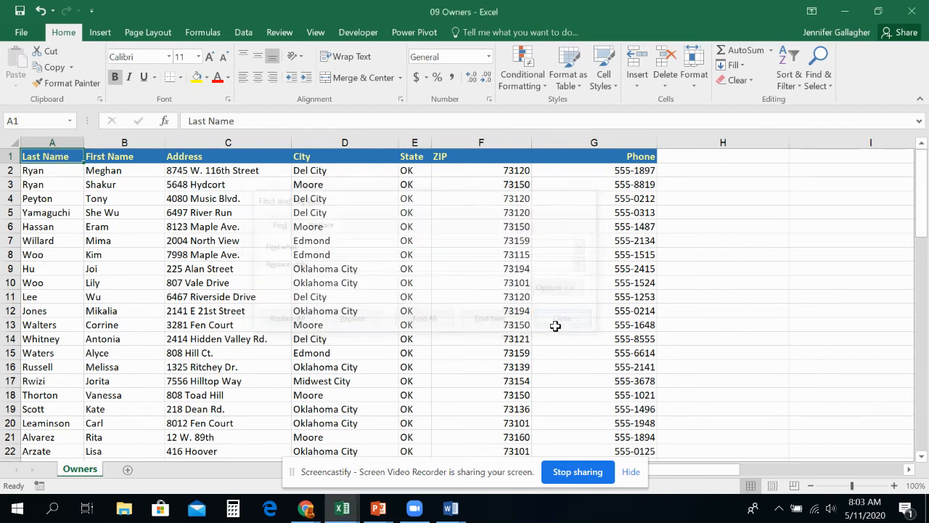
{"action": "left_click", "coordinate": [813, 85]}
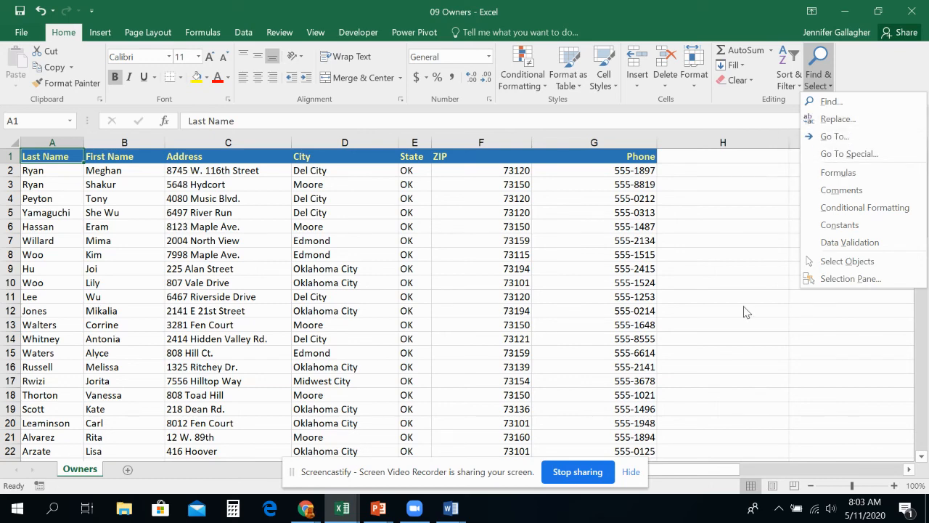
{"action": "left_click", "coordinate": [820, 122]}
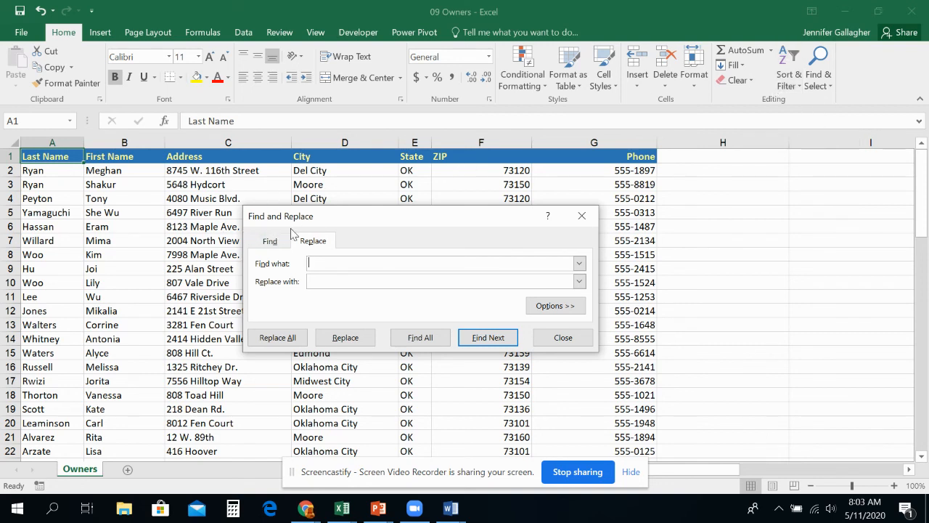
{"action": "type", "text": "Dell City"}
{"action": "key", "text": "Tab"}
{"action": "type", "text": "Del City"}
{"action": "left_click", "coordinate": [544, 306]}
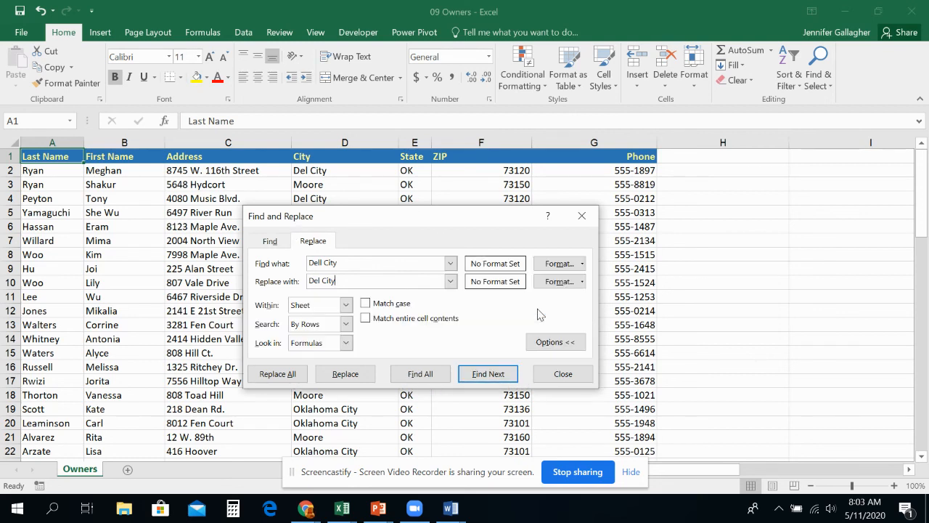
- Check the Within and Search choices for the replacement, keeping Sheet and By Rows
{"action": "left_click", "coordinate": [345, 306]}
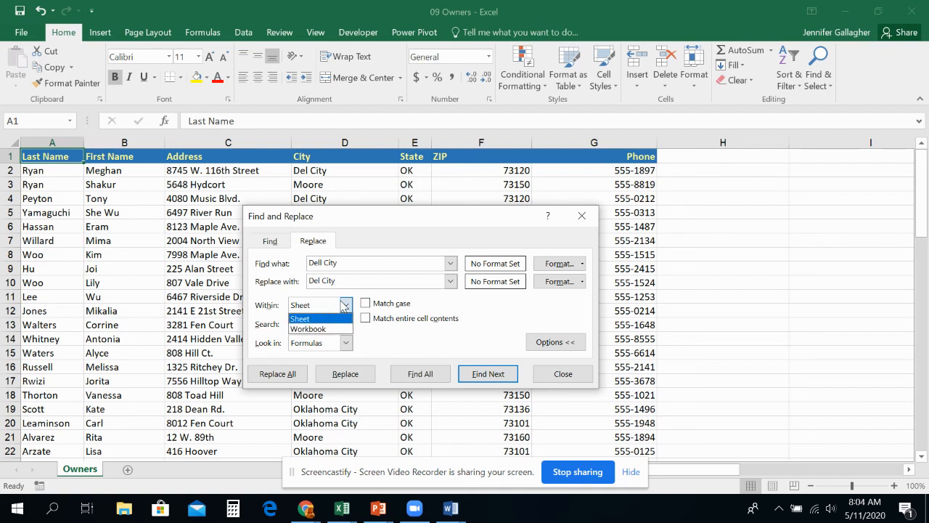
{"action": "left_click", "coordinate": [345, 305]}
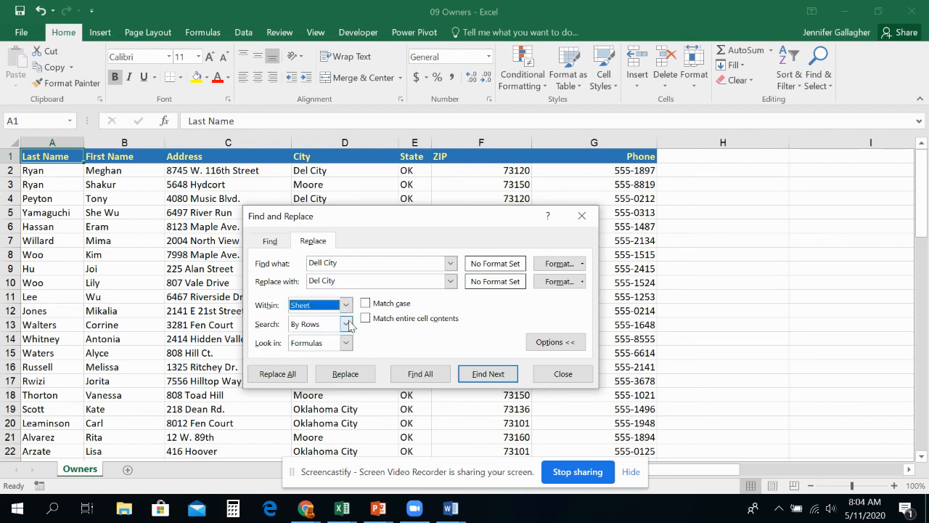
{"action": "left_click", "coordinate": [346, 324]}
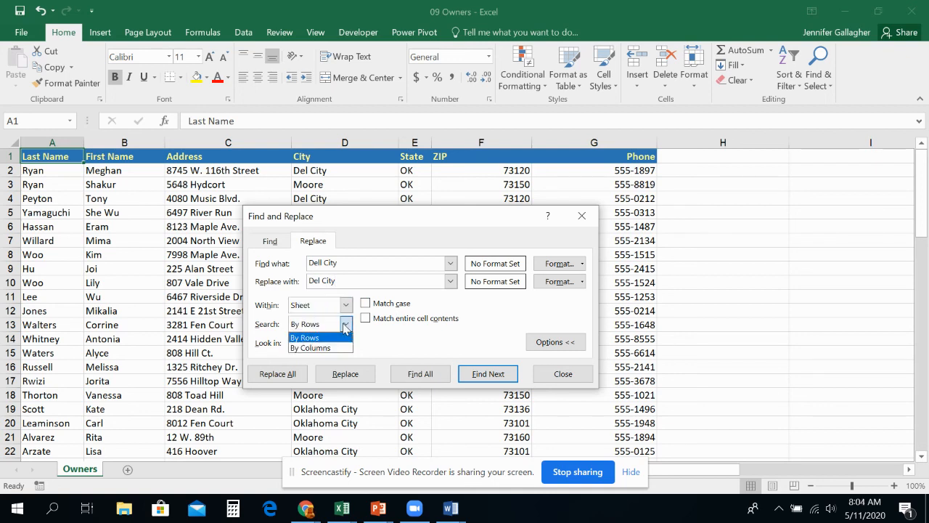
{"action": "left_click", "coordinate": [346, 325]}
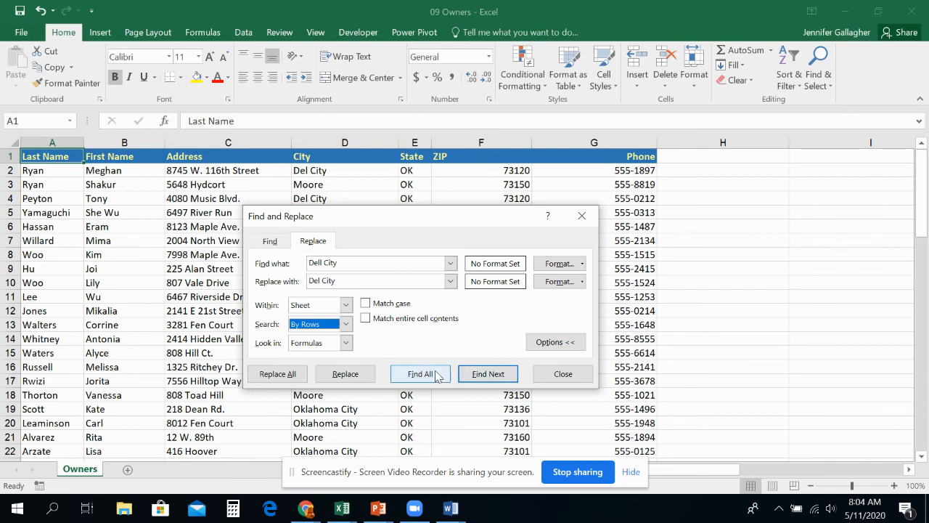
- Find all cells containing "Dell City" and look through the whole list of matches
{"action": "left_click", "coordinate": [401, 376]}
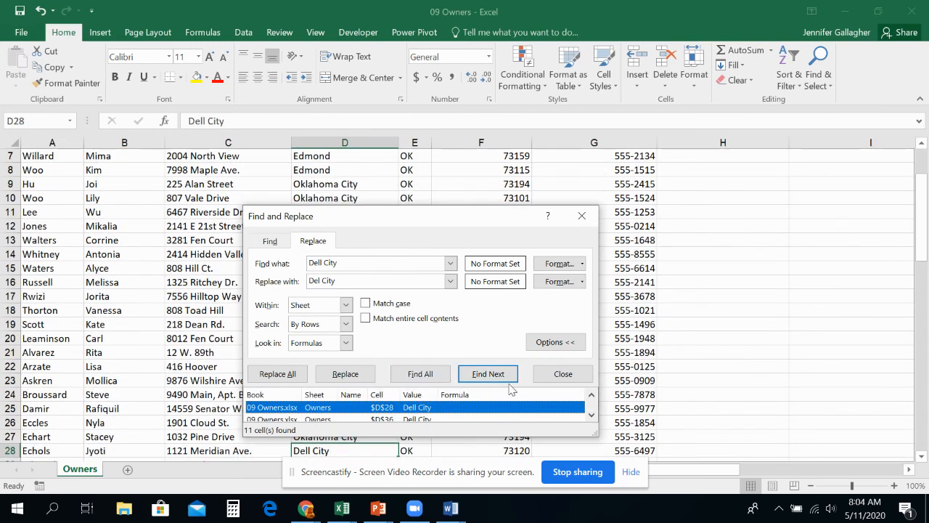
{"action": "left_click", "coordinate": [592, 415]}
{"action": "left_click", "coordinate": [591, 414]}
{"action": "left_click", "coordinate": [591, 415]}
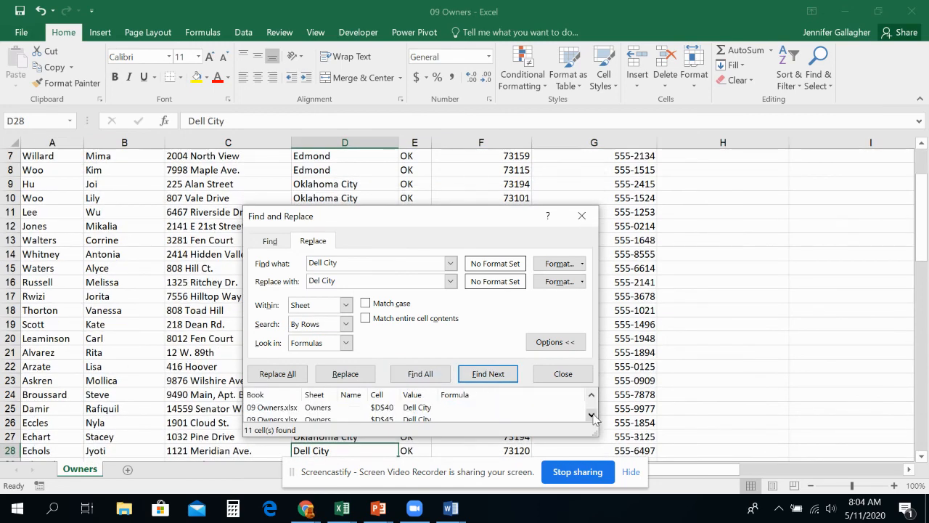
{"action": "left_click", "coordinate": [592, 415]}
{"action": "left_click", "coordinate": [591, 414]}
{"action": "left_click", "coordinate": [591, 414]}
{"action": "left_click", "coordinate": [591, 414]}
{"action": "left_click", "coordinate": [592, 414]}
{"action": "left_click", "coordinate": [592, 415]}
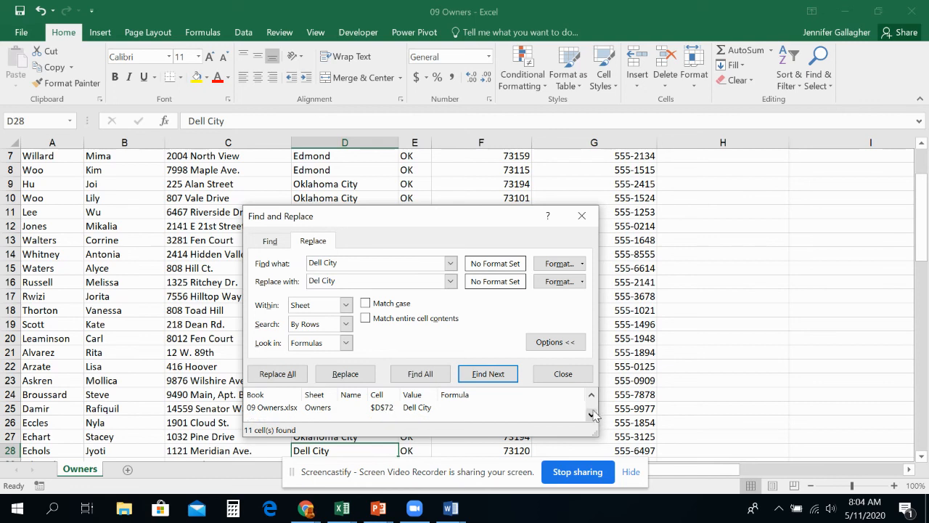
{"action": "left_click", "coordinate": [591, 396]}
{"action": "left_click", "coordinate": [591, 396]}
{"action": "left_click", "coordinate": [591, 396]}
{"action": "left_click", "coordinate": [591, 397]}
{"action": "left_click", "coordinate": [591, 397]}
{"action": "left_click", "coordinate": [590, 396]}
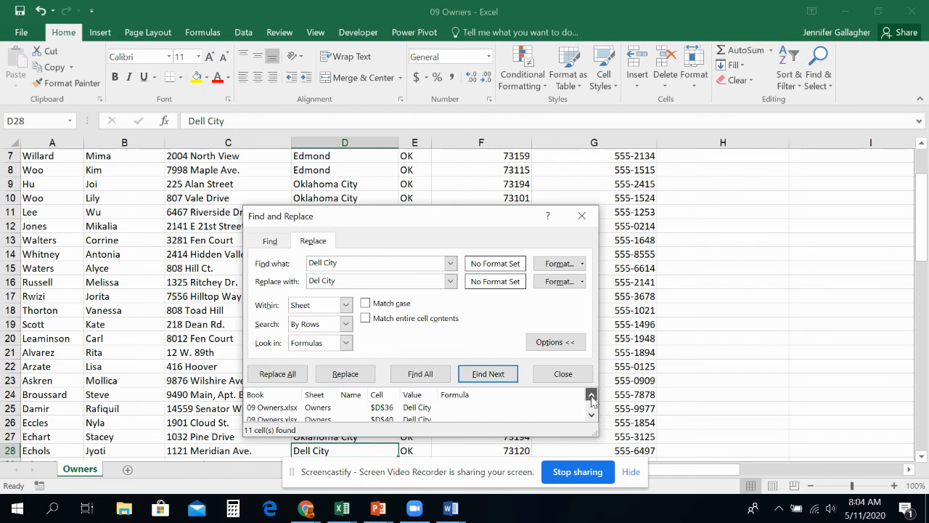
{"action": "left_click", "coordinate": [591, 397]}
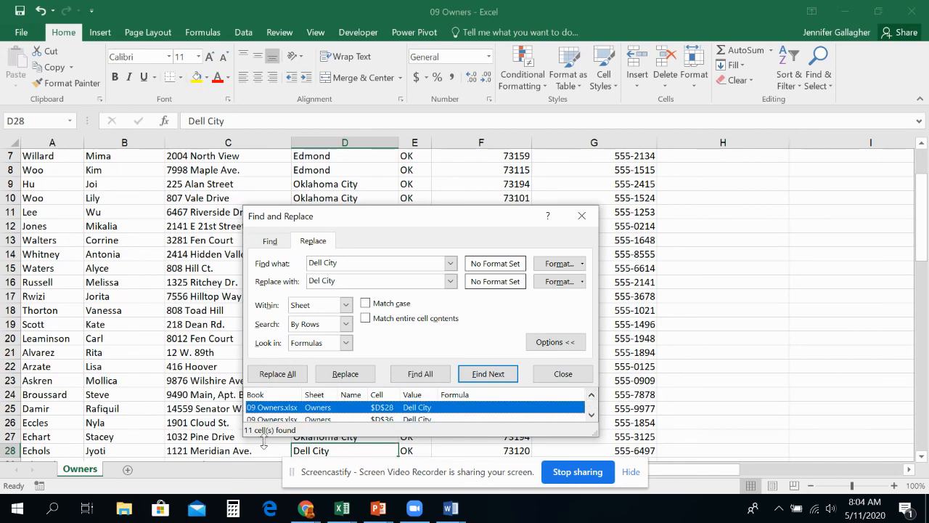
- Replace all "Dell City" entries in the Owners sheet with "Del City" and close Find and Replace
{"action": "left_click", "coordinate": [275, 374]}
{"action": "left_click", "coordinate": [445, 296]}
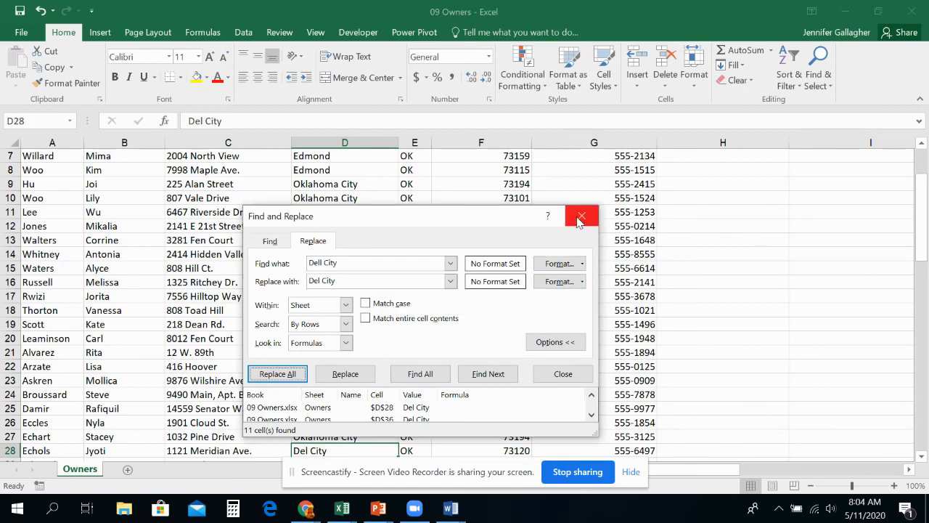
{"action": "left_click", "coordinate": [571, 377]}
{"action": "scroll", "coordinate": [508, 336], "scroll_direction": "up", "scroll_amount": 2}
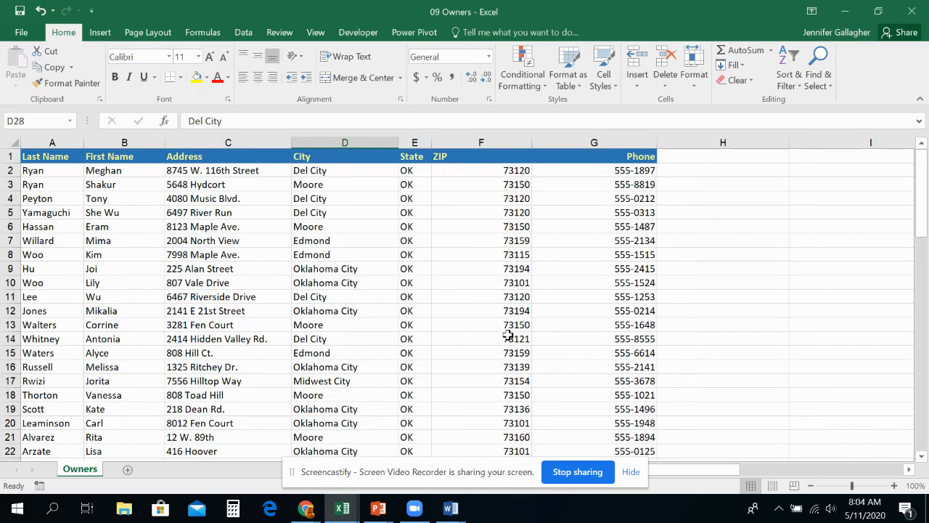